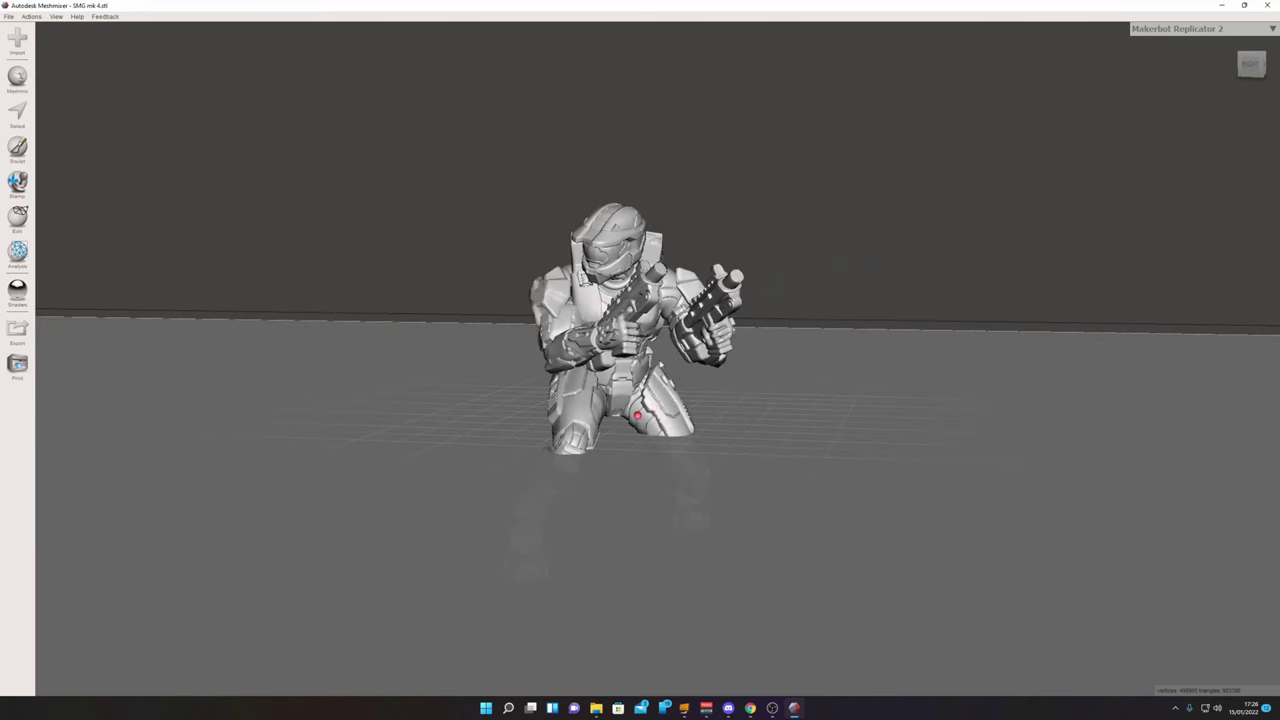
right_click_drag(584, 280, 645, 320)
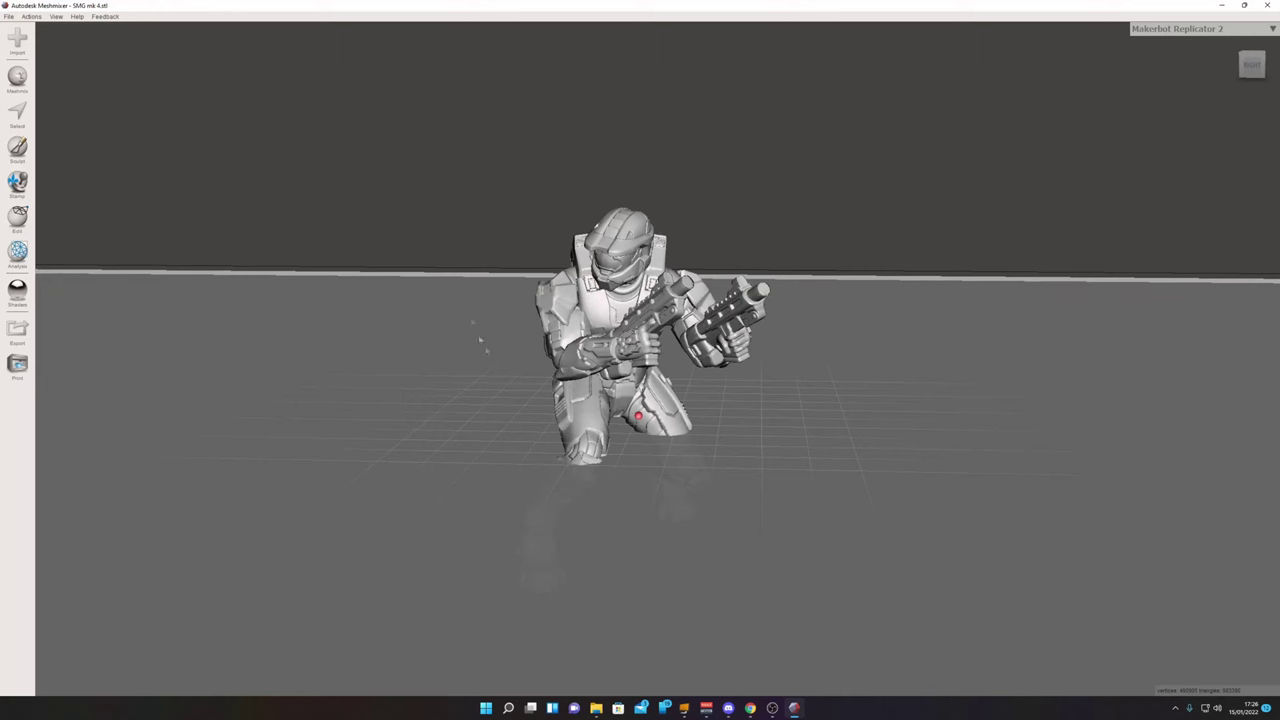
right_click_drag(810, 288, 769, 279)
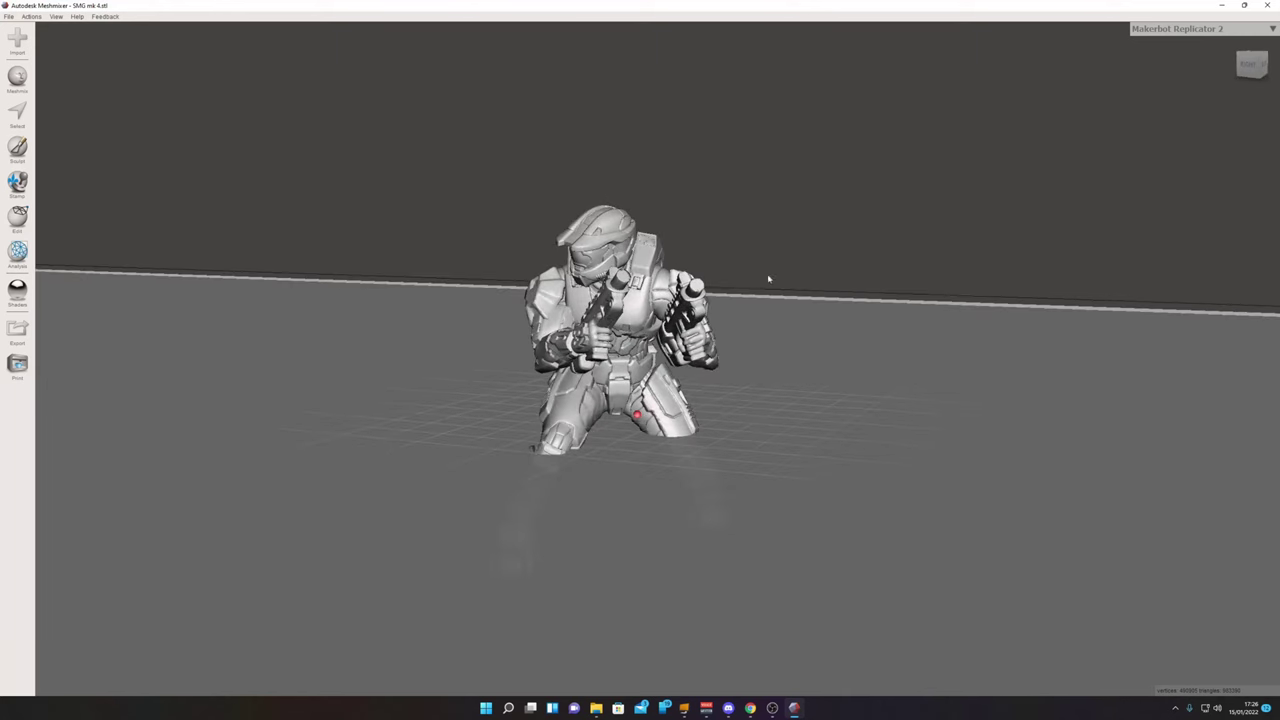
right_click_drag(511, 396, 550, 390)
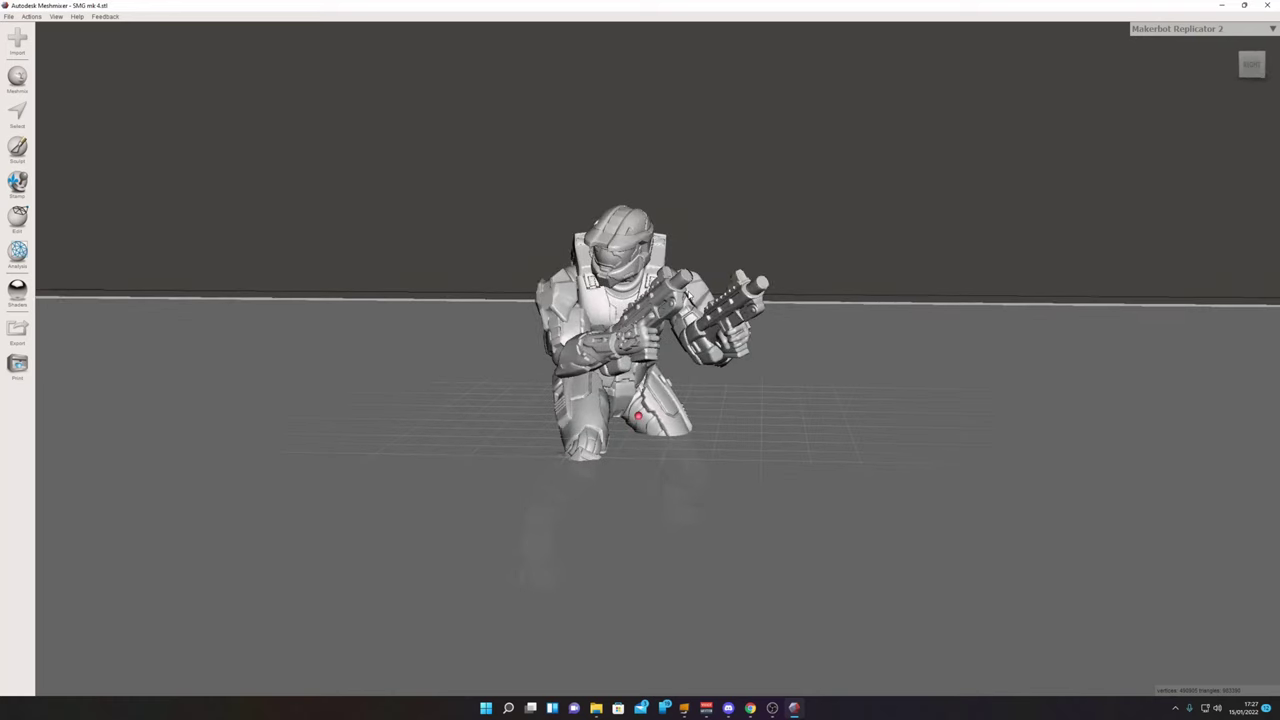
right_click_drag(699, 295, 676, 374)
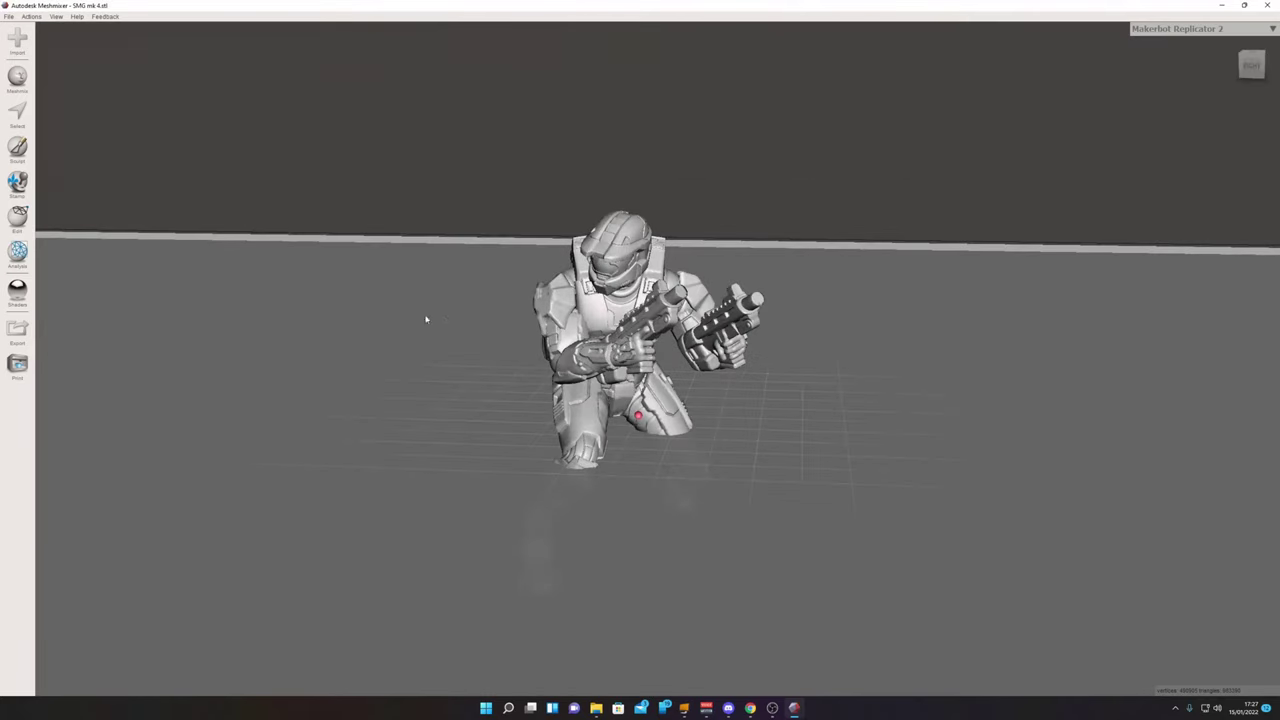
right_click_drag(689, 168, 685, 208)
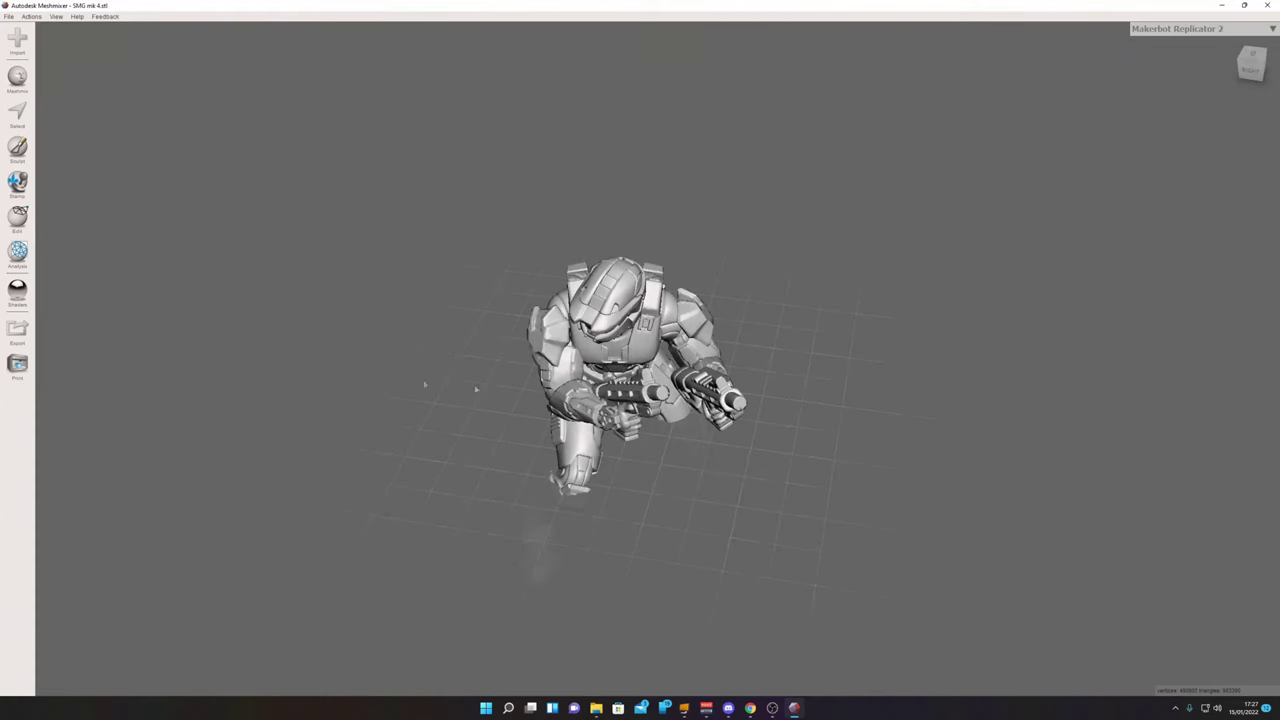
right_click_drag(707, 430, 701, 376)
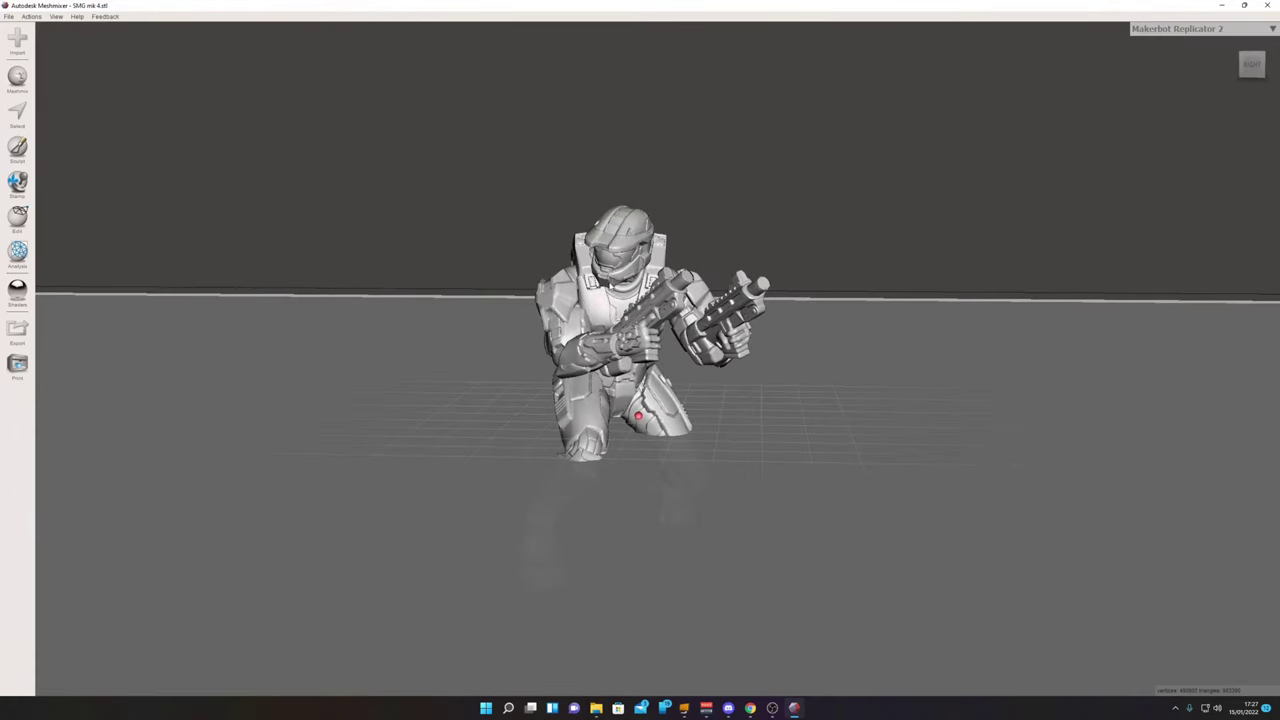
Align the figure from its base point to the world origin, Y-up, using Translate and Rotate.
left_click(17, 215)
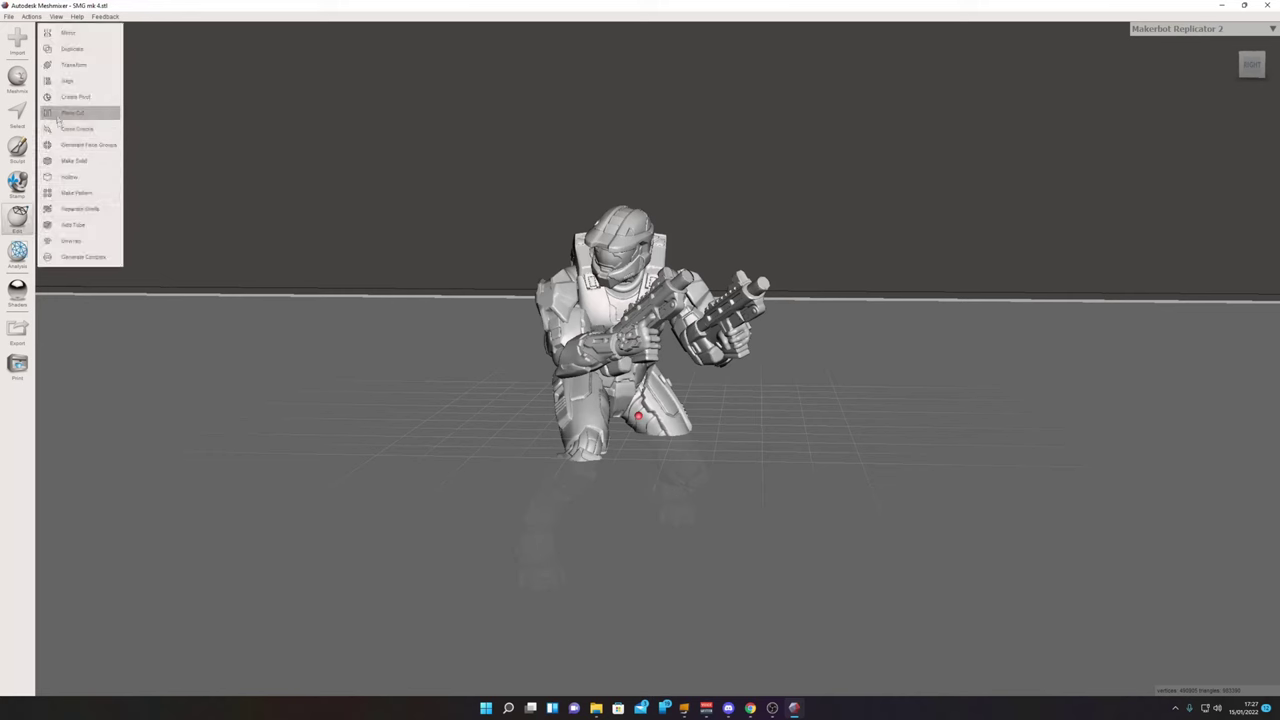
left_click(66, 80)
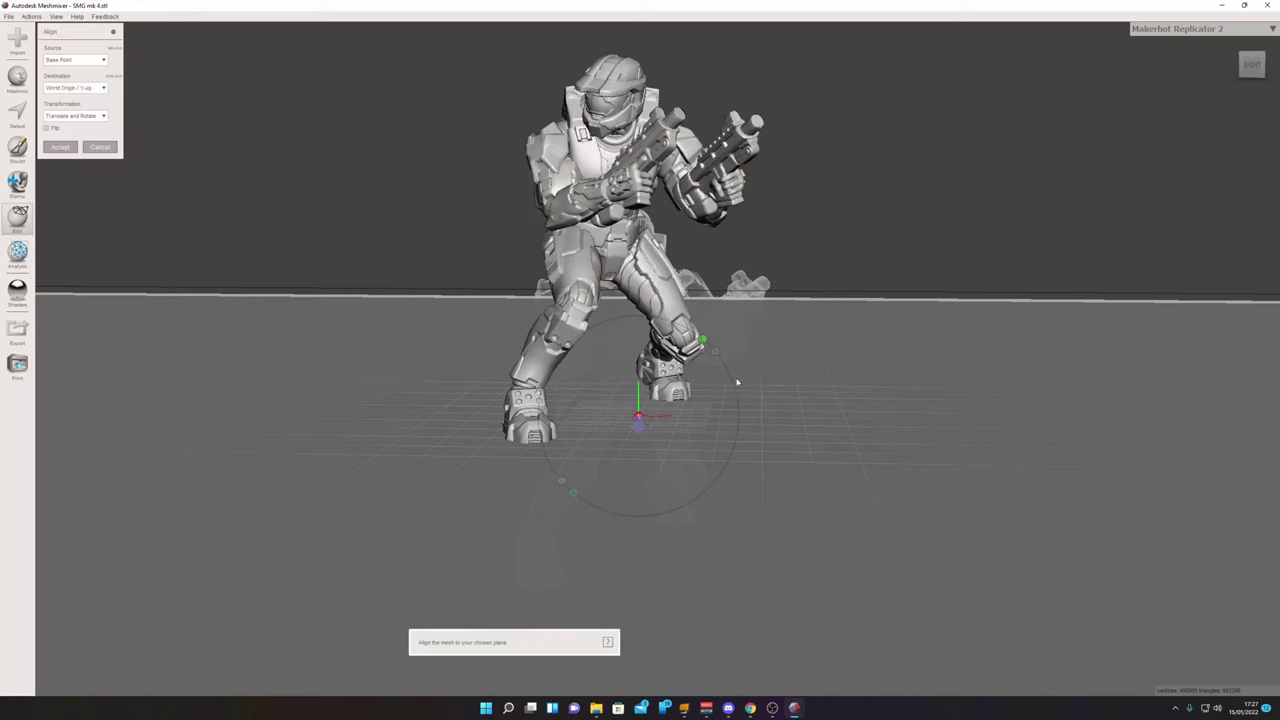
key("Escape")
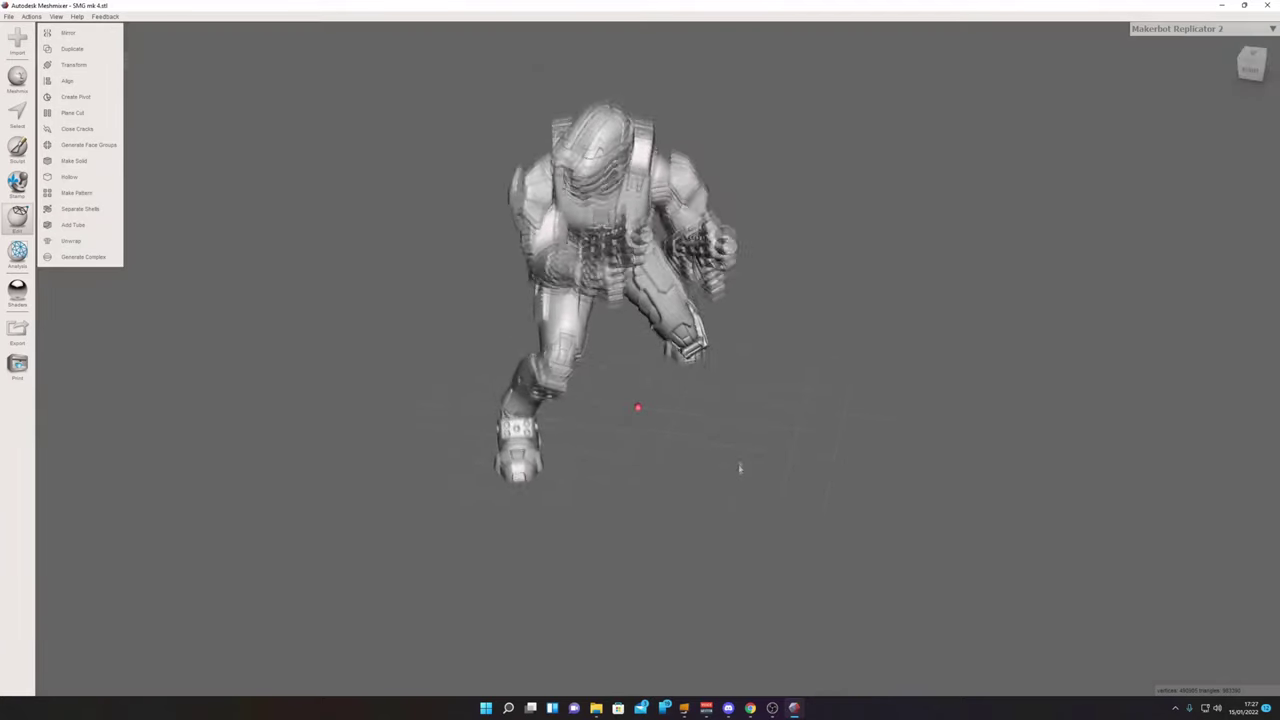
Brush-select a band of faces wrapping around the figure's left shoulder, covering its front, top and back.
right_click_drag(740, 460, 772, 254)
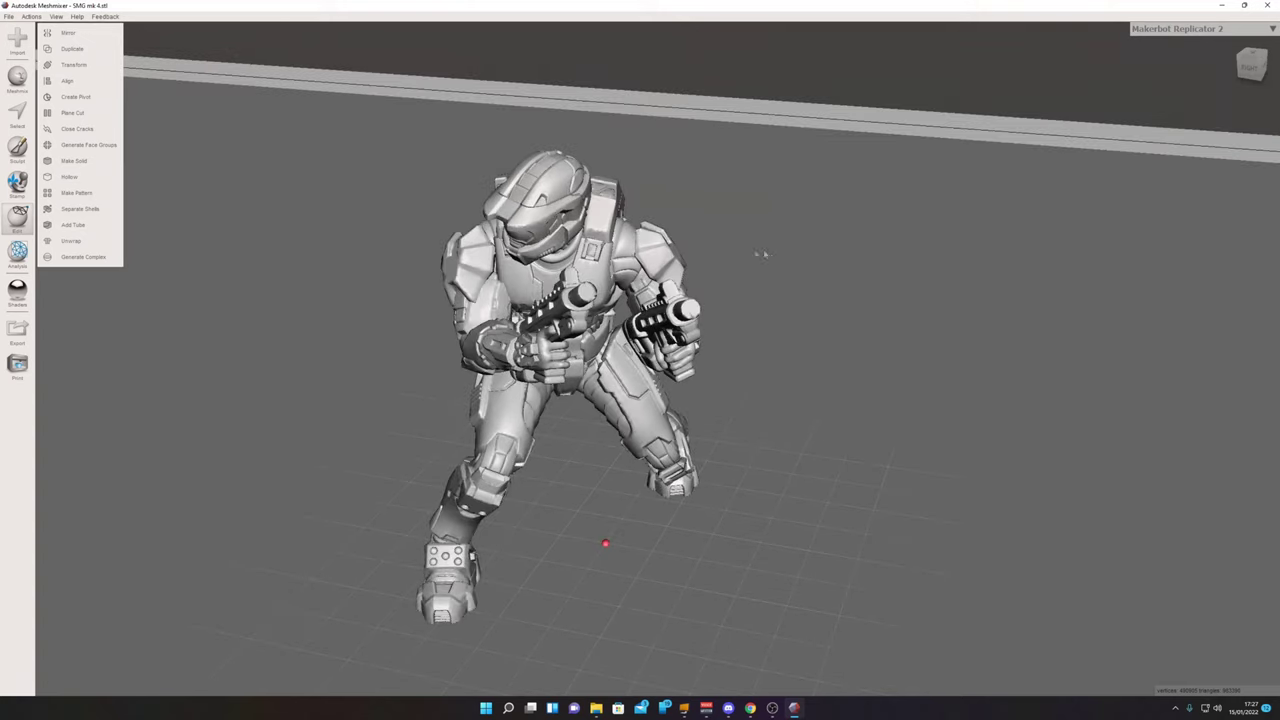
left_click(17, 112)
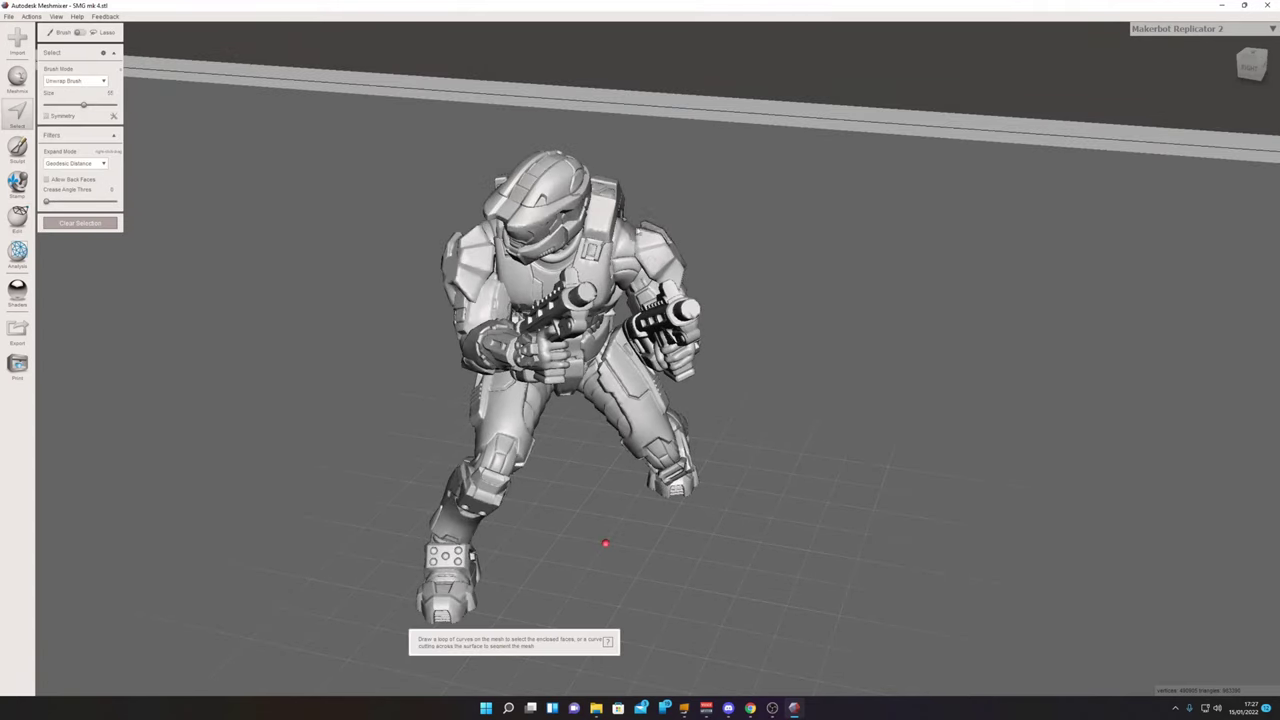
mouse_move(634, 236)
left_mouse_down()
mouse_move(606, 262)
mouse_move(628, 275)
left_mouse_up()
right_click_drag(629, 276, 687, 214)
mouse_move(682, 211)
left_mouse_down()
mouse_move(669, 214)
mouse_move(673, 240)
left_mouse_up()
right_click_drag(671, 243, 680, 208)
mouse_move(687, 298)
right_mouse_down()
mouse_move(687, 264)
mouse_move(692, 284)
right_mouse_up()
scroll(692, 284, "up", 5)
right_click_drag(698, 238, 700, 214)
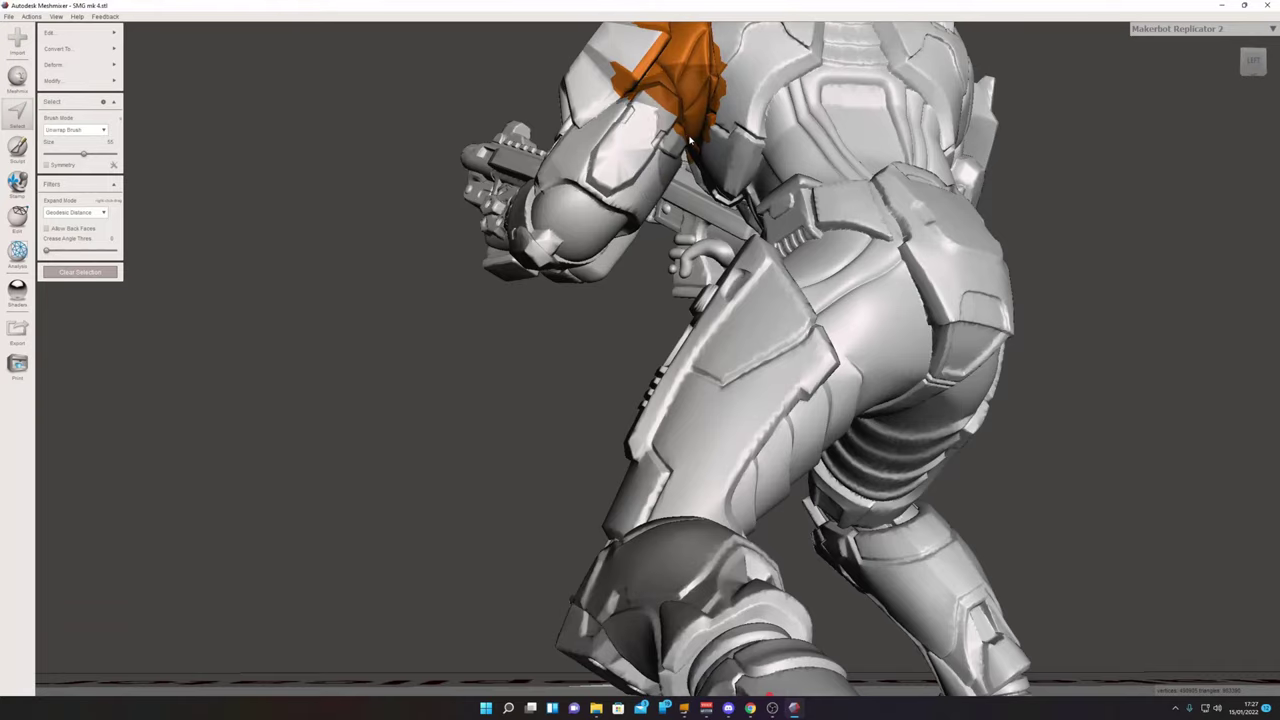
right_click_drag(686, 138, 835, 133)
scroll(834, 132, "down", 5)
middle_click_drag(831, 129, 806, 412)
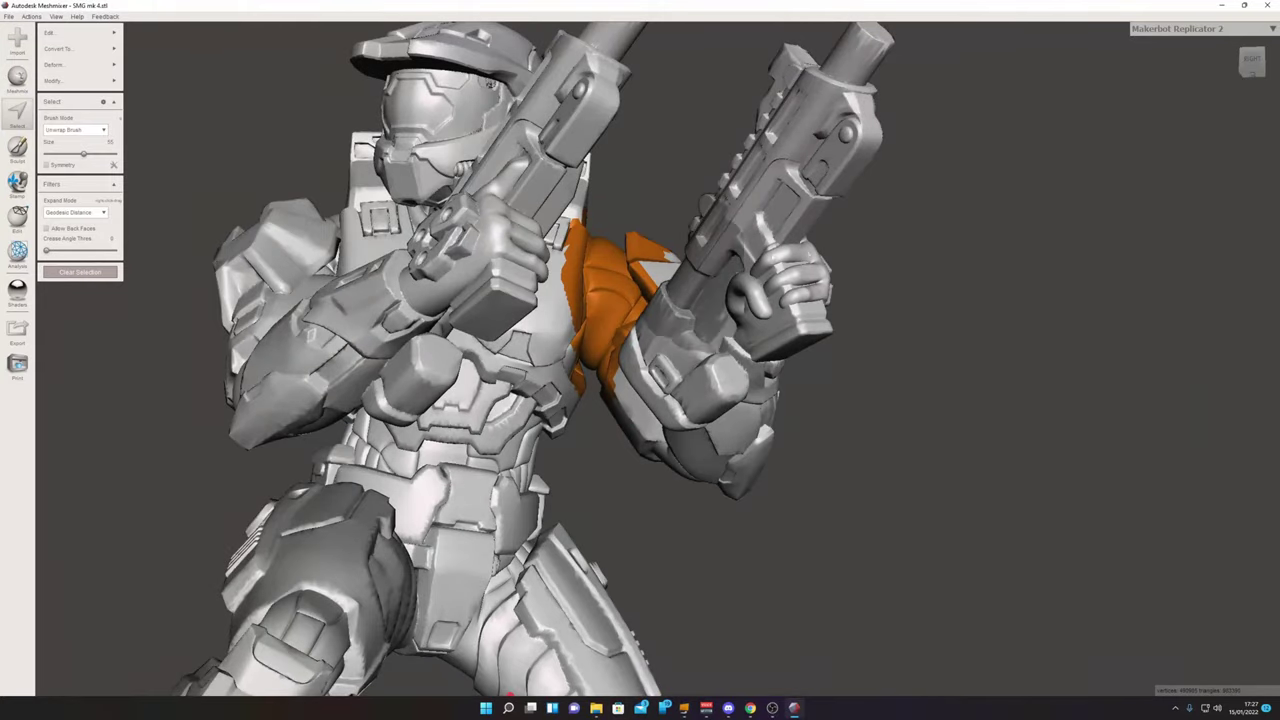
right_click_drag(808, 190, 433, 384)
right_click_drag(860, 280, 785, 291)
Start a Plane Cut on the selected shoulder faces and place a nearly vertical cutting plane between the torso and left upper arm.
left_click(52, 33)
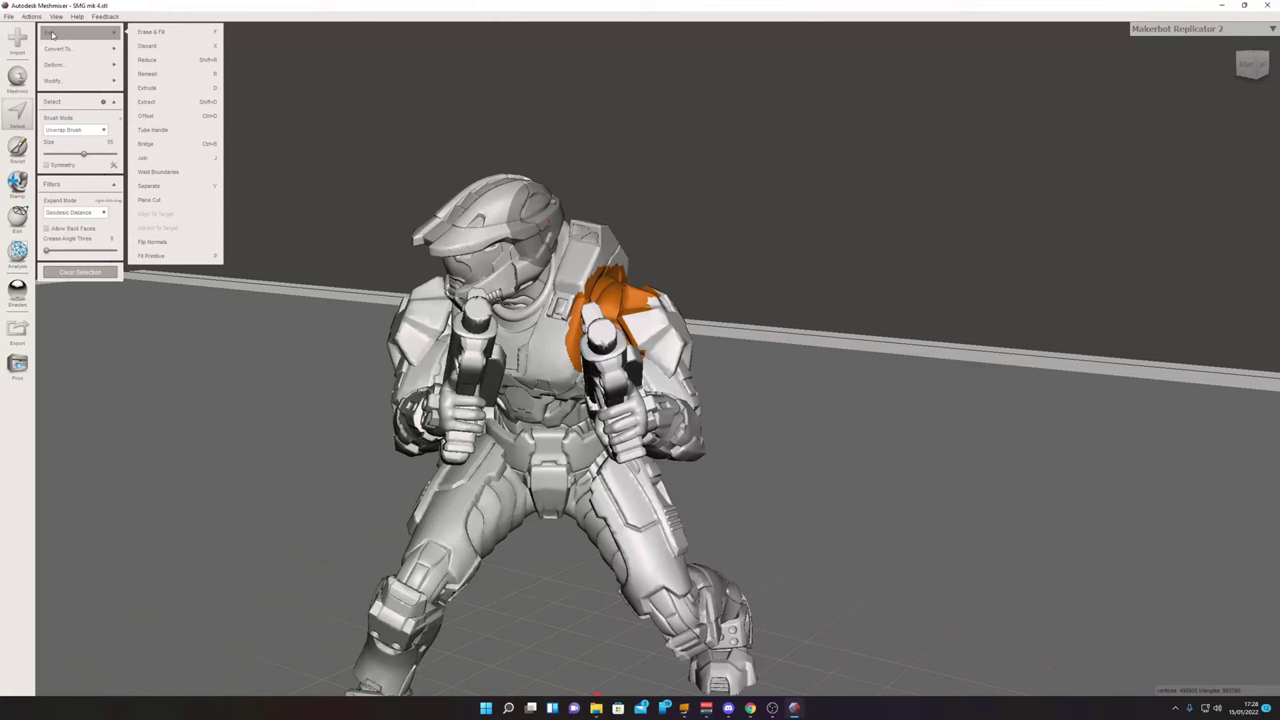
left_click(161, 203)
right_click_drag(315, 238, 381, 235)
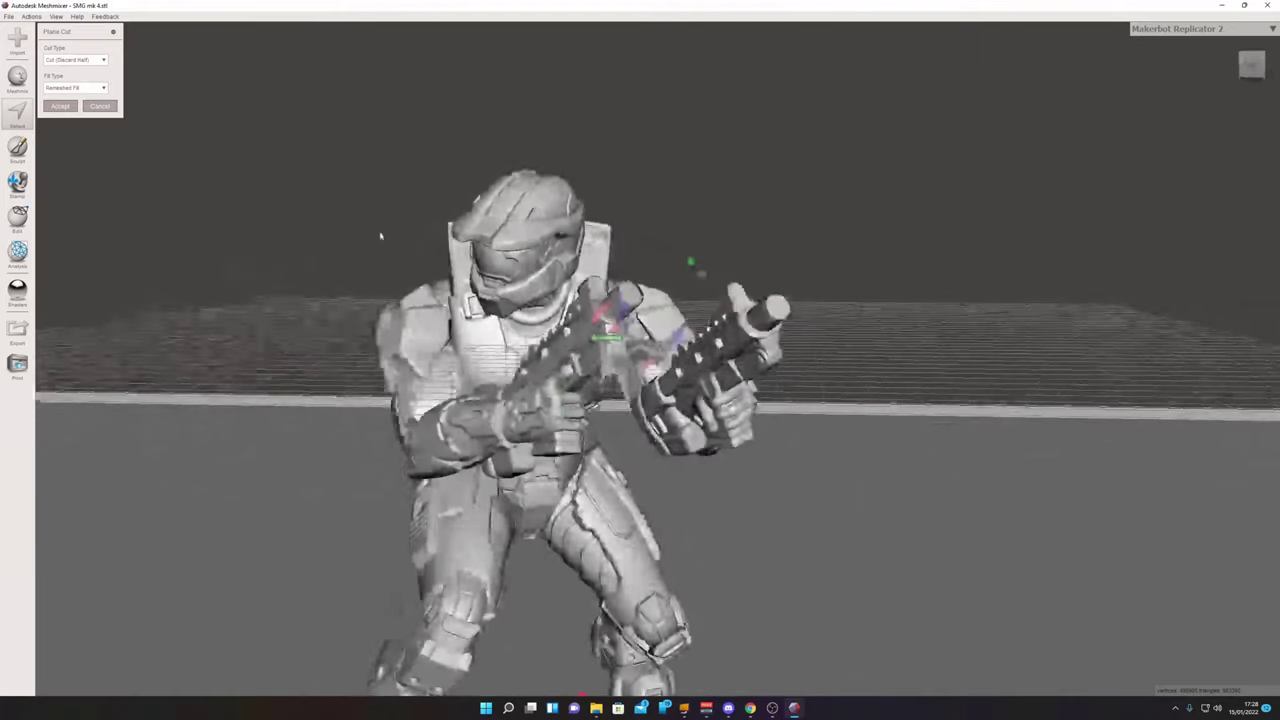
scroll(707, 296, "down", 3)
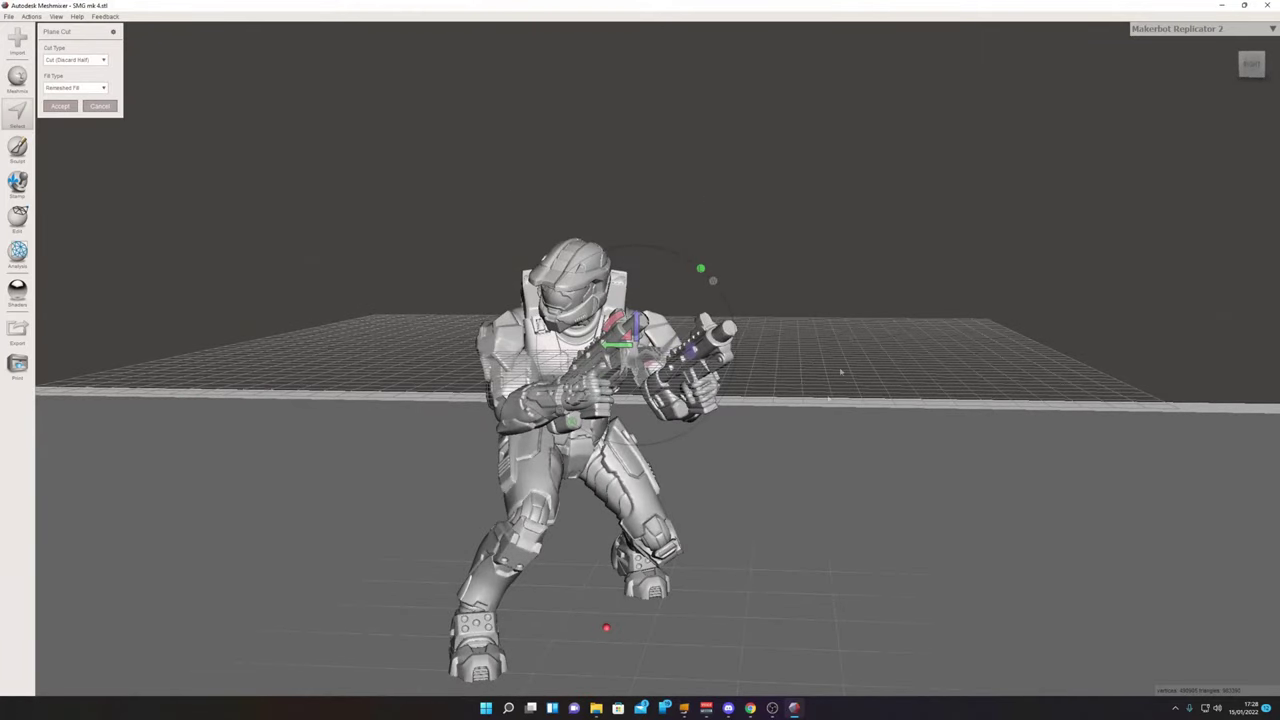
mouse_move(635, 322)
left_mouse_down()
mouse_move(637, 388)
mouse_move(621, 422)
left_mouse_up()
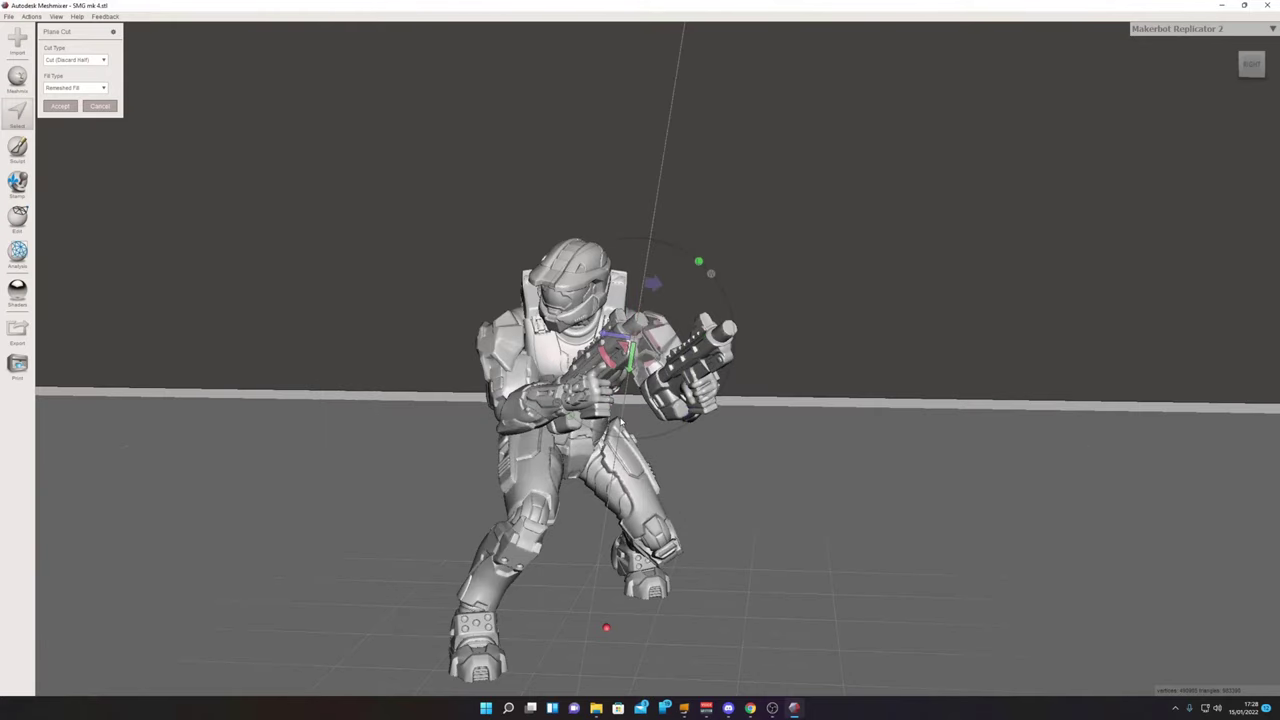
right_click_drag(770, 346, 468, 323)
right_click_drag(1000, 352, 813, 340)
right_click_drag(698, 256, 689, 253)
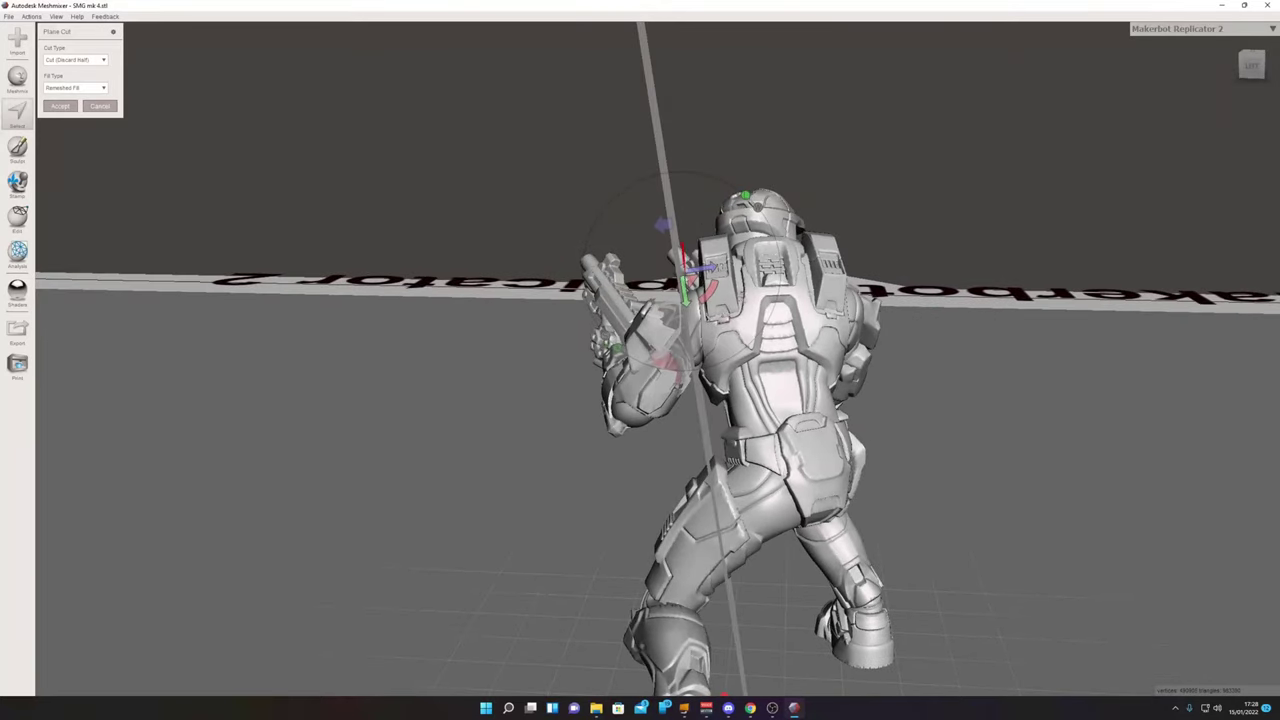
left_click_drag(702, 427, 702, 427)
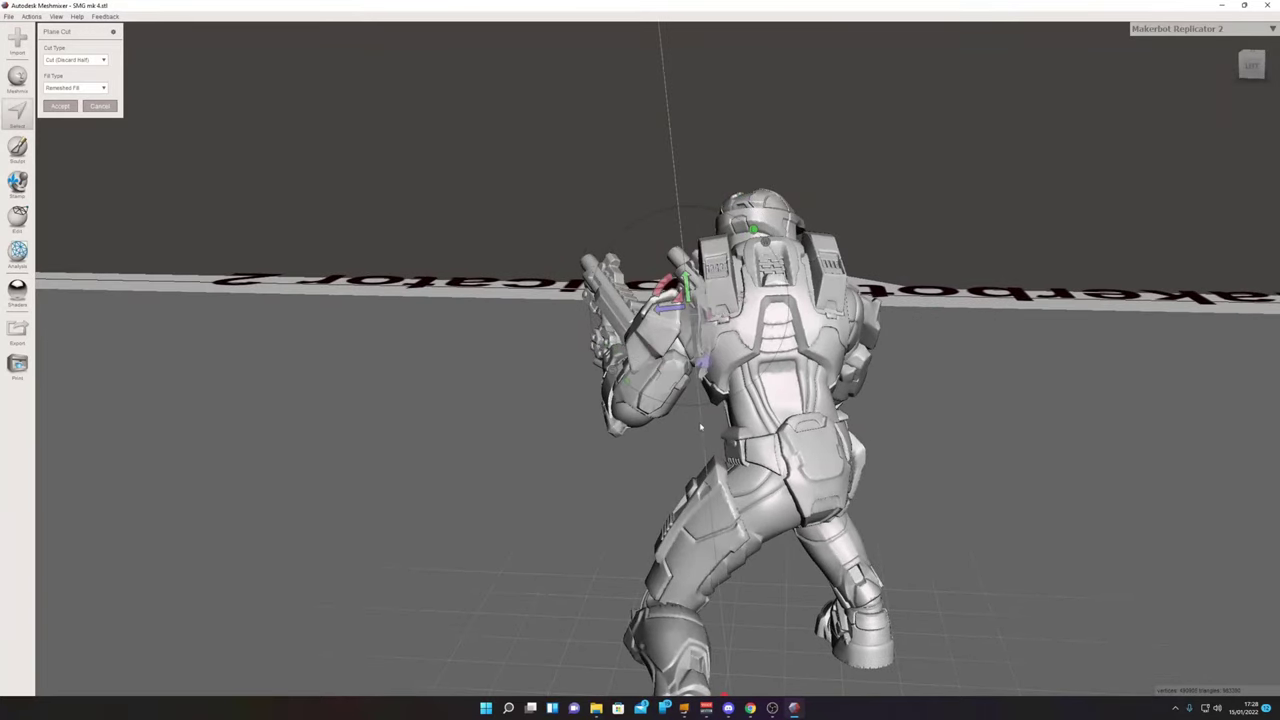
Check the cutting plane around the left shoulder, choose the cut and fill types, and accept the plane cut.
right_click_drag(702, 427, 698, 408)
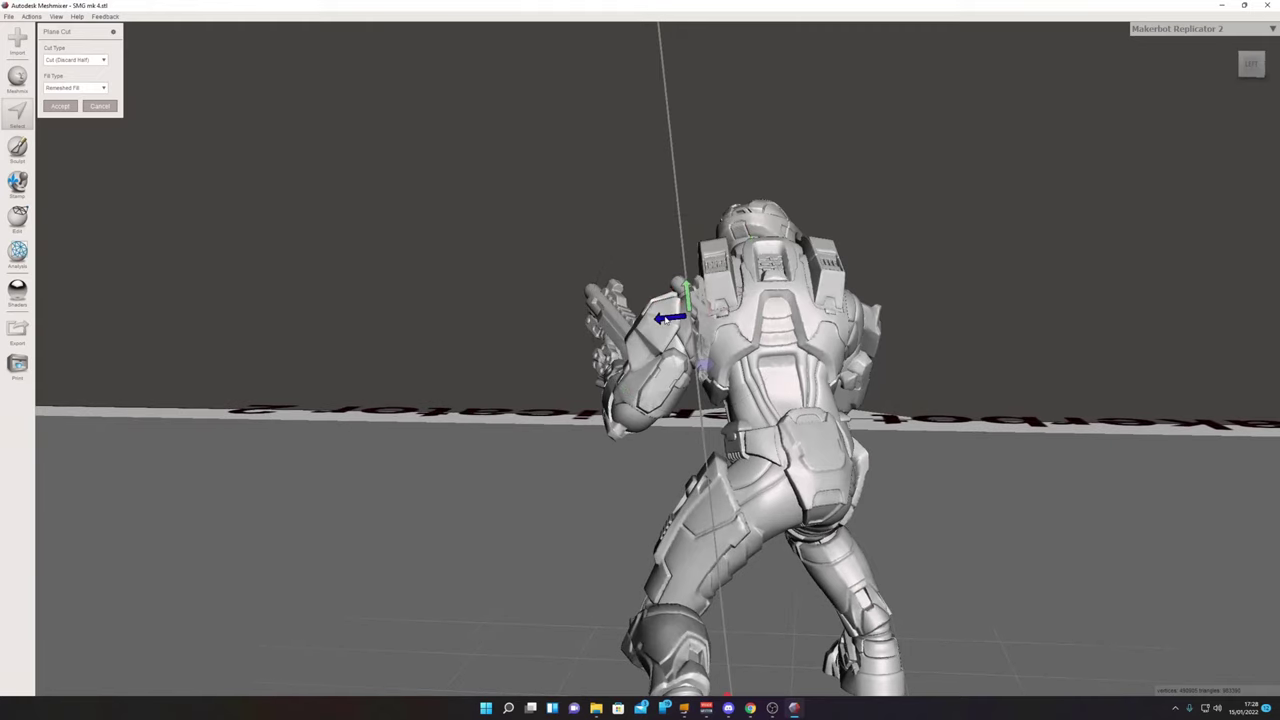
right_click_drag(662, 318, 815, 356)
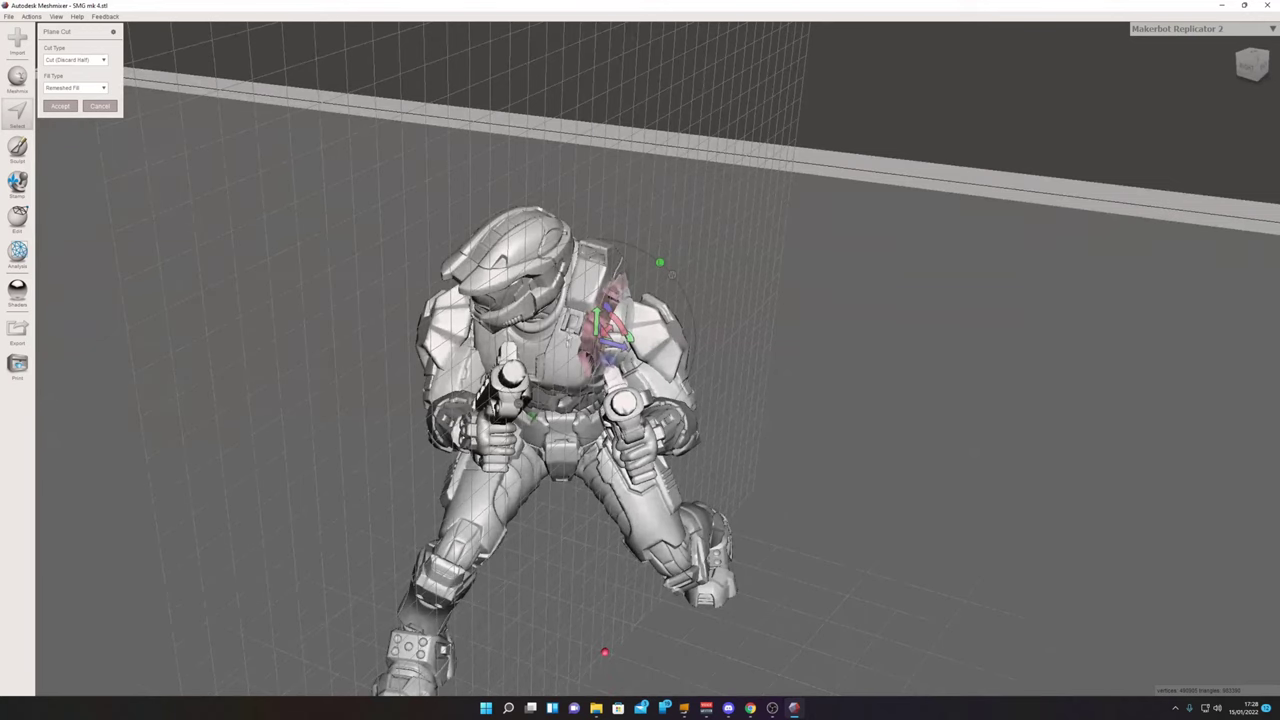
right_click_drag(667, 350, 699, 313)
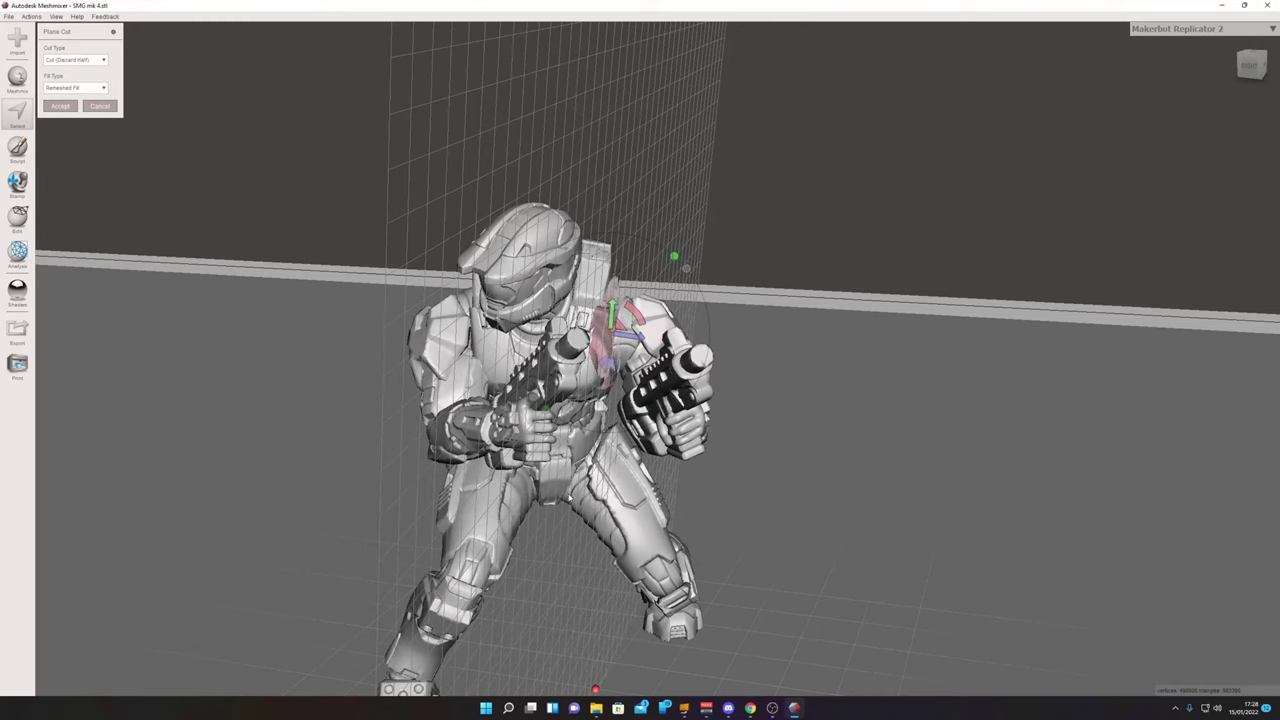
right_click_drag(600, 450, 672, 412)
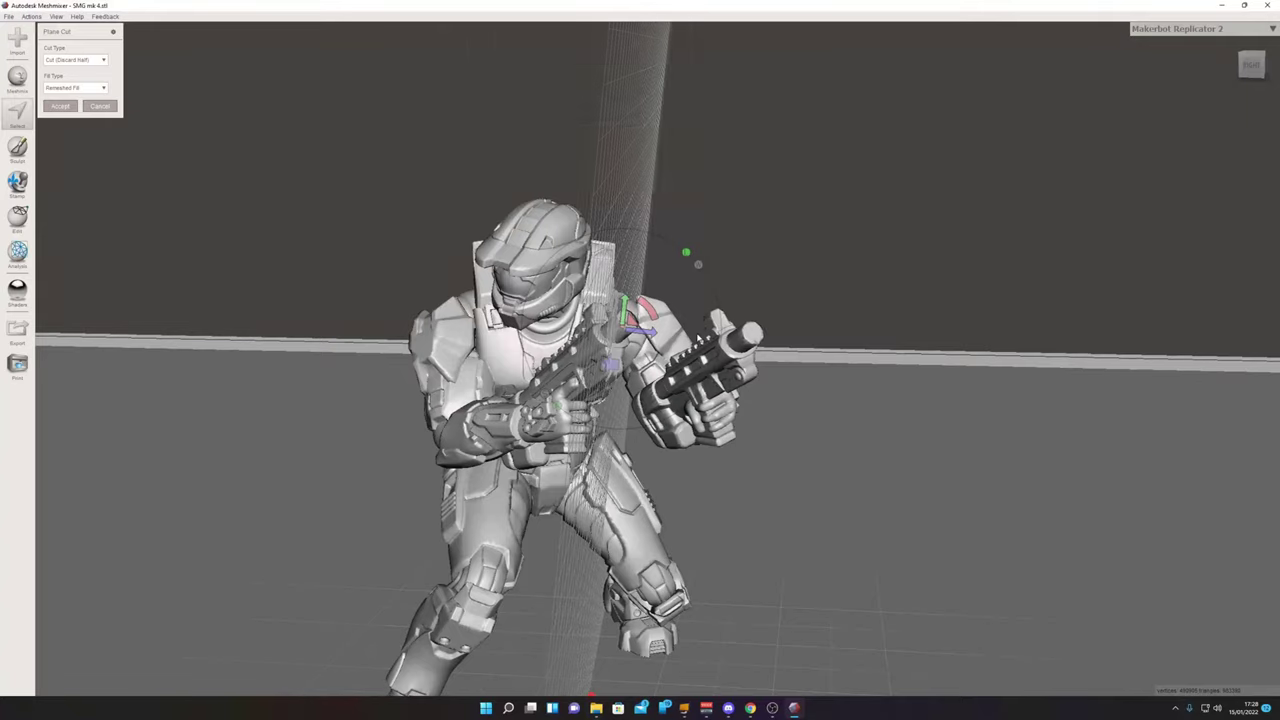
mouse_move(652, 460)
right_mouse_down()
mouse_move(490, 475)
mouse_move(460, 465)
mouse_move(653, 481)
right_mouse_up()
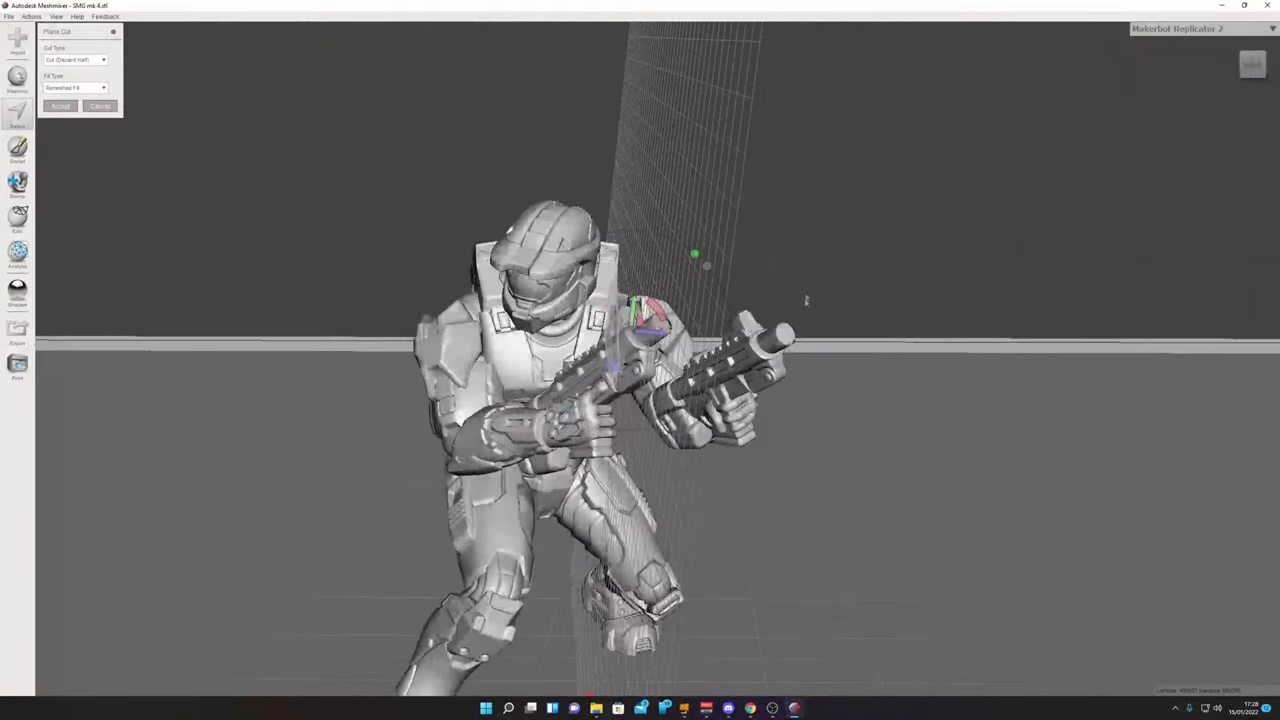
right_click_drag(806, 300, 555, 342)
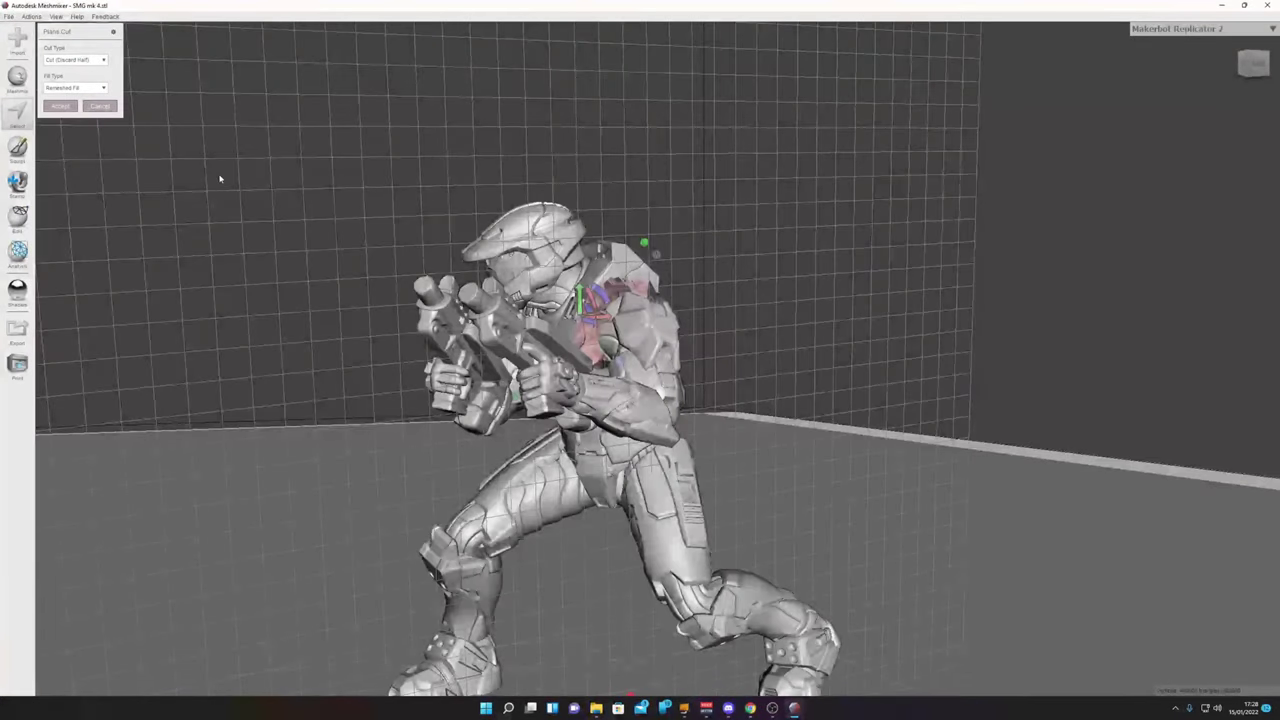
left_click(77, 62)
left_click(76, 84)
left_click(59, 107)
right_click_drag(600, 350, 712, 345)
left_click(17, 115)
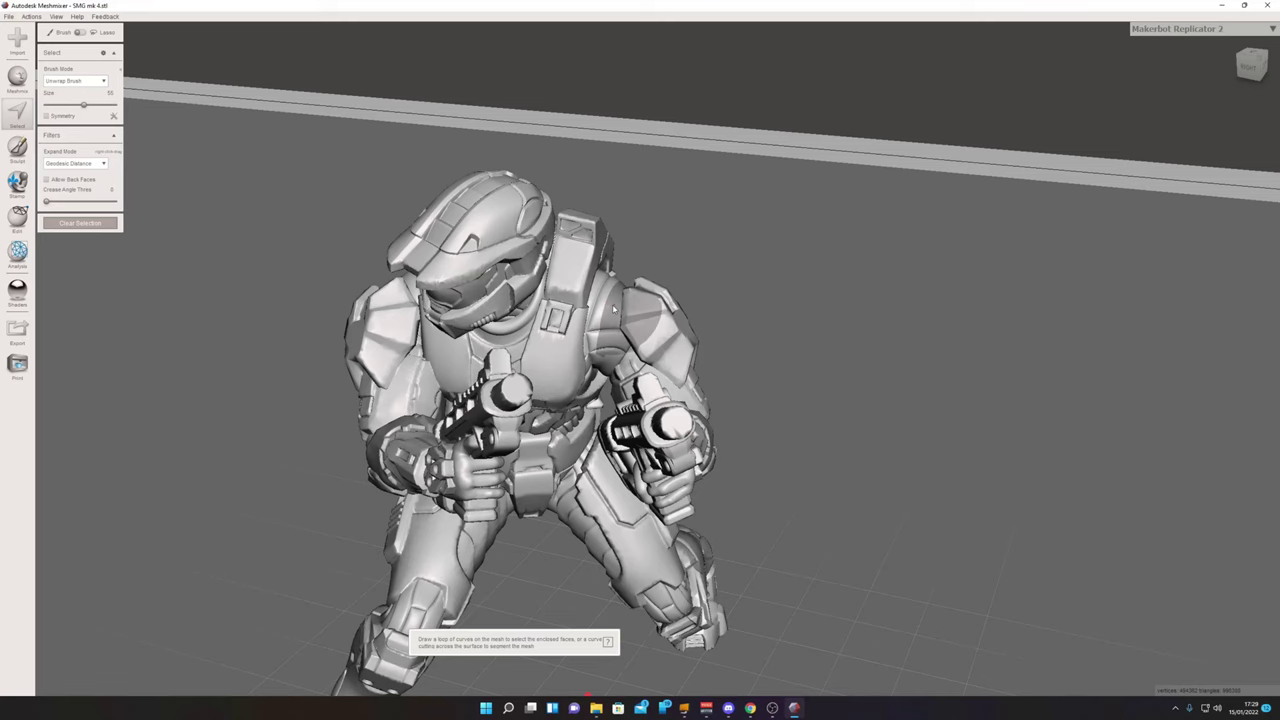
right_click_drag(614, 309, 624, 311)
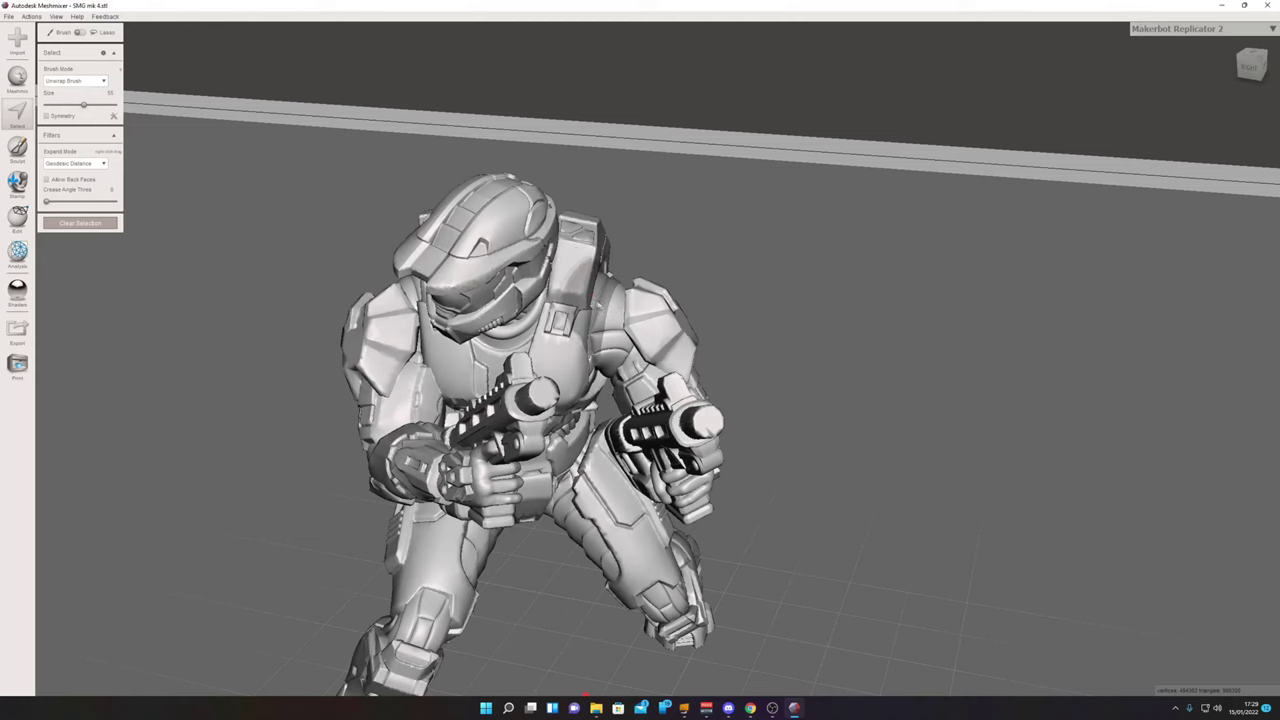
mouse_move(665, 322)
right_mouse_down()
mouse_move(680, 325)
mouse_move(676, 345)
right_mouse_up()
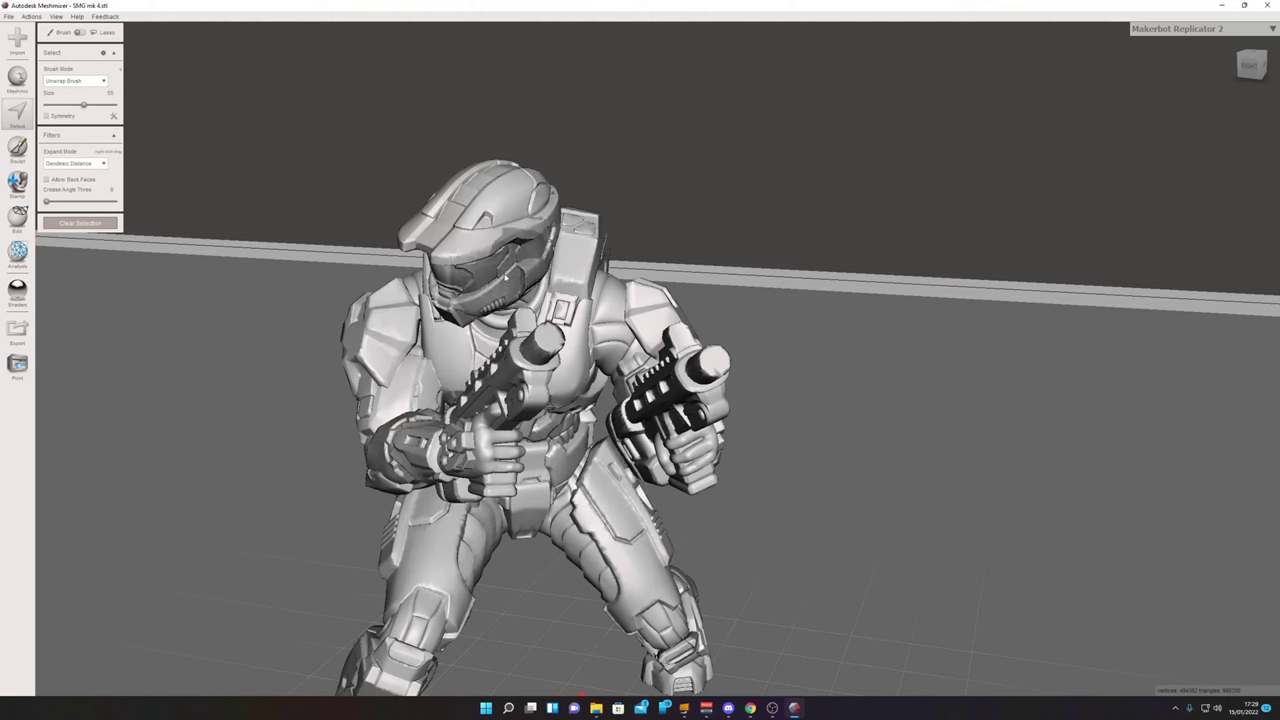
left_click(17, 216)
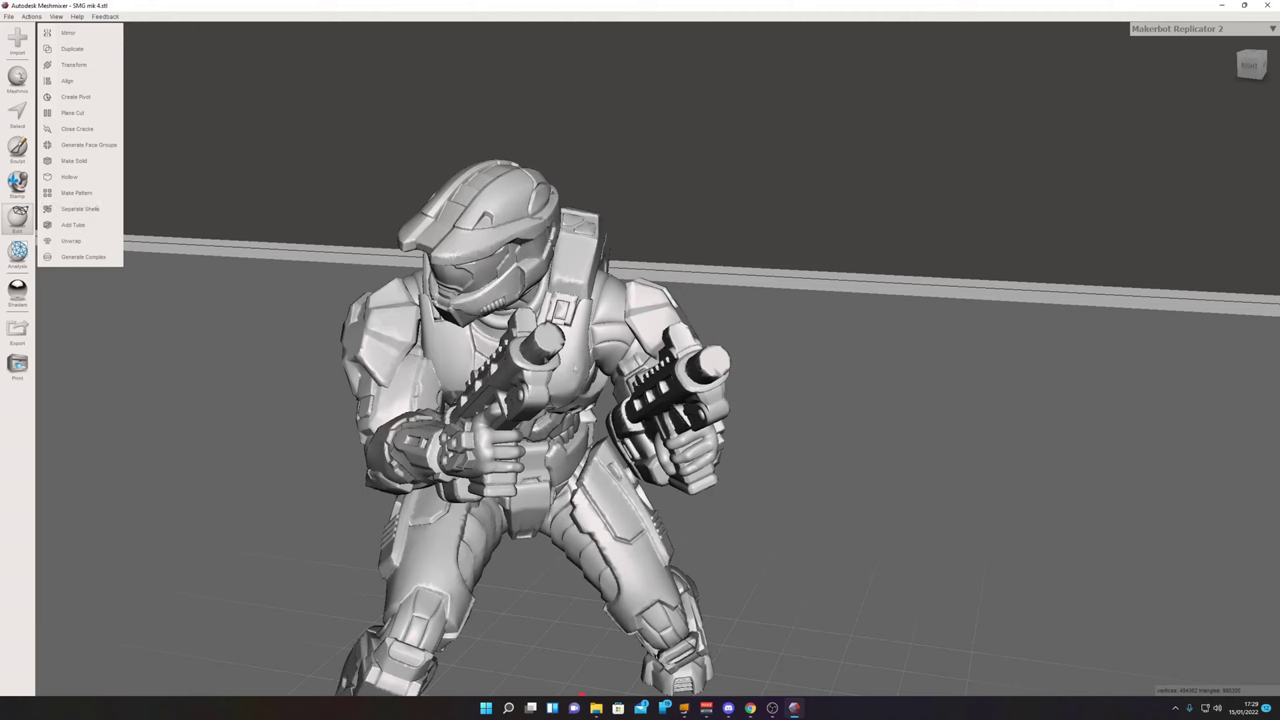
Brush-select the faces of the left upper arm just outside the shoulder cut, on its front, back and underside.
left_click(18, 118)
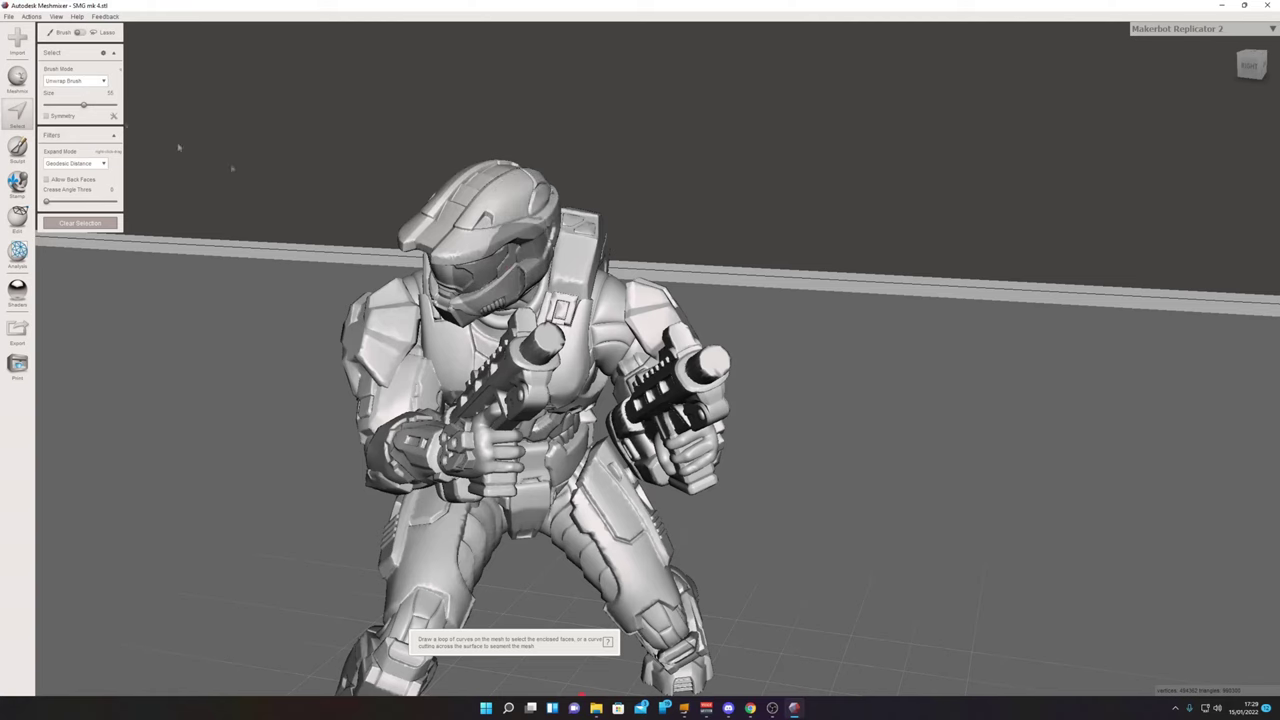
left_click_drag(645, 370, 622, 313)
mouse_move(790, 335)
right_mouse_down()
mouse_move(610, 370)
mouse_move(426, 286)
right_mouse_up()
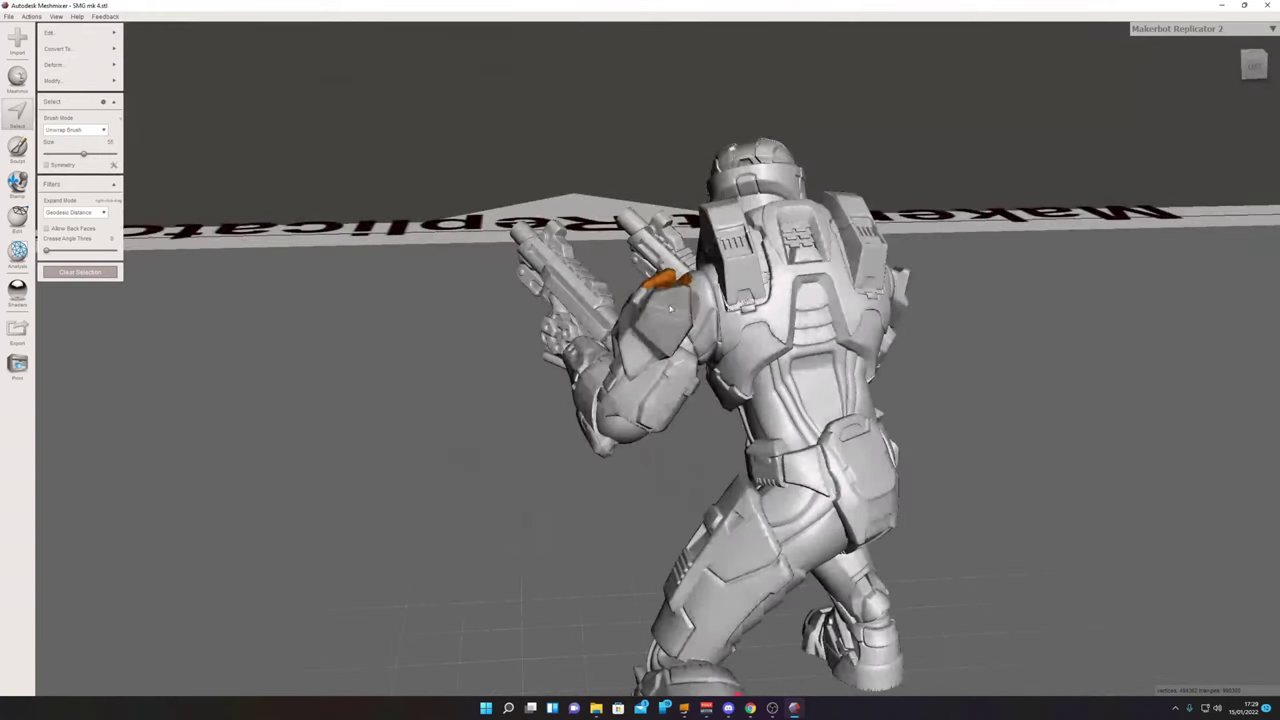
mouse_move(665, 290)
left_mouse_down()
mouse_move(688, 297)
mouse_move(676, 312)
mouse_move(682, 358)
left_mouse_up()
right_click_drag(680, 375, 690, 255)
left_click_drag(688, 350, 670, 385)
mouse_move(672, 388)
right_mouse_down()
mouse_move(694, 349)
mouse_move(877, 394)
mouse_move(908, 421)
mouse_move(809, 406)
right_mouse_up()
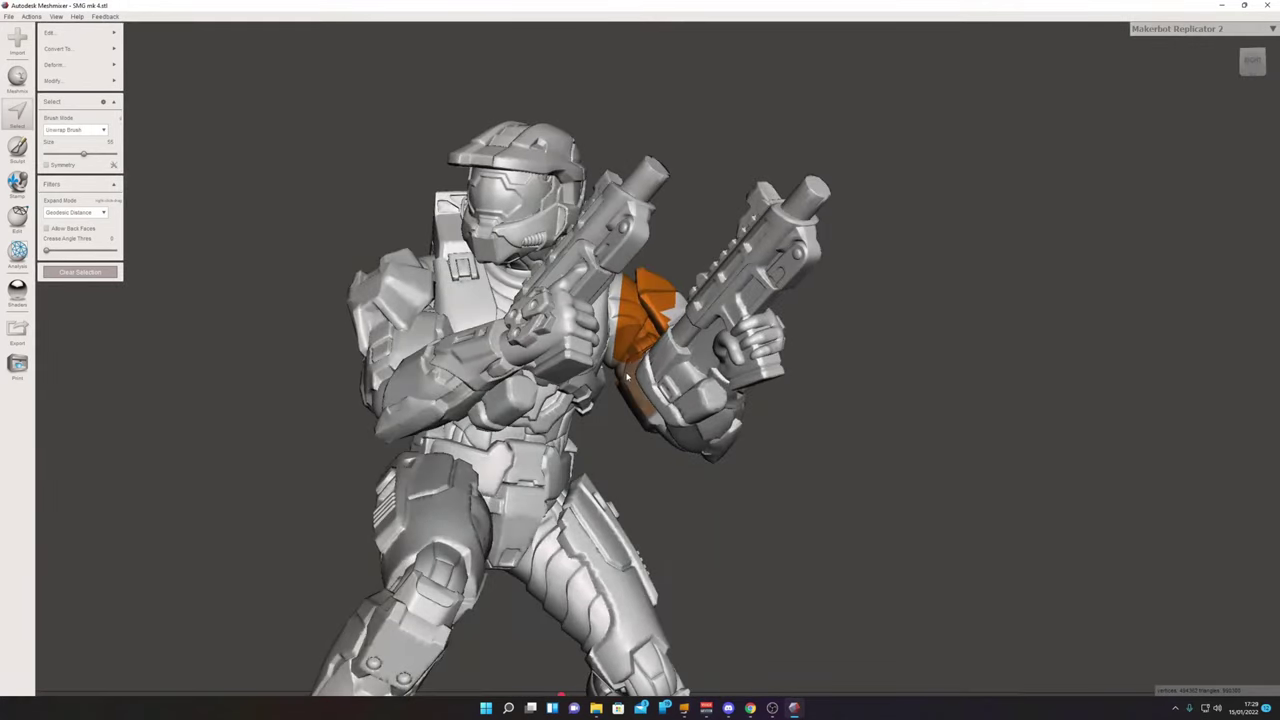
Extend the brush selection over the rest of the left arm, hand and gun, covering all faces outside the shoulder cut.
mouse_move(638, 388)
left_mouse_down()
mouse_move(660, 340)
mouse_move(700, 420)
mouse_move(690, 452)
mouse_move(768, 350)
mouse_move(768, 323)
mouse_move(722, 268)
mouse_move(795, 205)
left_mouse_up()
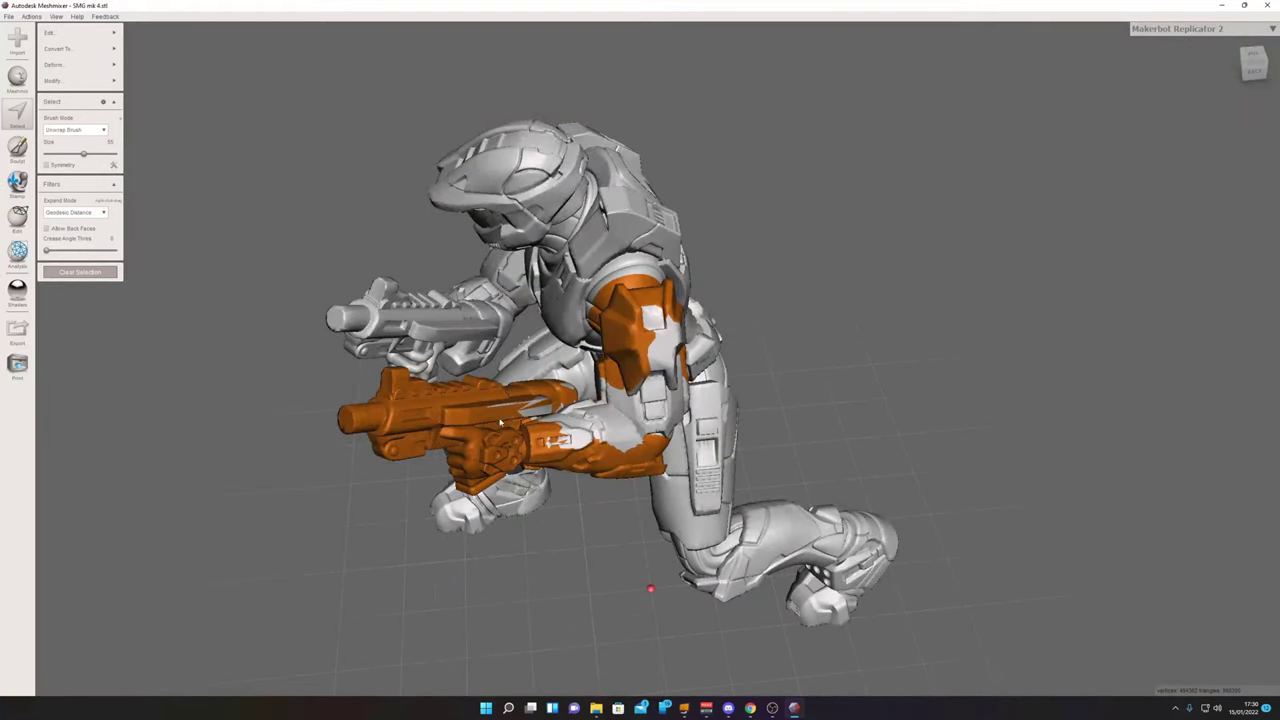
right_click_drag(500, 422, 512, 492)
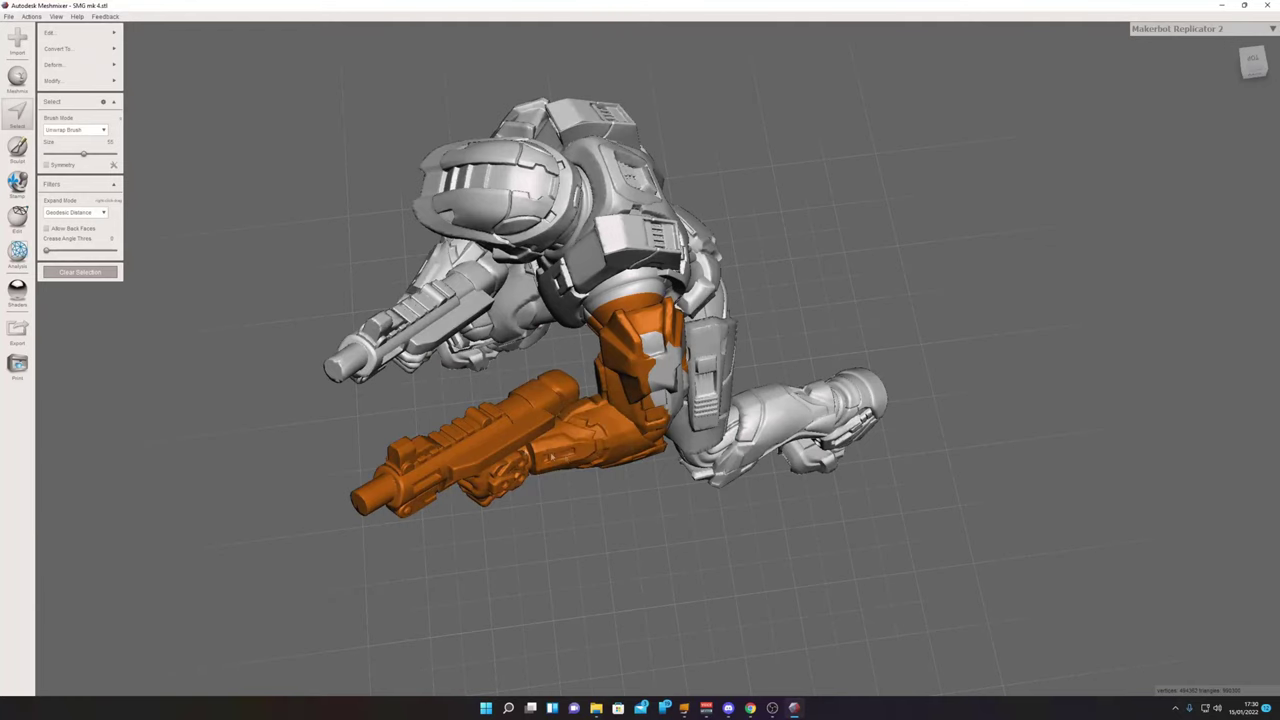
right_click_drag(510, 462, 655, 417)
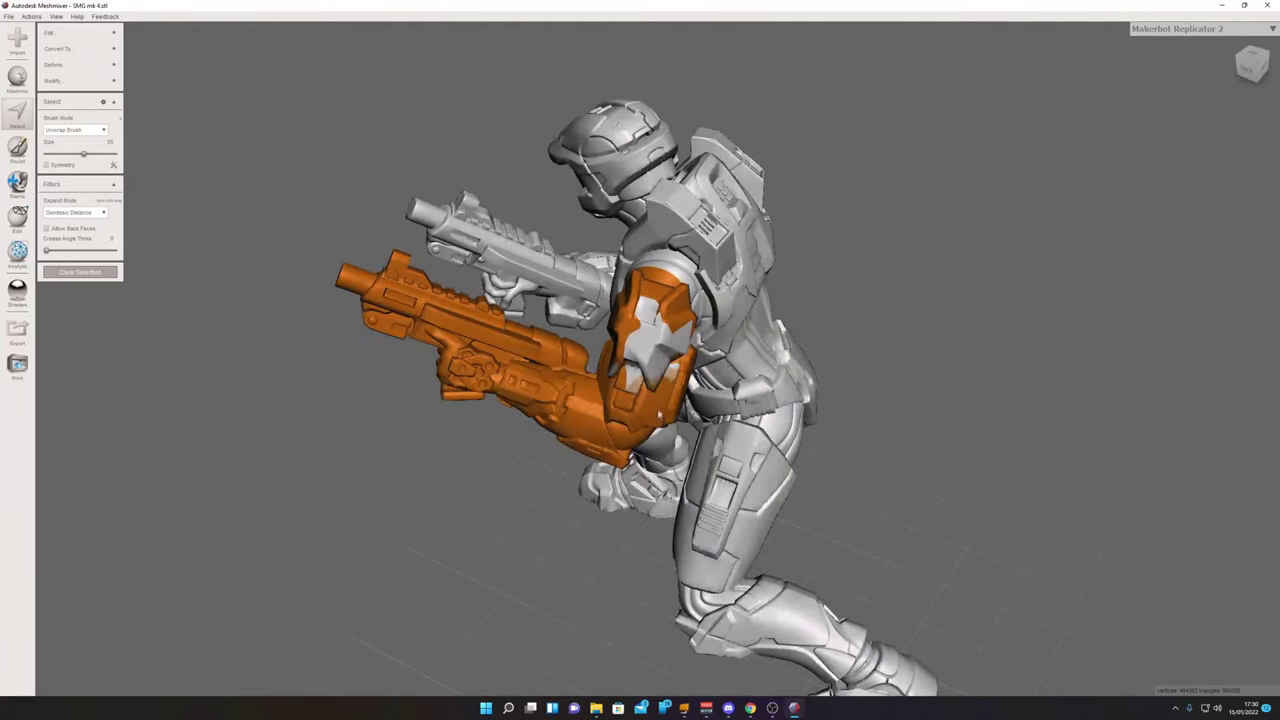
right_click_drag(660, 333, 790, 325)
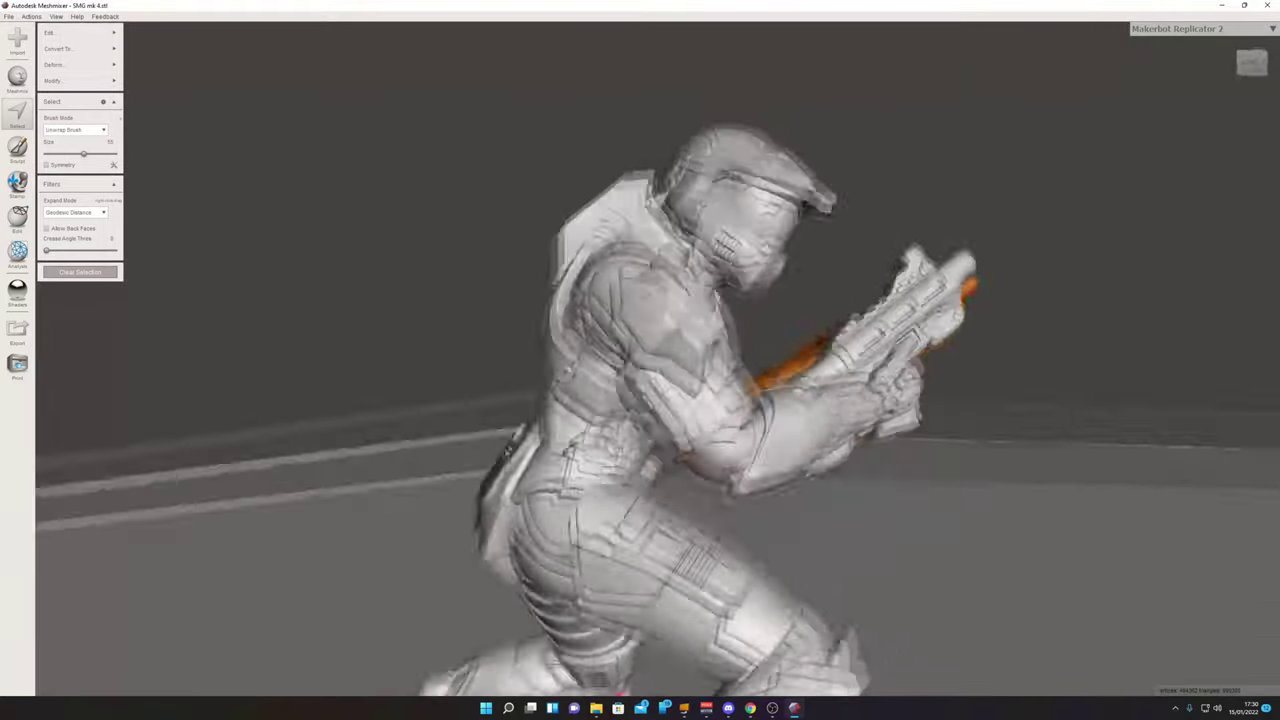
right_click_drag(508, 452, 345, 485)
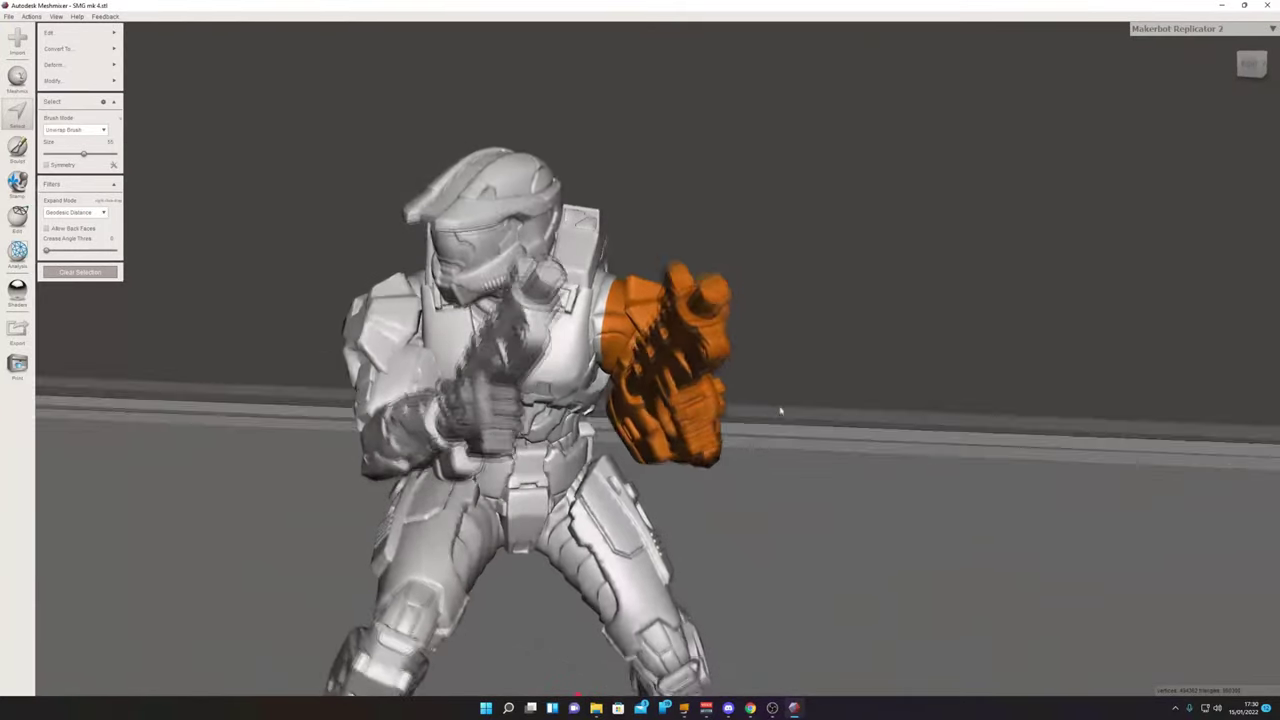
right_click_drag(645, 309, 622, 318)
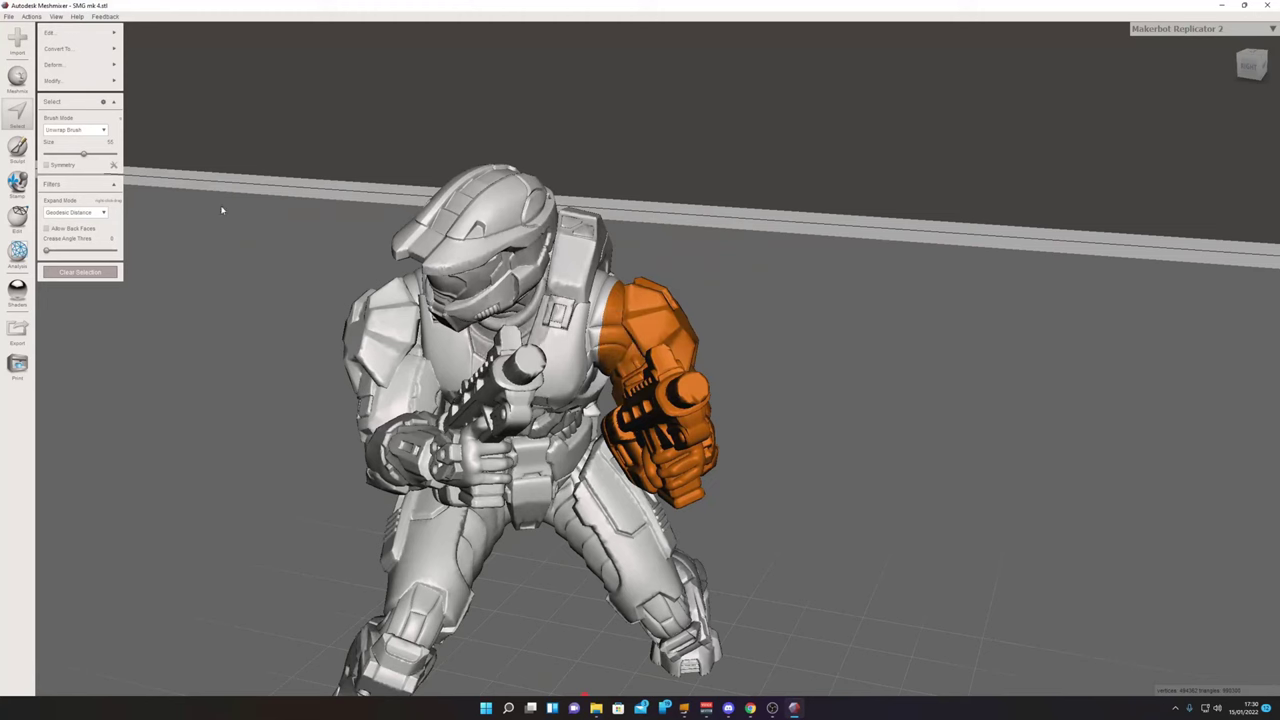
Separate the selected left arm and gun into their own object and move the object list lower beside the figure.
left_click(61, 37)
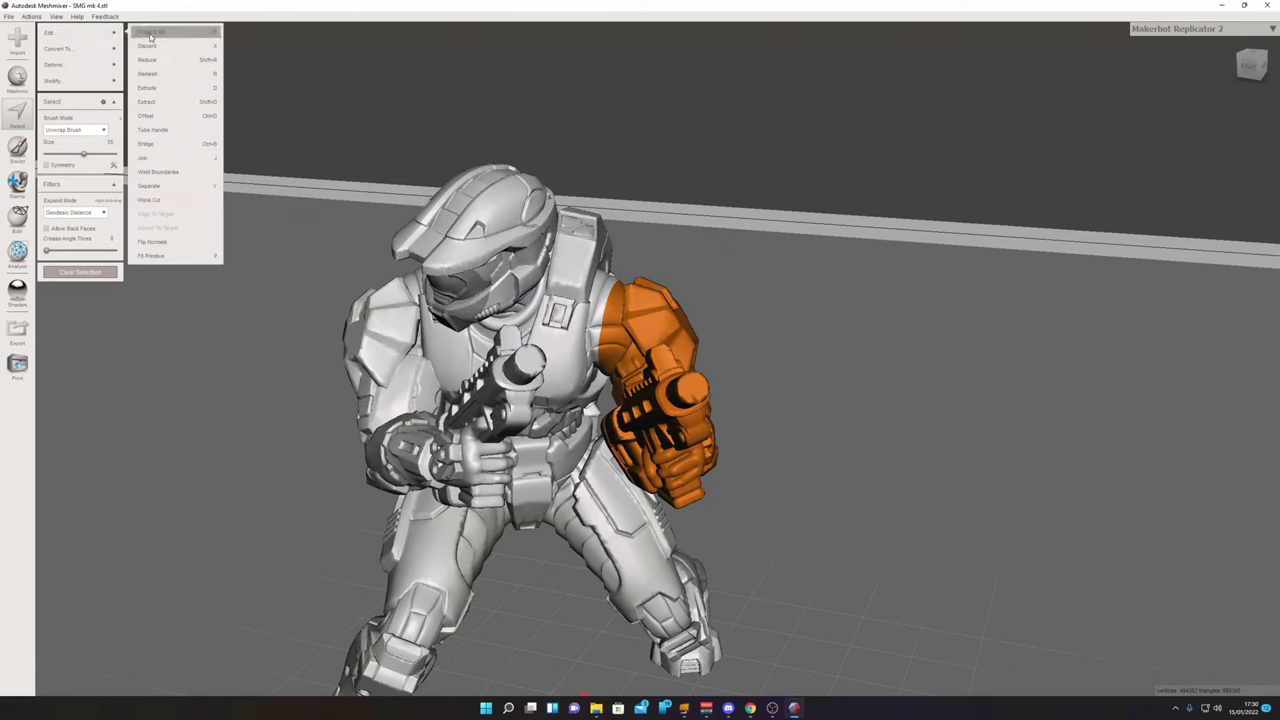
left_click(162, 187)
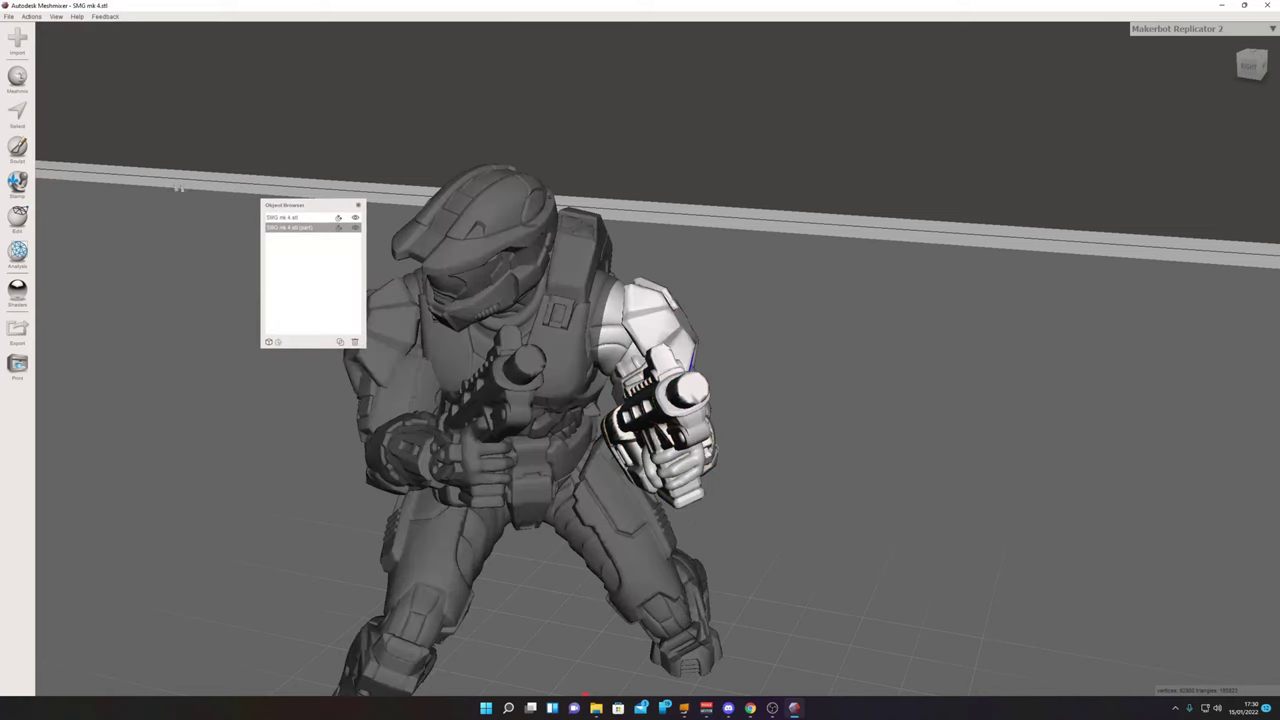
left_click_drag(300, 204, 238, 238)
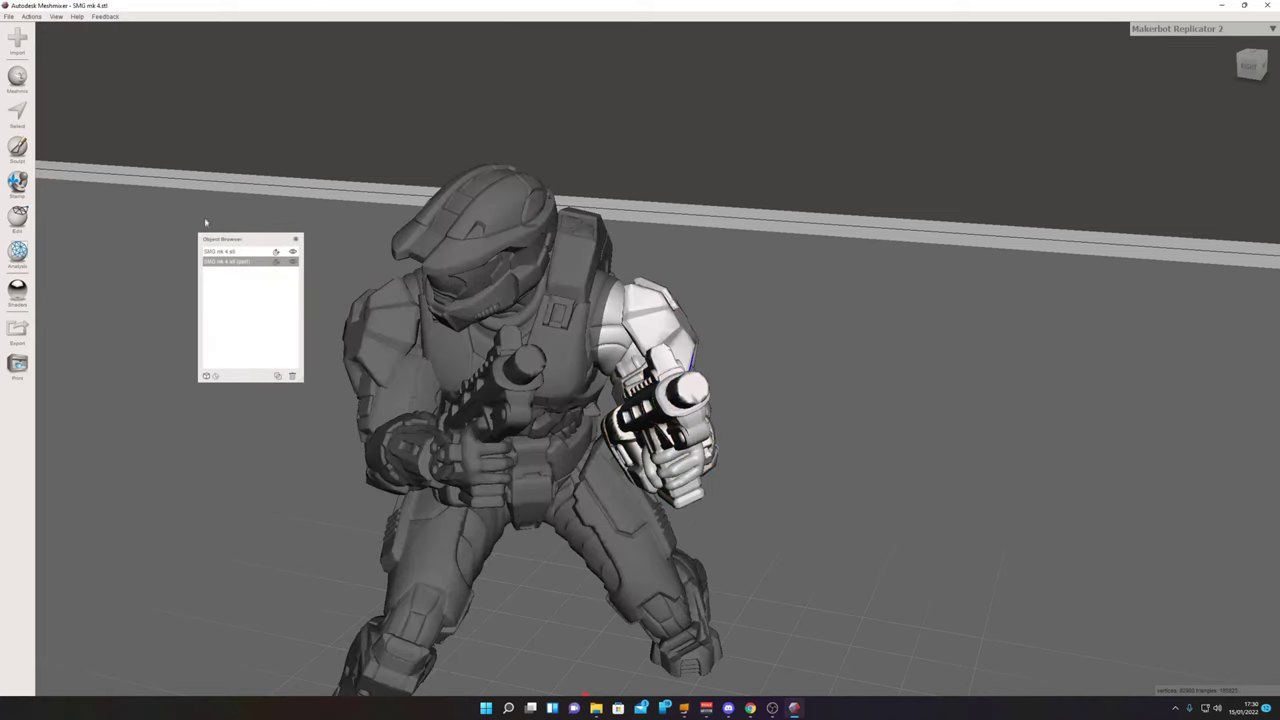
Alternate between the body and arm objects and examine the left upper arm for faces left in the wrong object.
left_click(214, 252)
left_click(221, 261)
left_click(221, 252)
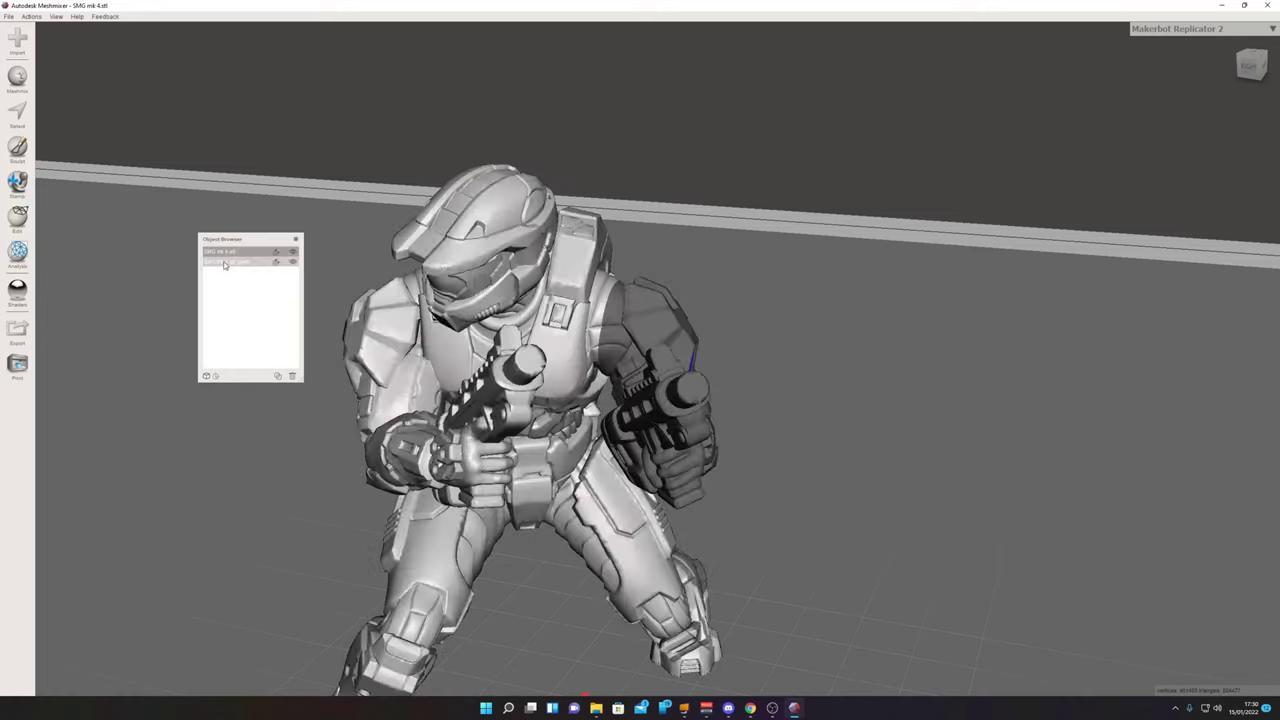
left_click(224, 262)
right_click_drag(330, 289, 540, 323)
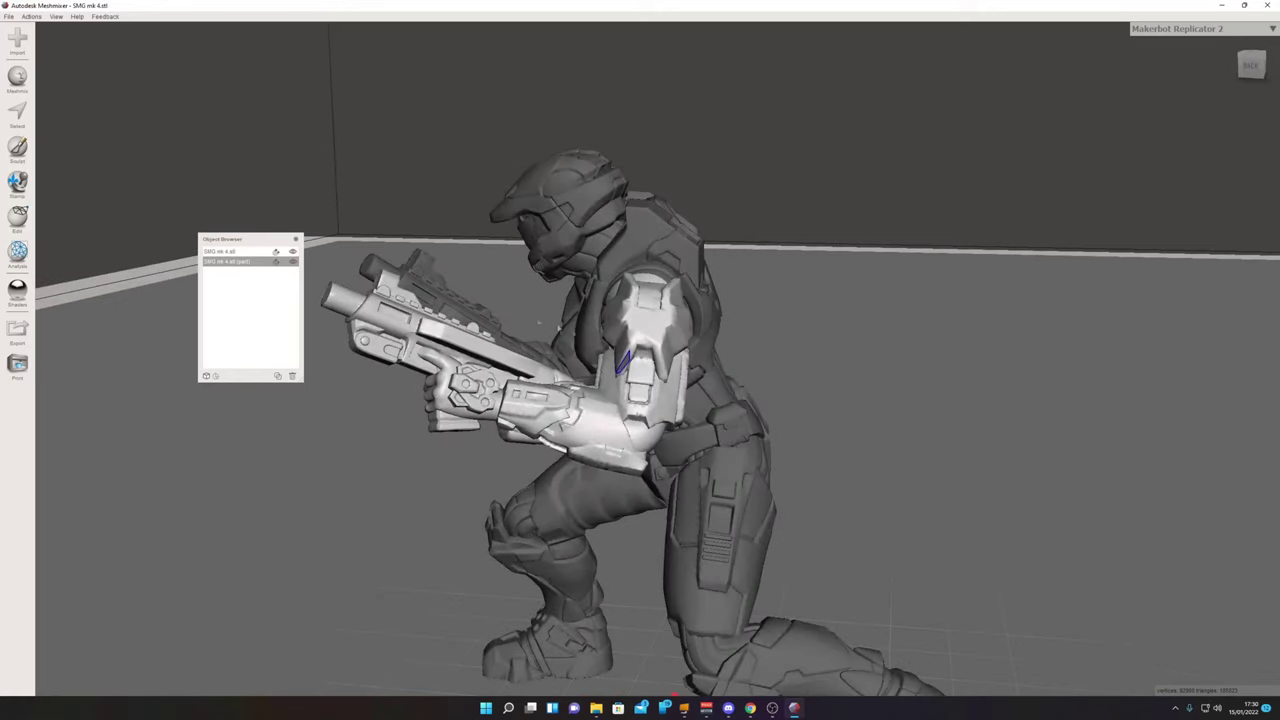
mouse_move(625, 360)
right_mouse_down()
mouse_move(636, 366)
mouse_move(625, 365)
right_mouse_up()
left_click(222, 252)
right_click_drag(600, 318, 508, 345)
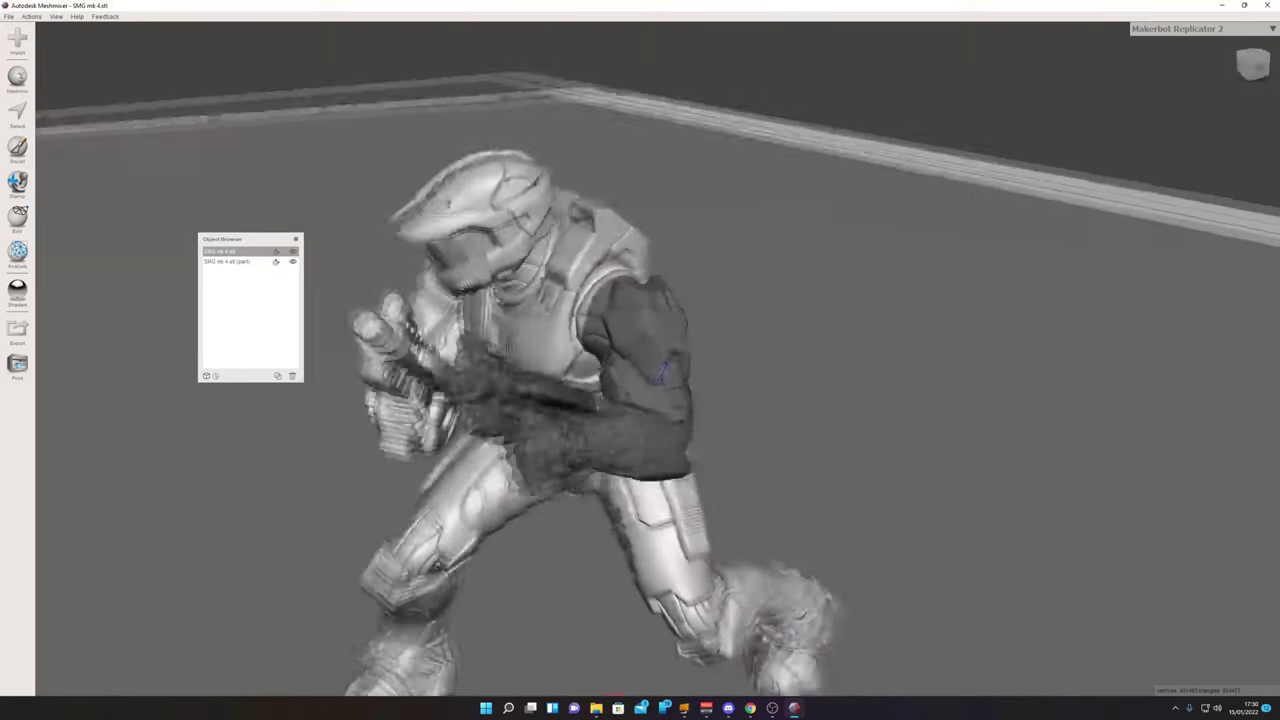
right_click_drag(659, 373, 633, 362)
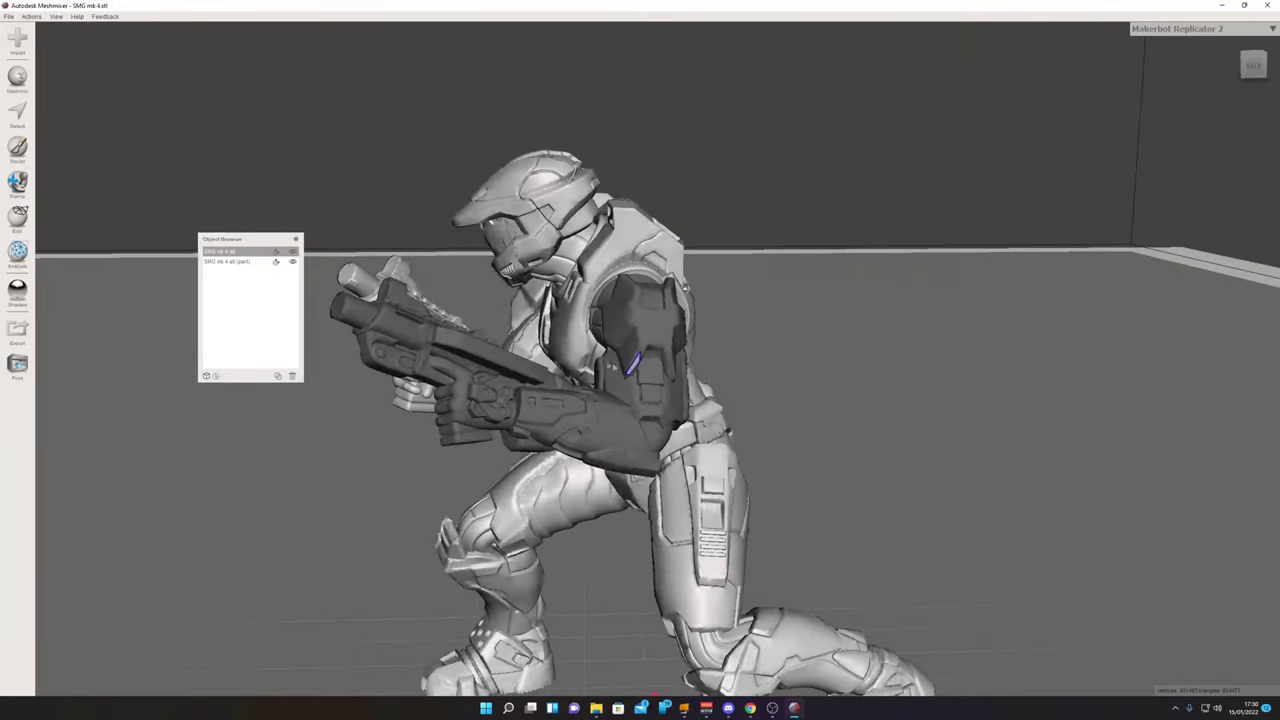
Select the sliver of body faces left on the left upper-arm armour and separate it into its own object.
left_click(17, 116)
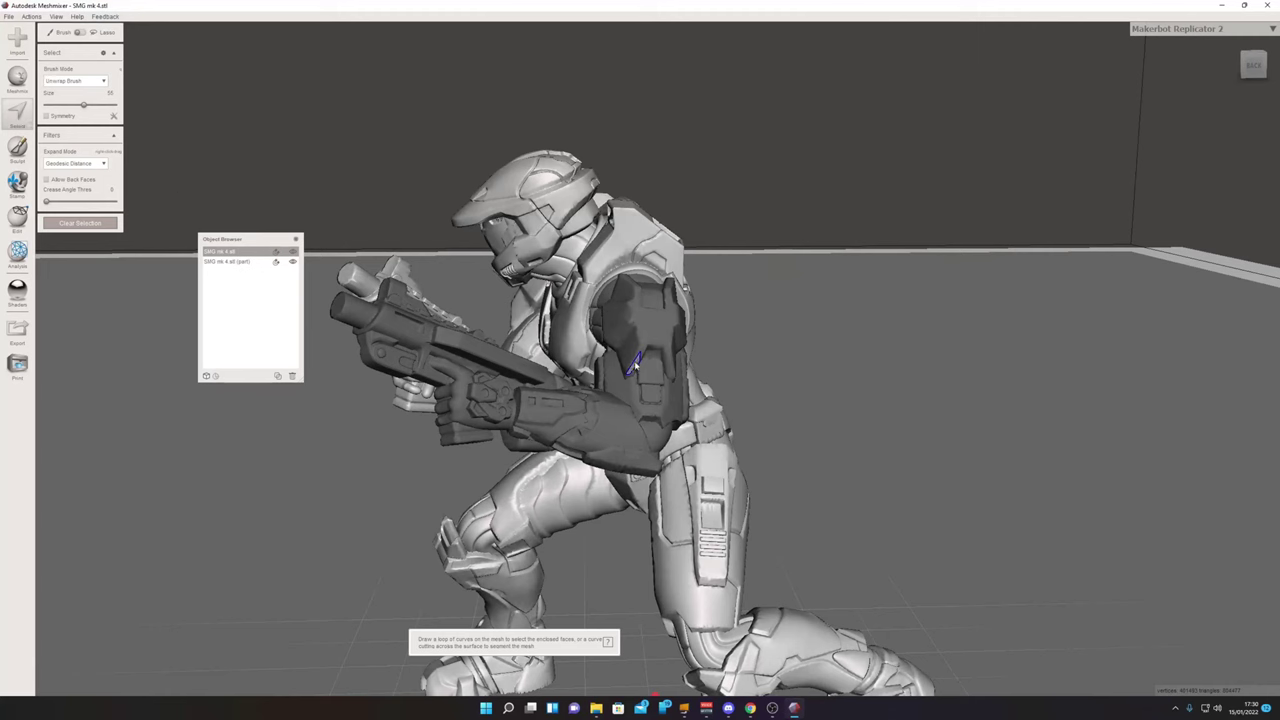
left_click(633, 366)
mouse_move(60, 32)
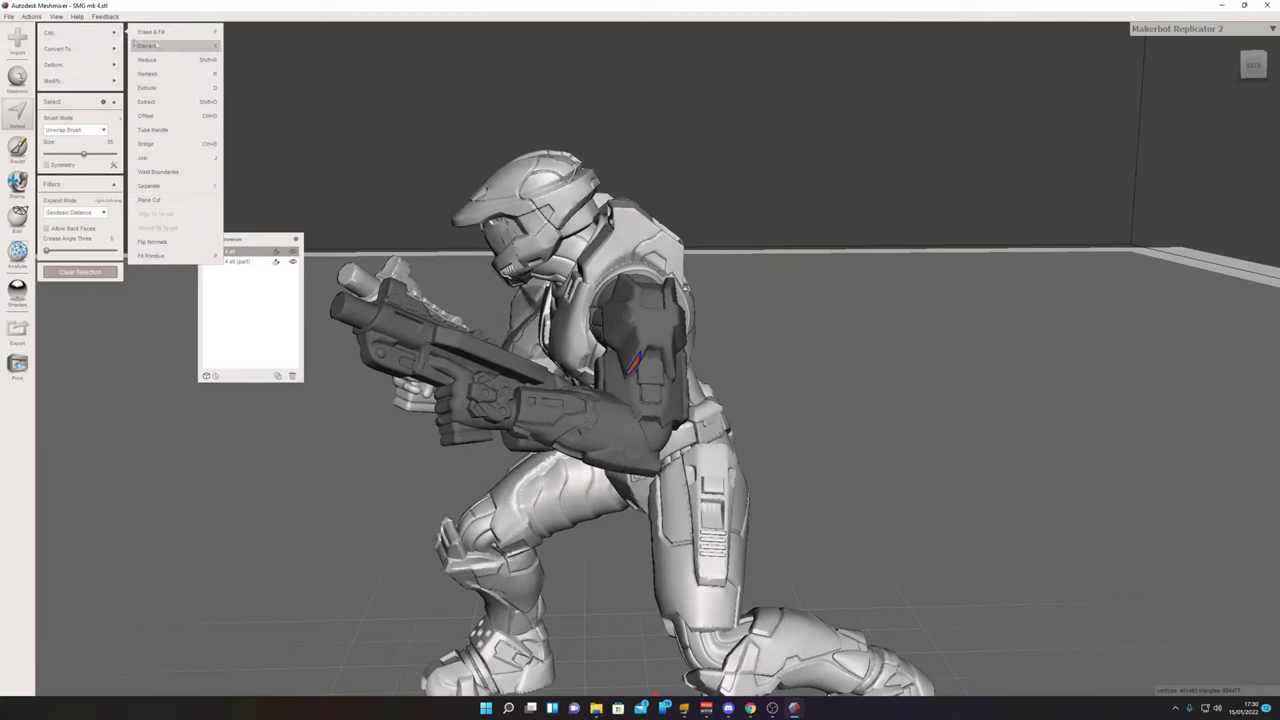
left_click(166, 190)
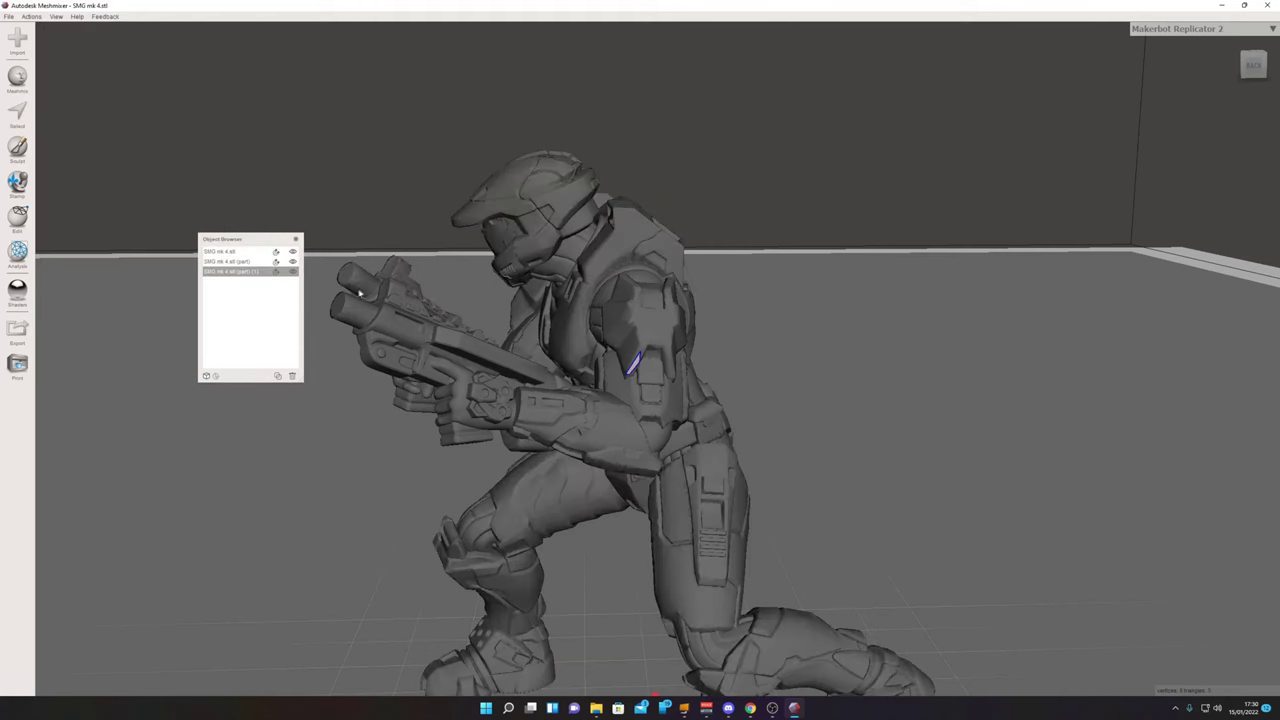
Combine the separated sliver with the left arm object.
left_click(236, 262)
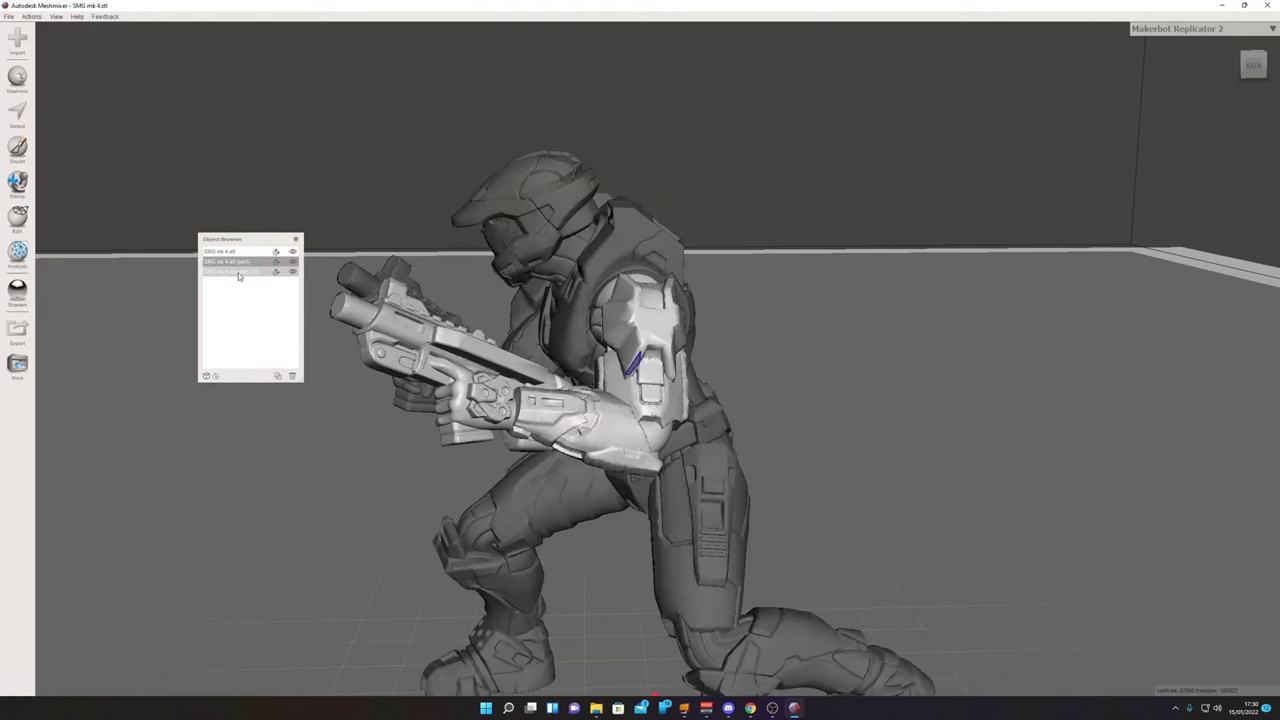
left_click(239, 272, "shift")
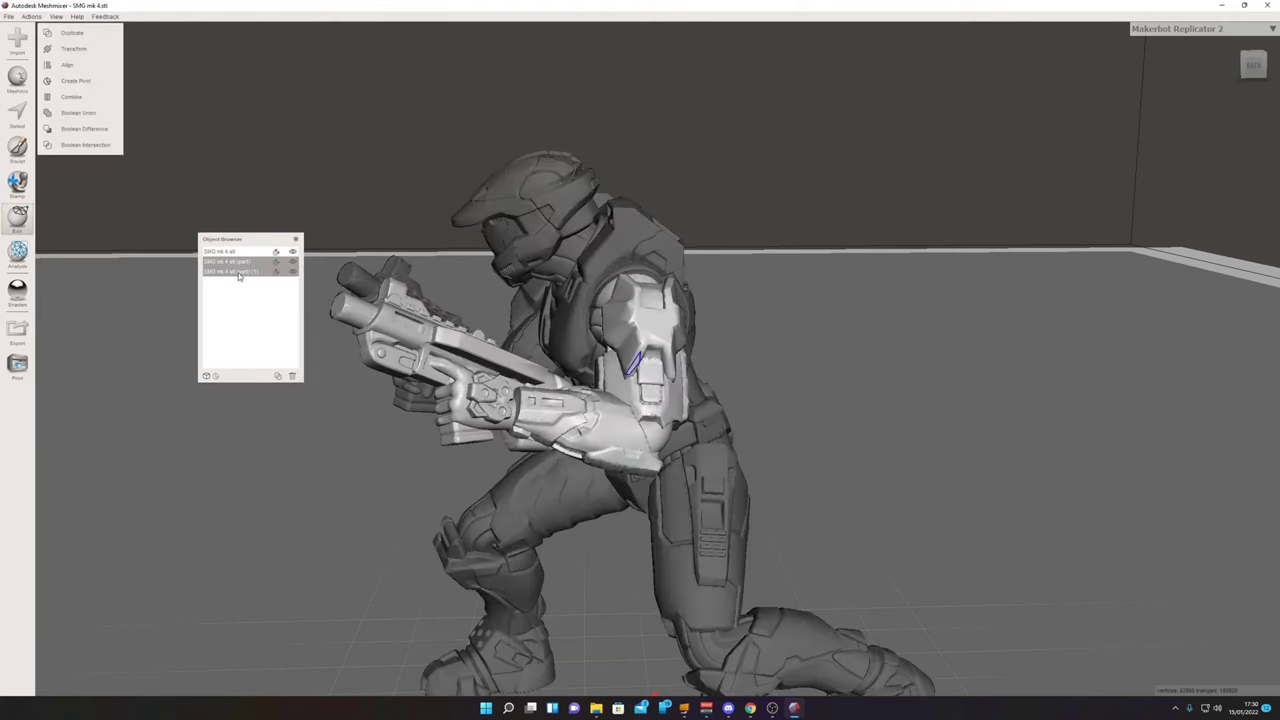
left_click(82, 97)
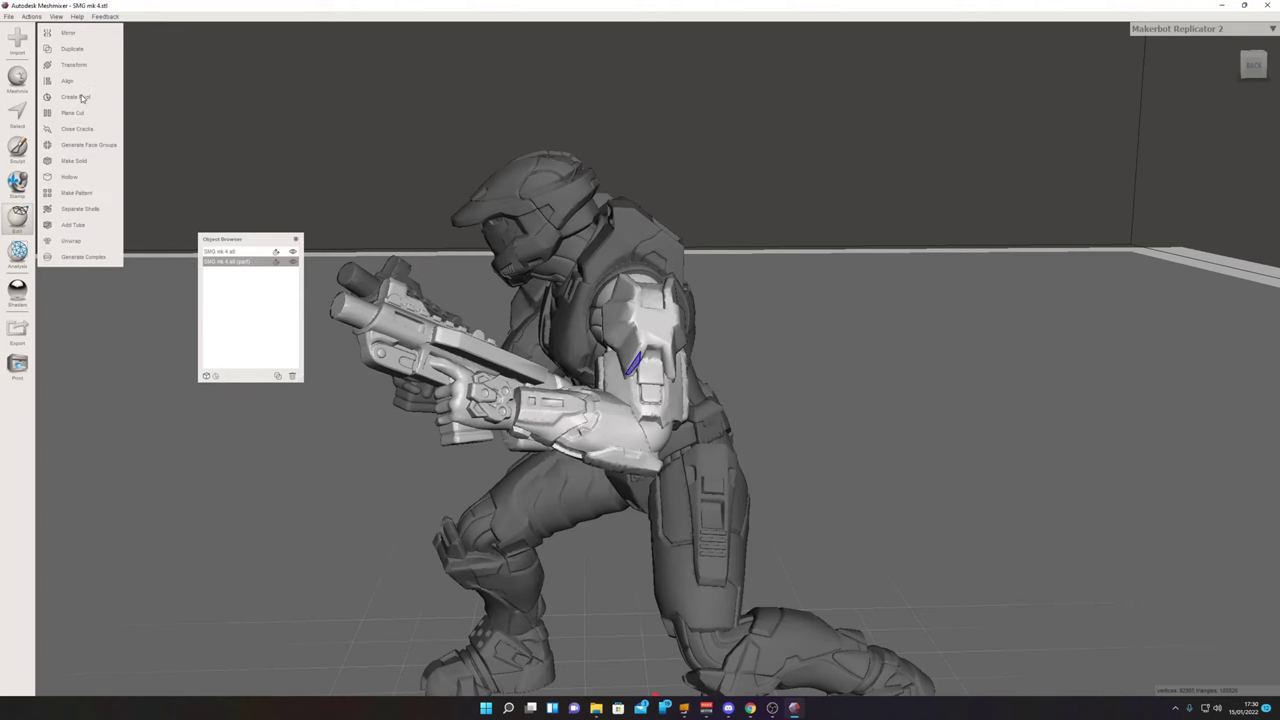
Alternate between the body and combined arm objects and check the split around the left shoulder from several angles.
left_click(251, 253)
left_click(237, 263)
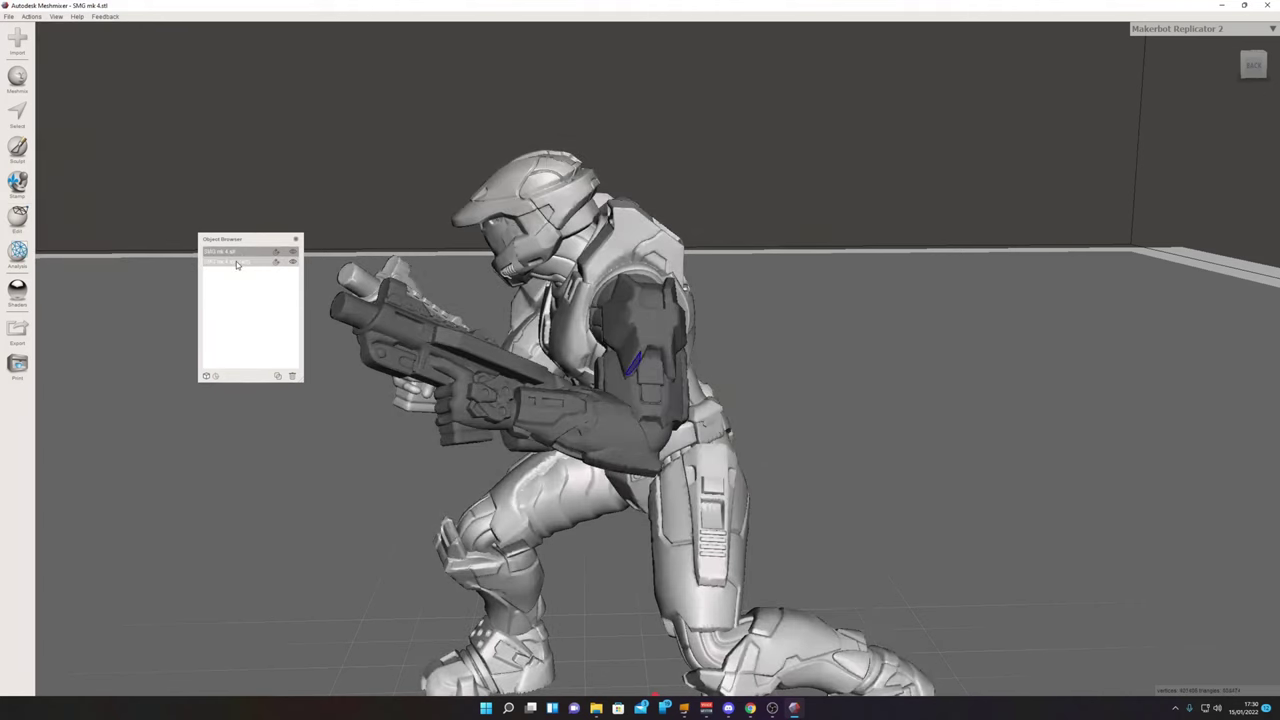
right_click_drag(622, 357, 745, 380)
left_click(241, 253)
left_click(234, 263)
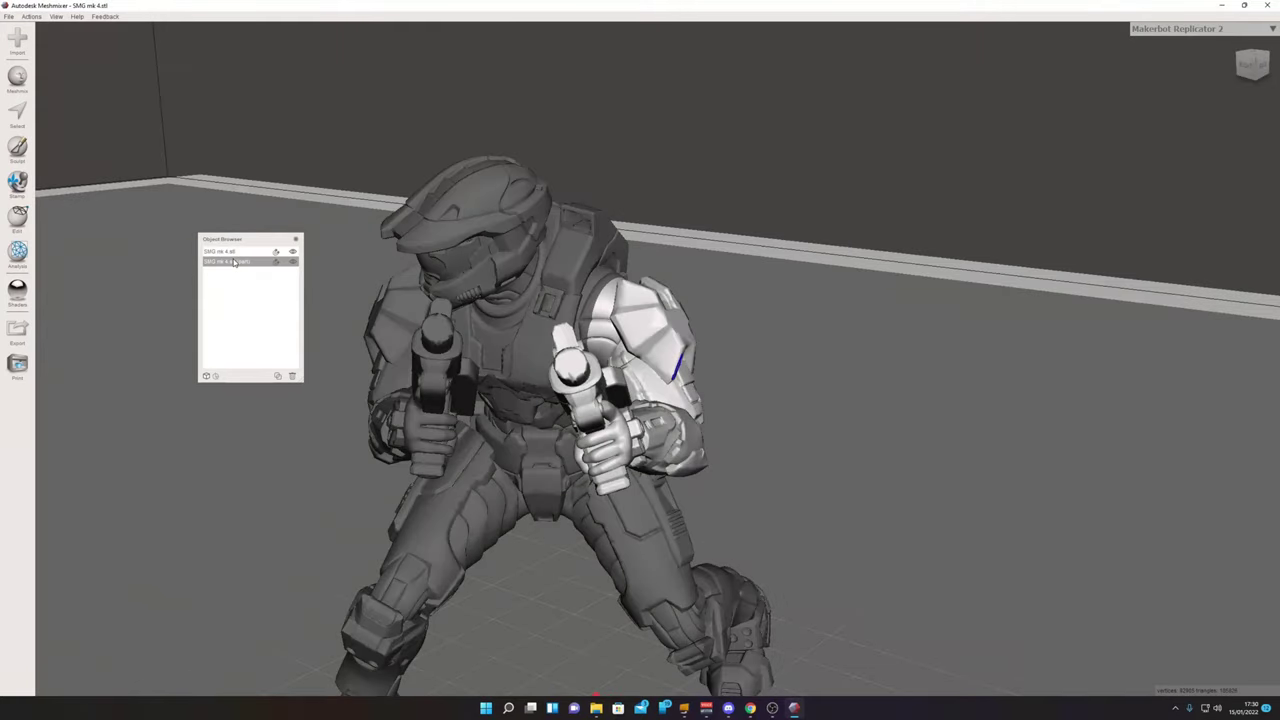
right_click_drag(775, 300, 740, 315)
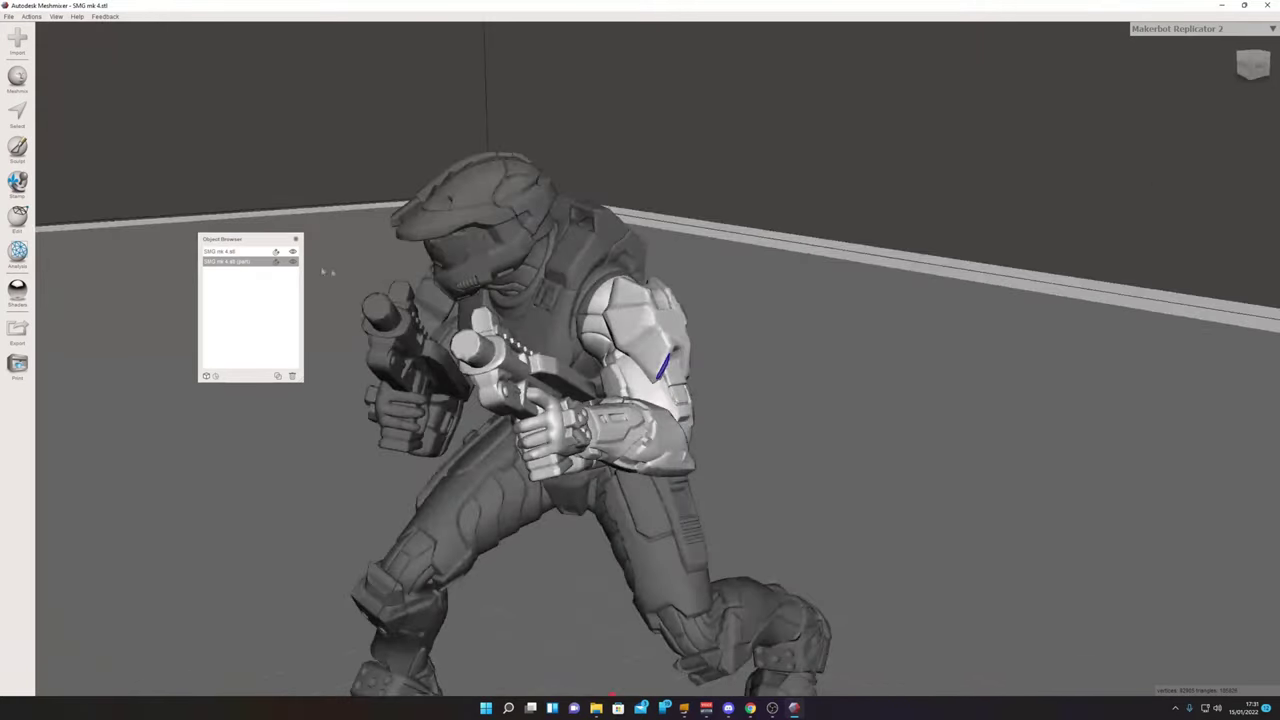
left_click(245, 252)
left_click(241, 262)
right_click_drag(520, 278, 626, 292)
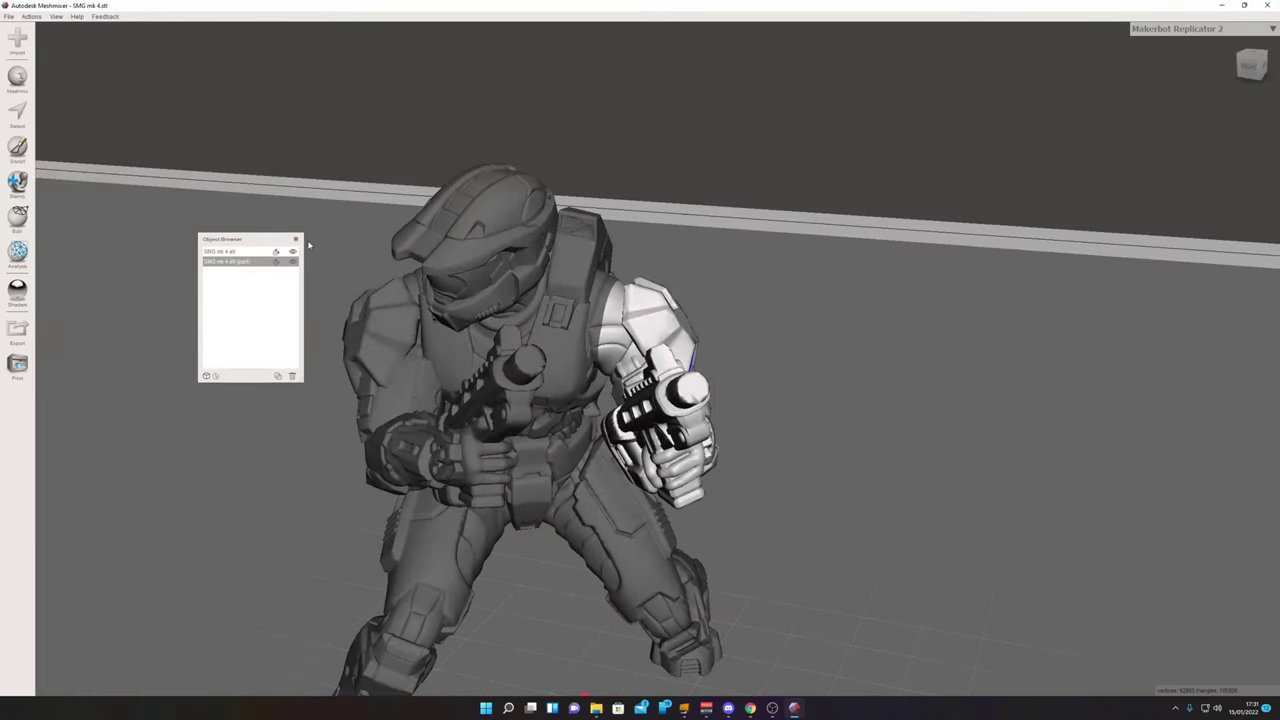
Hide the arm object, make the body active and examine the cut face on its left shoulder.
right_click_drag(691, 283, 345, 256)
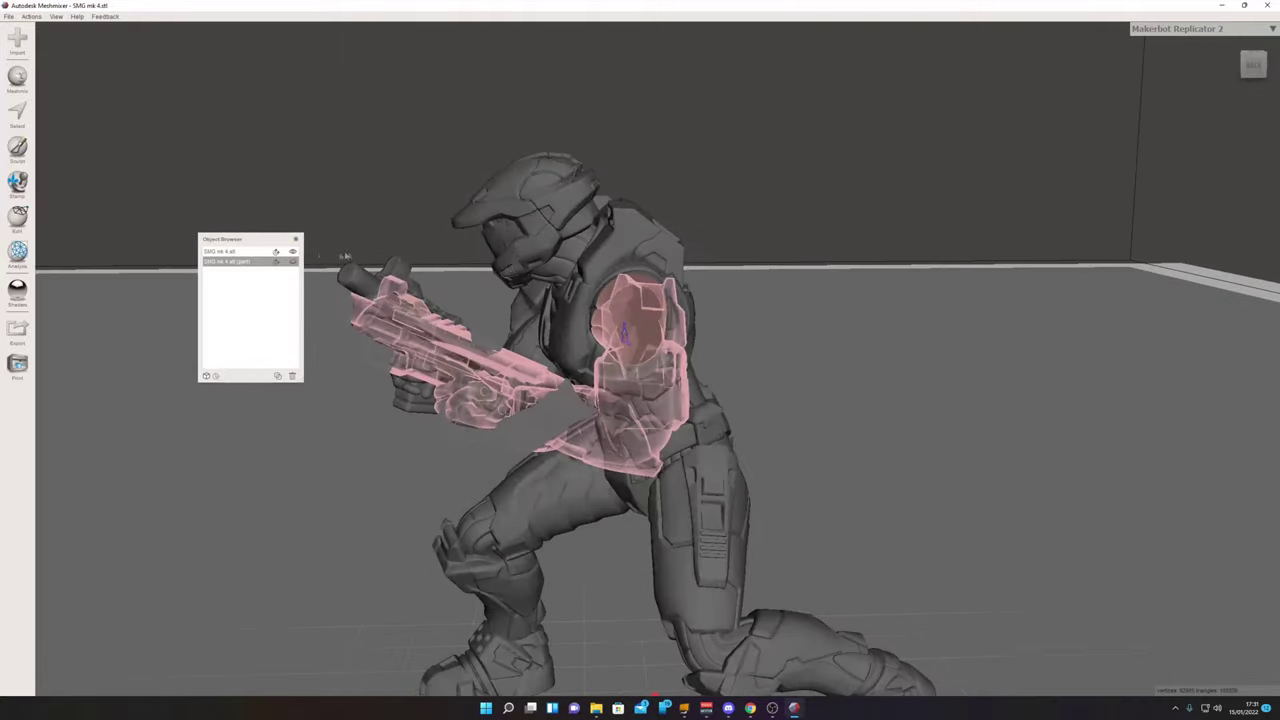
left_click(245, 252)
right_click_drag(771, 260, 858, 260)
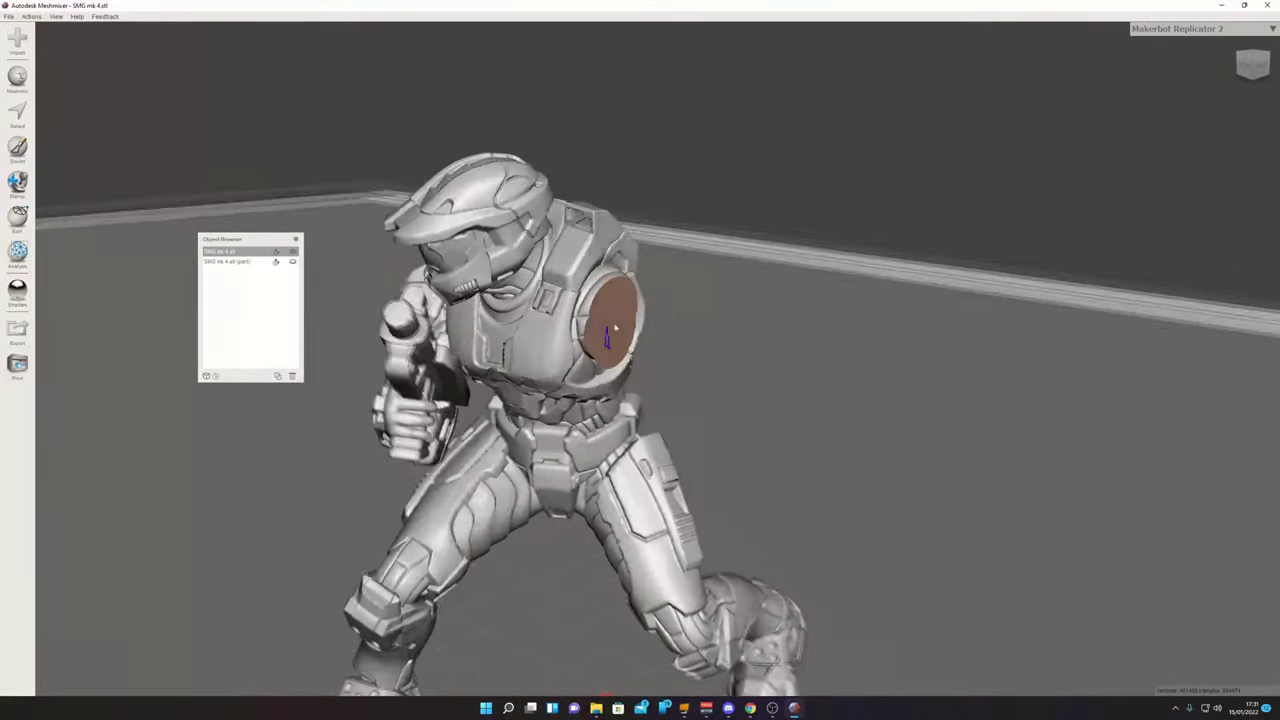
right_click_drag(614, 328, 606, 326)
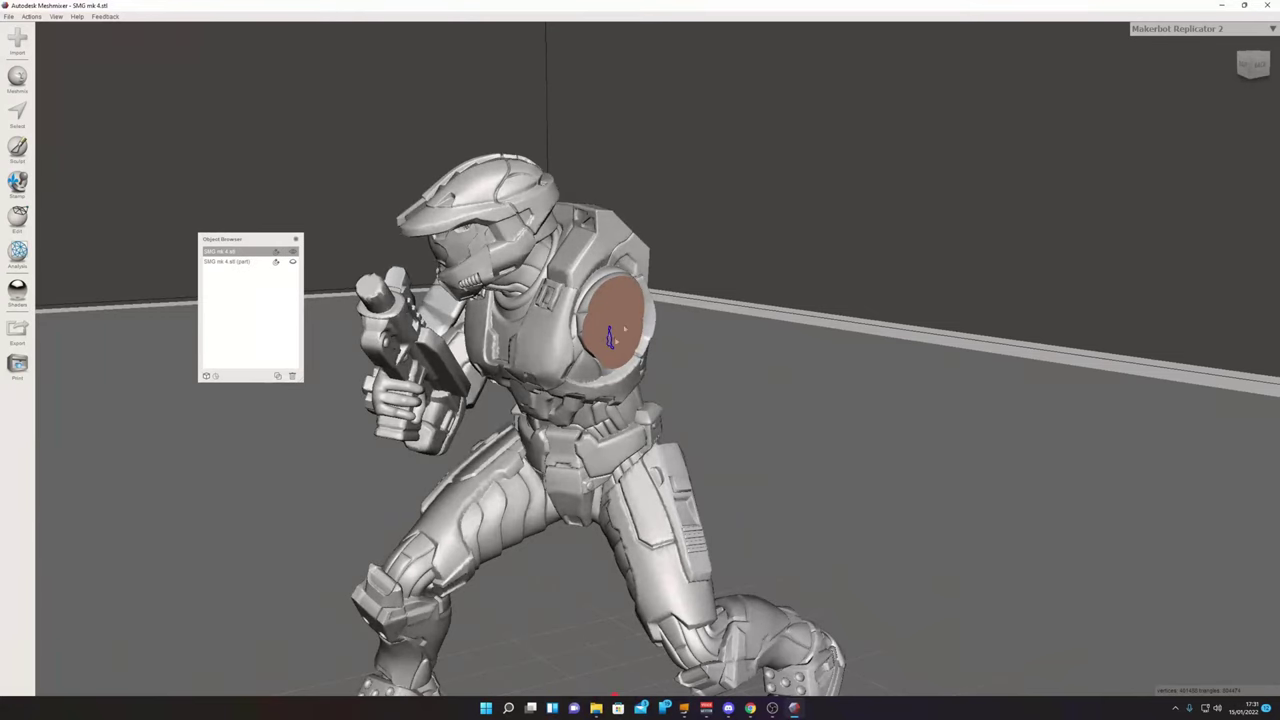
right_click_drag(609, 338, 623, 337)
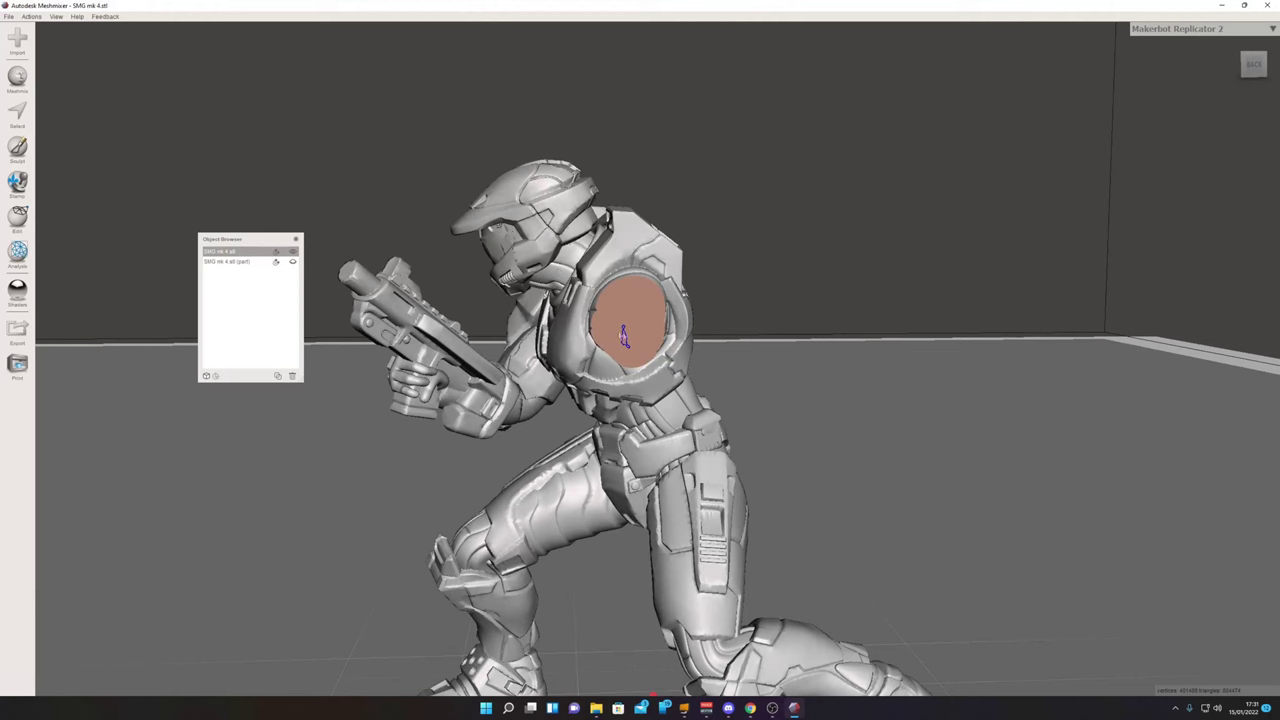
mouse_move(623, 337)
right_mouse_down()
mouse_move(636, 335)
mouse_move(618, 348)
right_mouse_up()
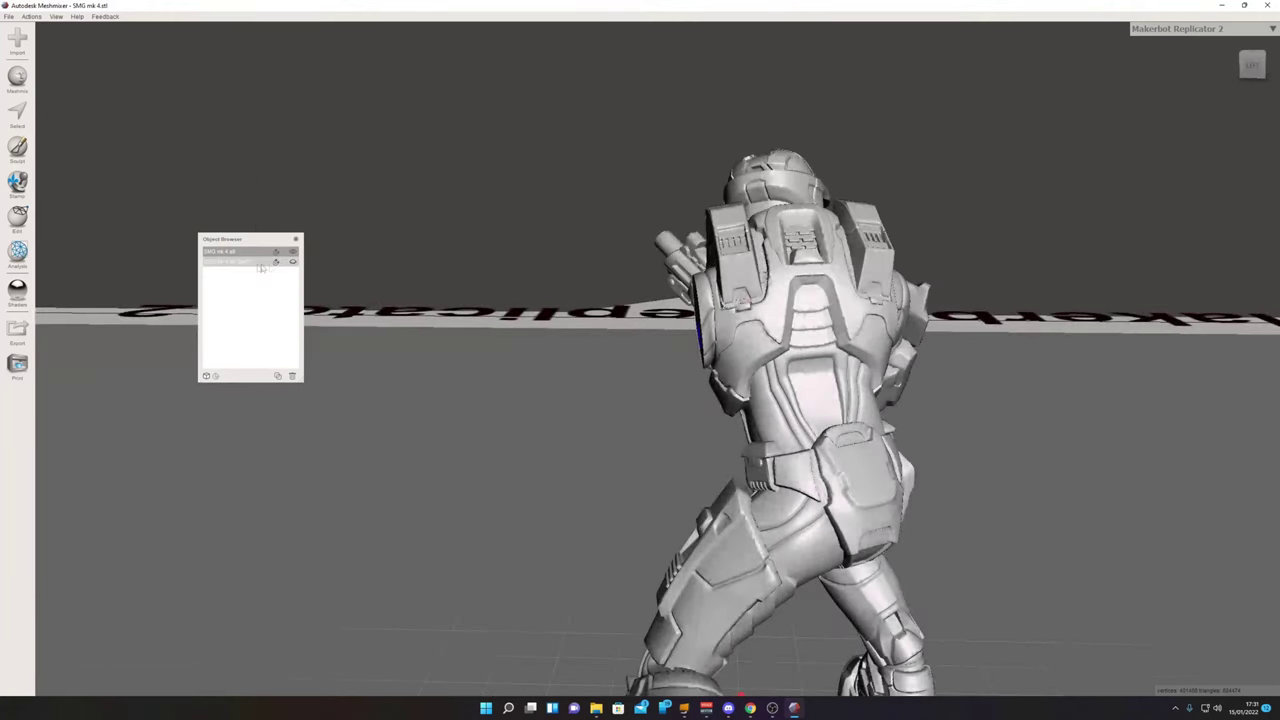
Show the arm object, hide the body, and make the arm active to examine its shoulder cut face.
left_click(294, 263)
left_click(293, 262)
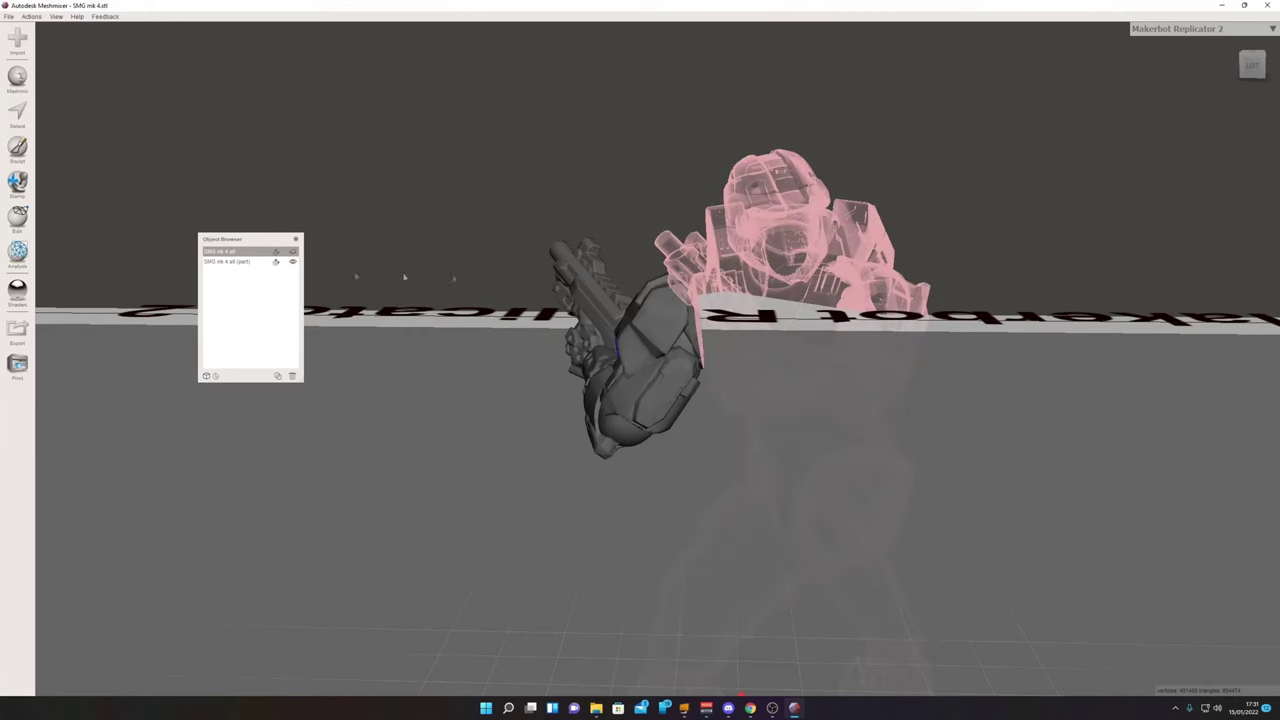
right_click_drag(400, 277, 642, 316)
left_click(229, 261)
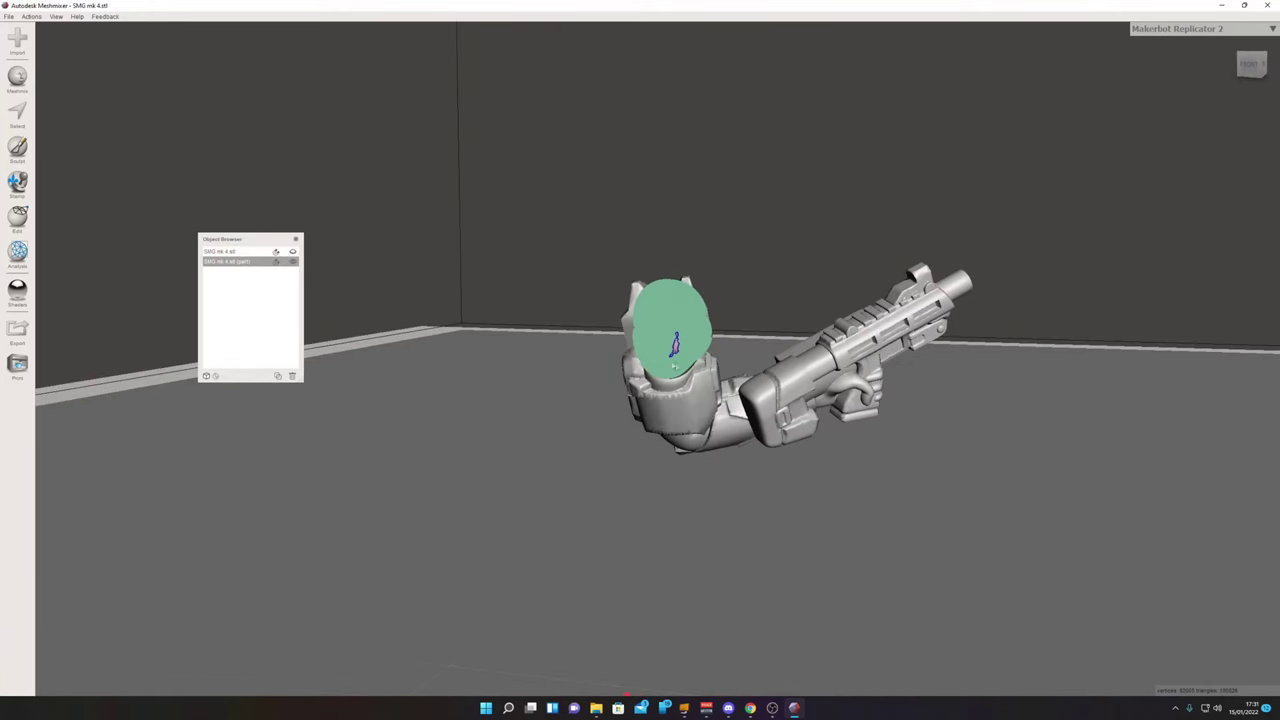
right_click_drag(662, 333, 427, 287)
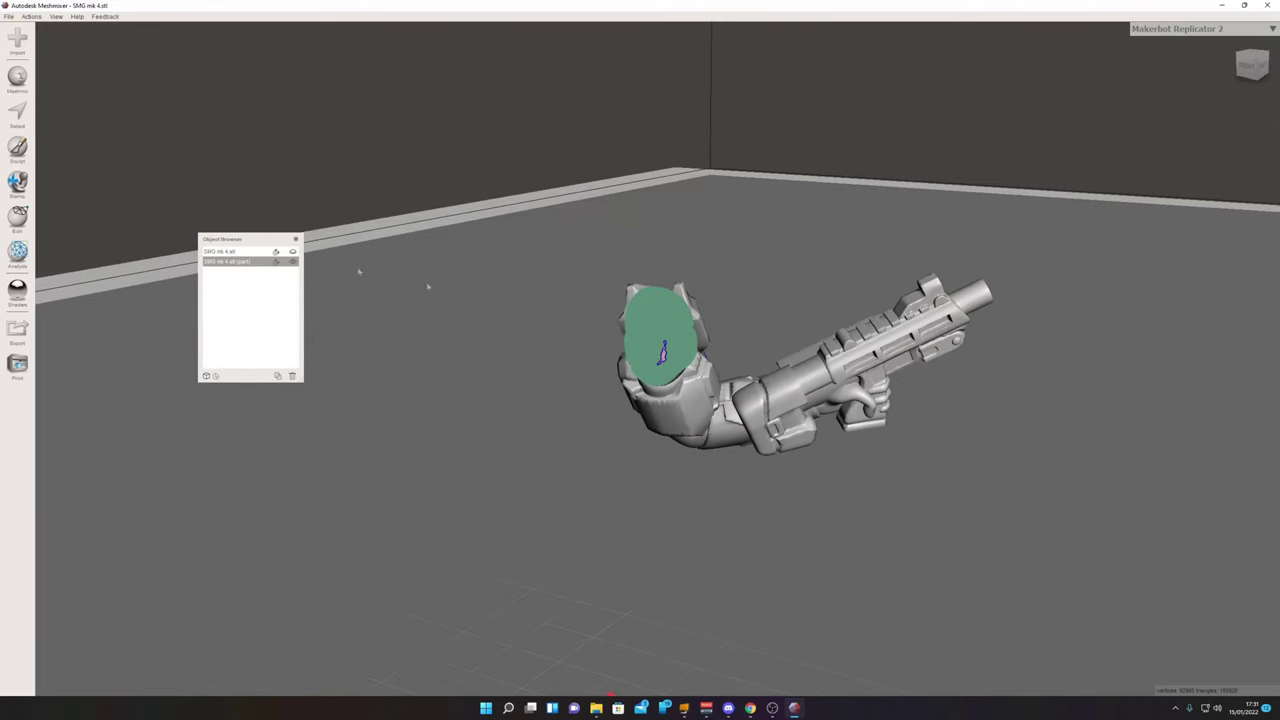
Run the Inspector on the arm object, auto-repair all defects with Flat Fill, and check the repaired upper arm up close.
left_click(13, 260)
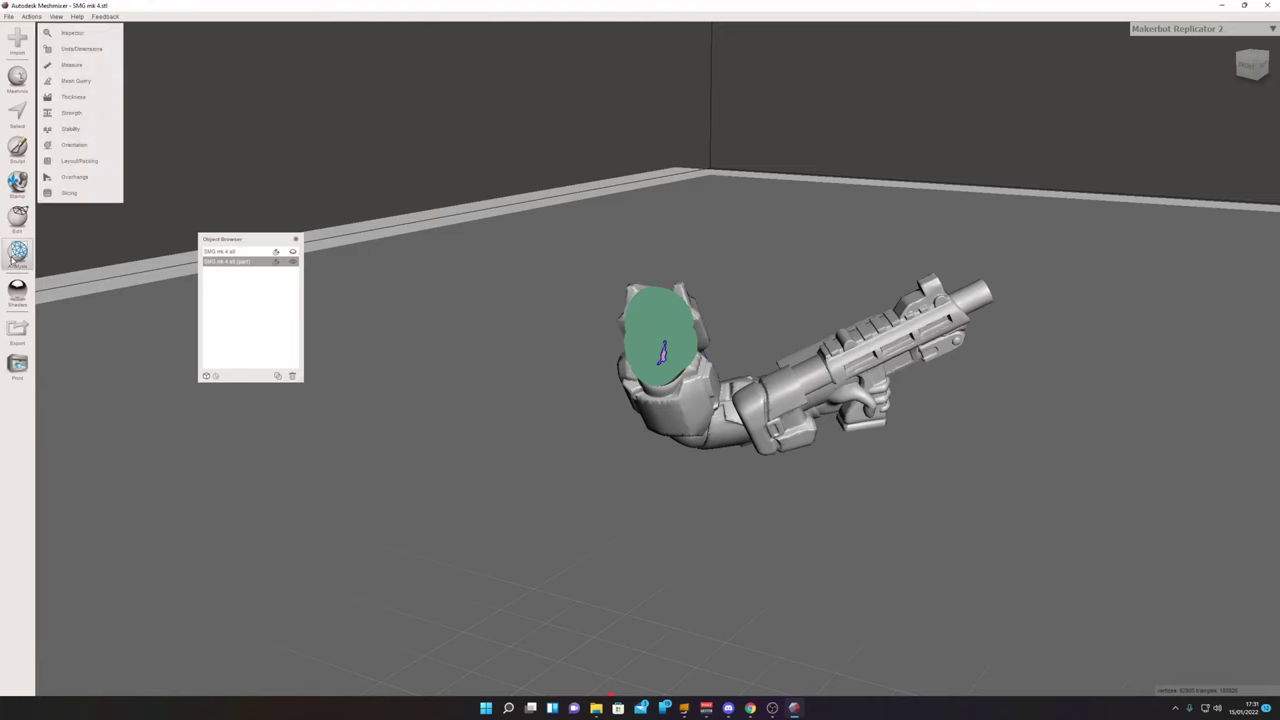
left_click(70, 32)
right_click_drag(494, 255, 300, 255)
right_click_drag(590, 405, 217, 145)
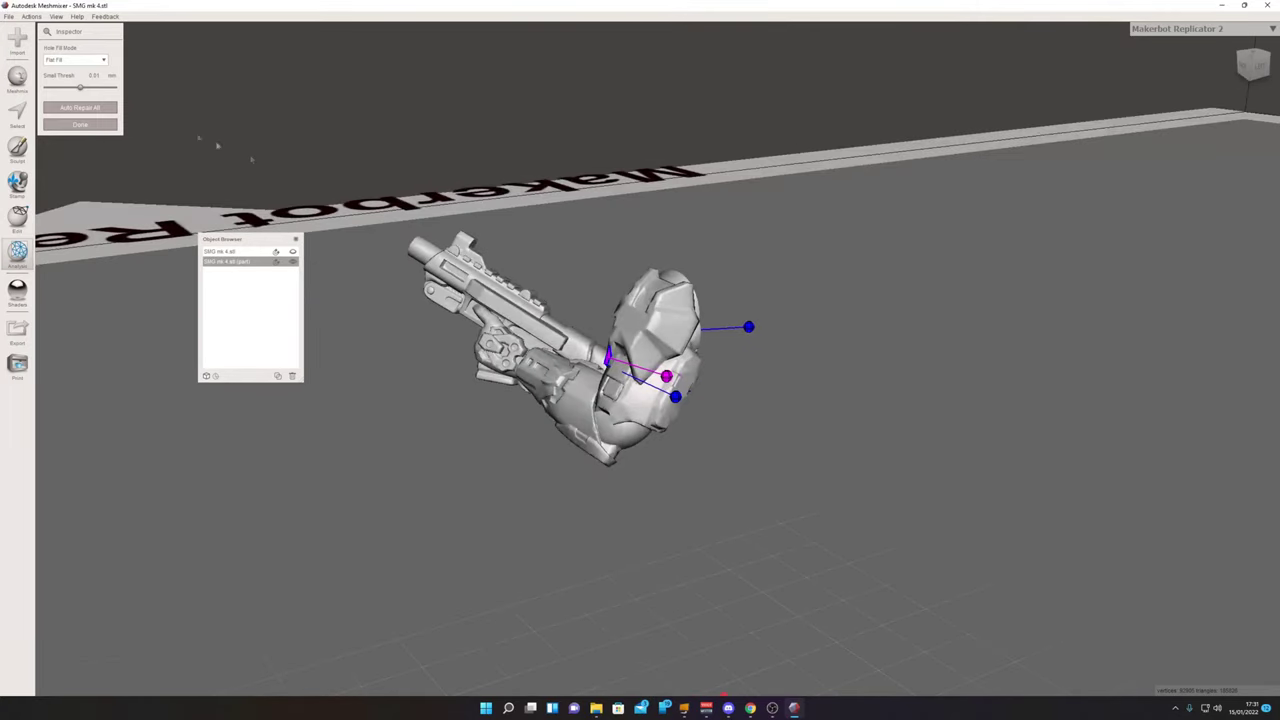
left_click(80, 107)
right_click_drag(780, 309, 723, 294)
scroll(723, 294, "up", 10)
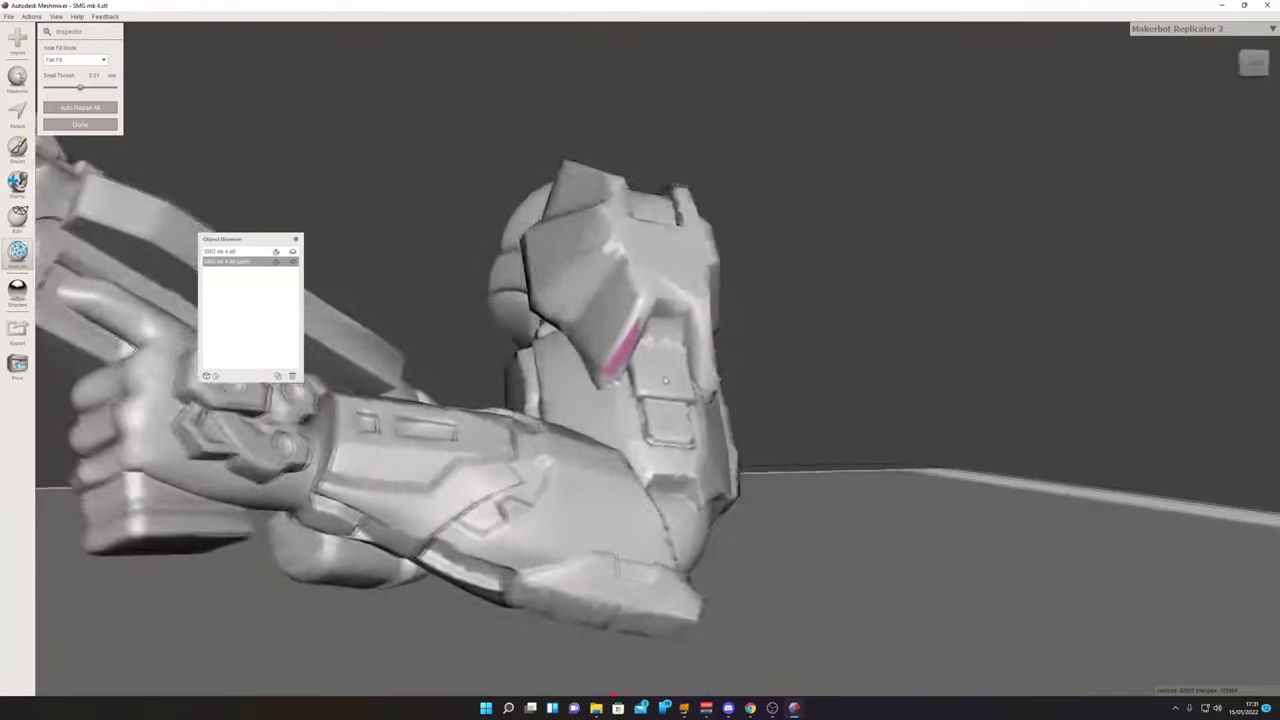
right_click_drag(666, 380, 787, 338)
right_click_drag(972, 332, 788, 334)
scroll(740, 320, "down", 5)
Show only the body object, make it active, and auto-repair all its defects in the Inspector with Flat Fill.
left_click(213, 251)
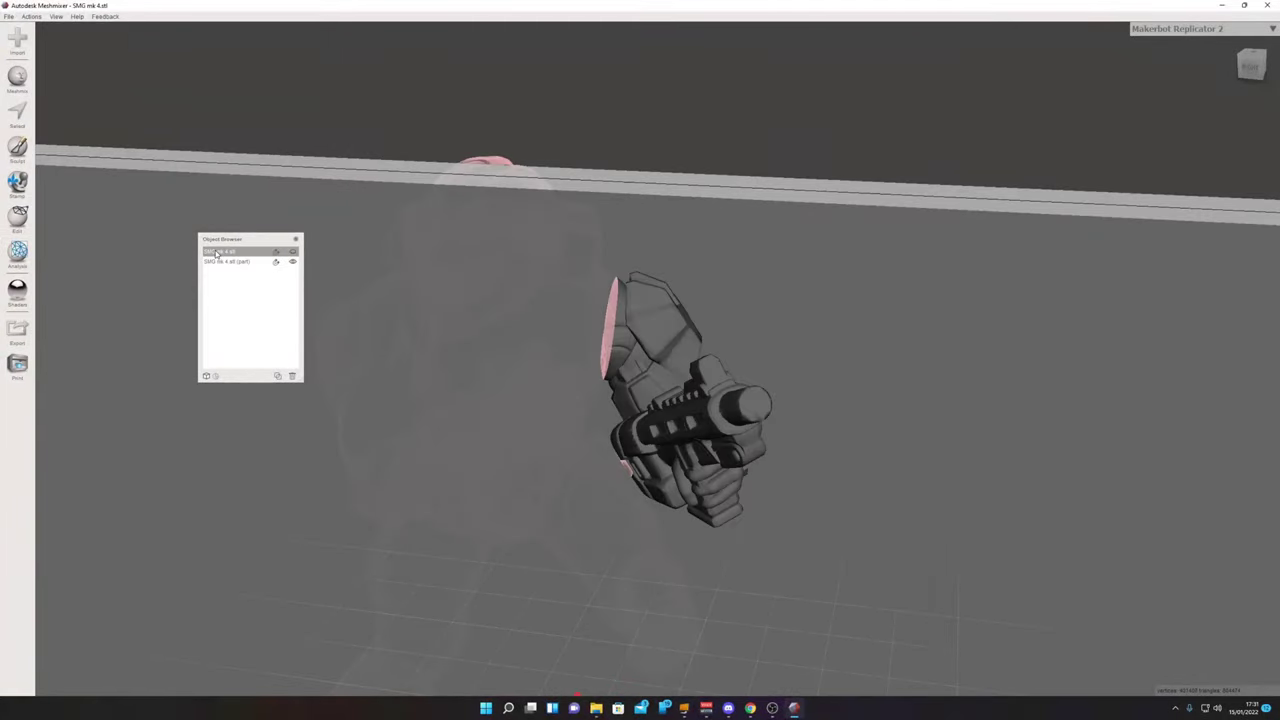
right_click_drag(712, 243, 390, 250)
left_click(293, 262)
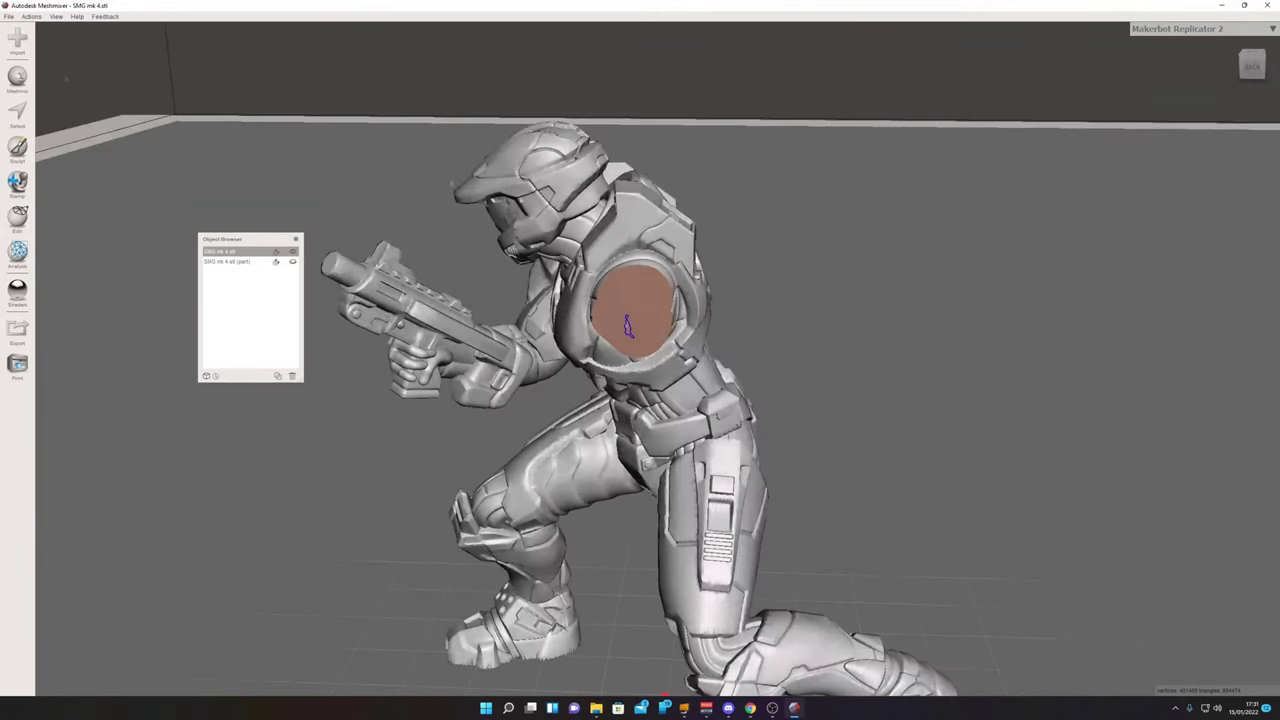
left_click(17, 252)
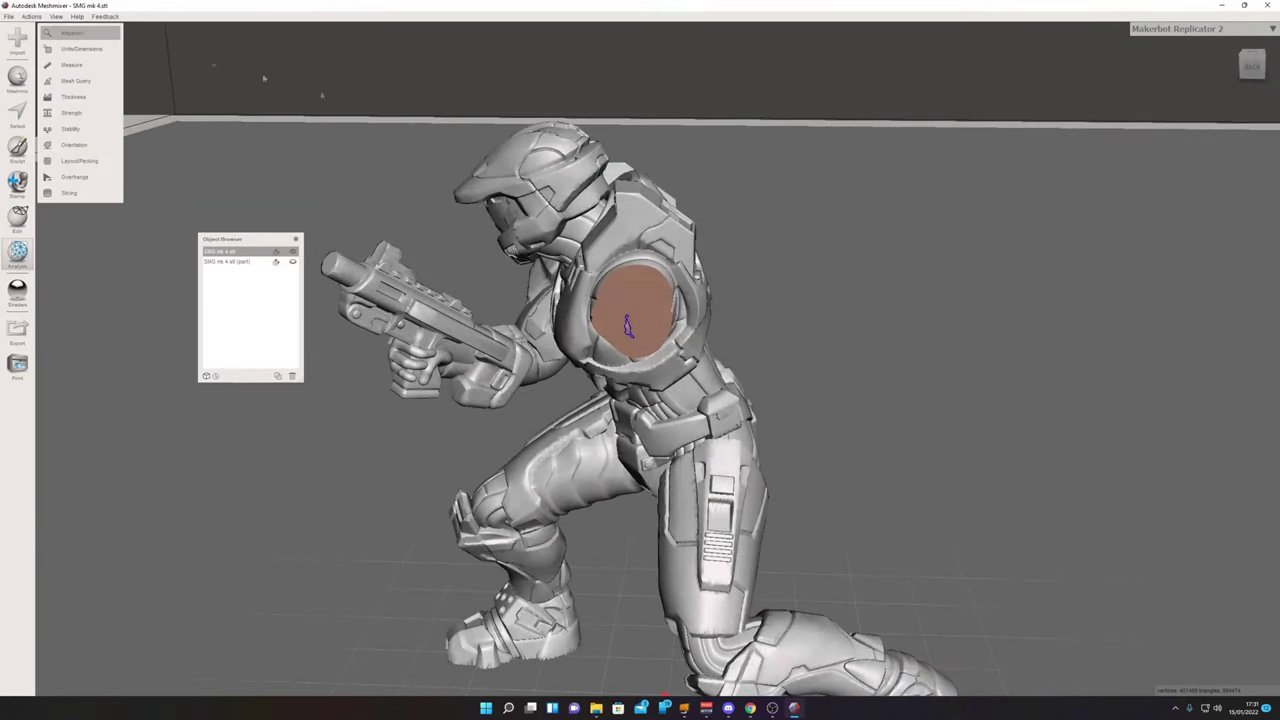
left_click(70, 32)
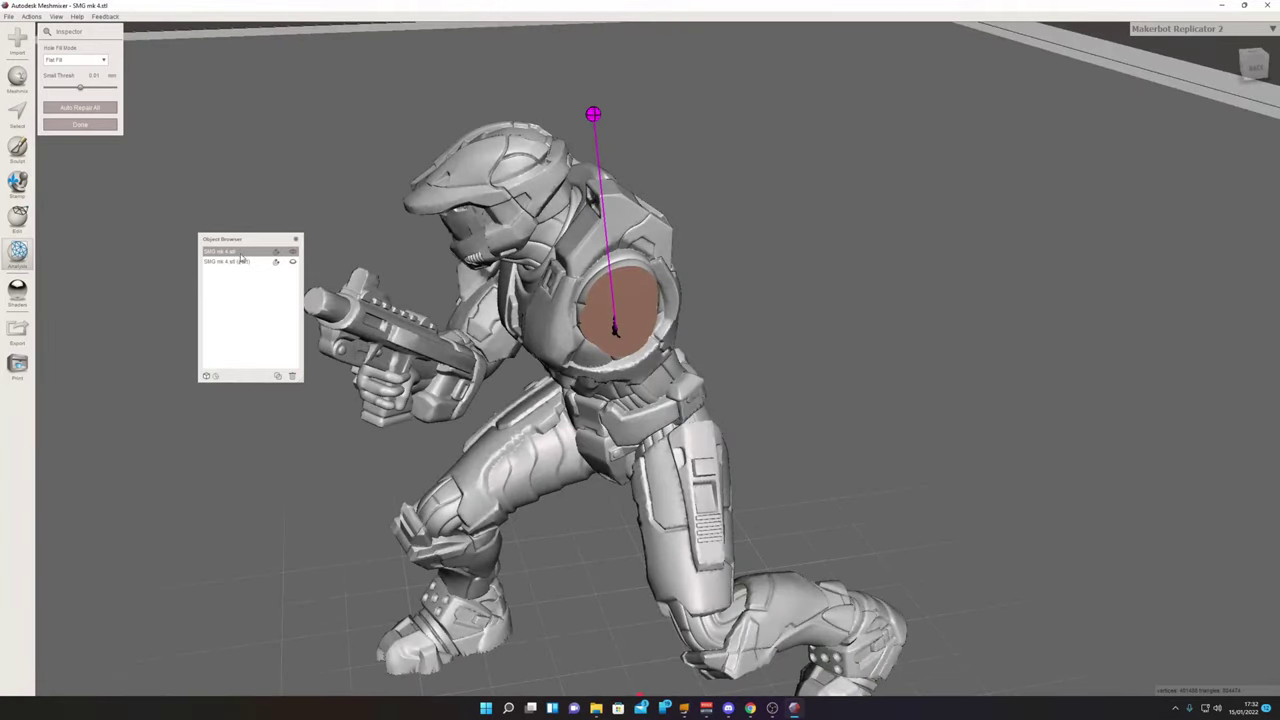
left_click(80, 108)
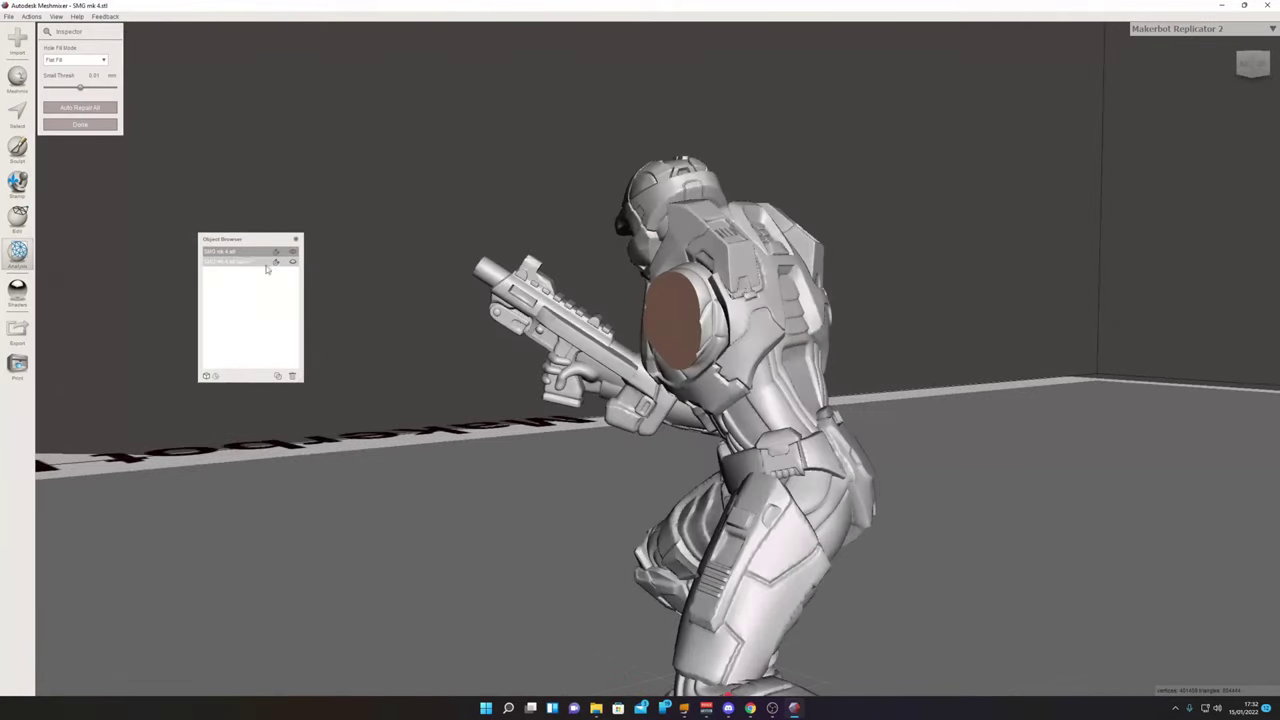
Make the arm object active, show it beside the body, and check the fit around the left shoulder from the front.
left_click(243, 261)
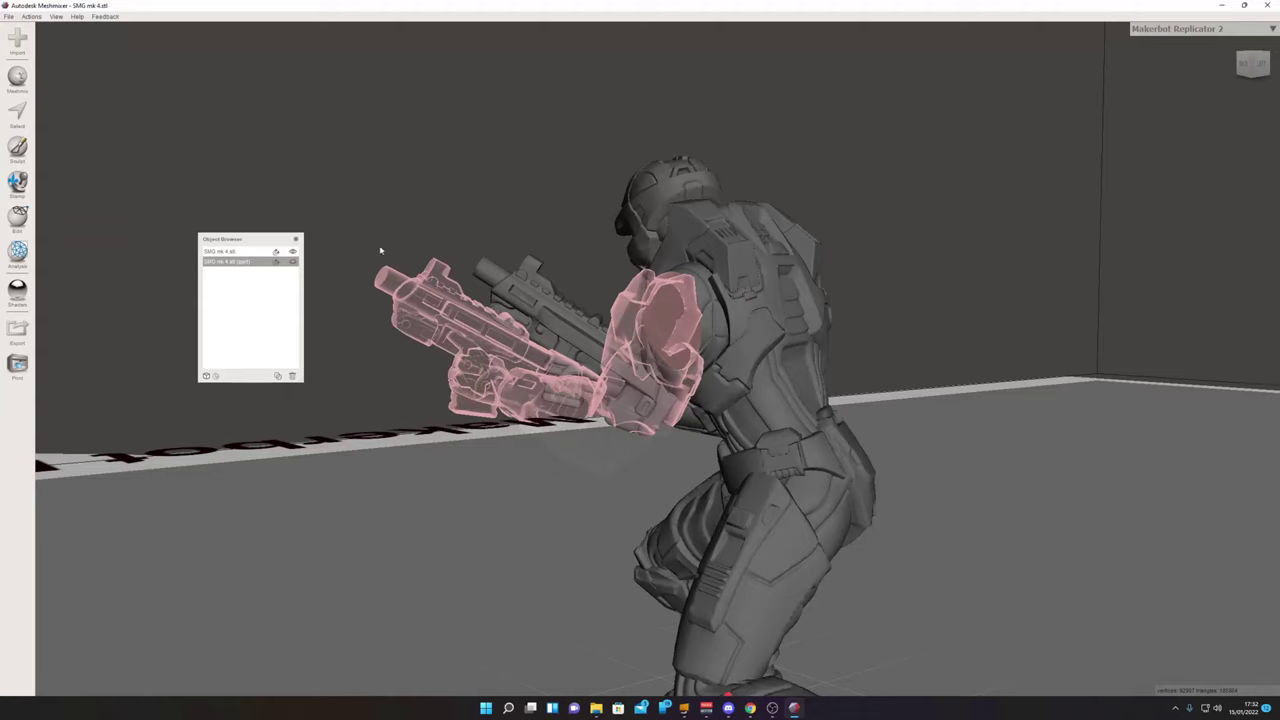
left_click(293, 263)
right_click_drag(364, 269, 601, 416)
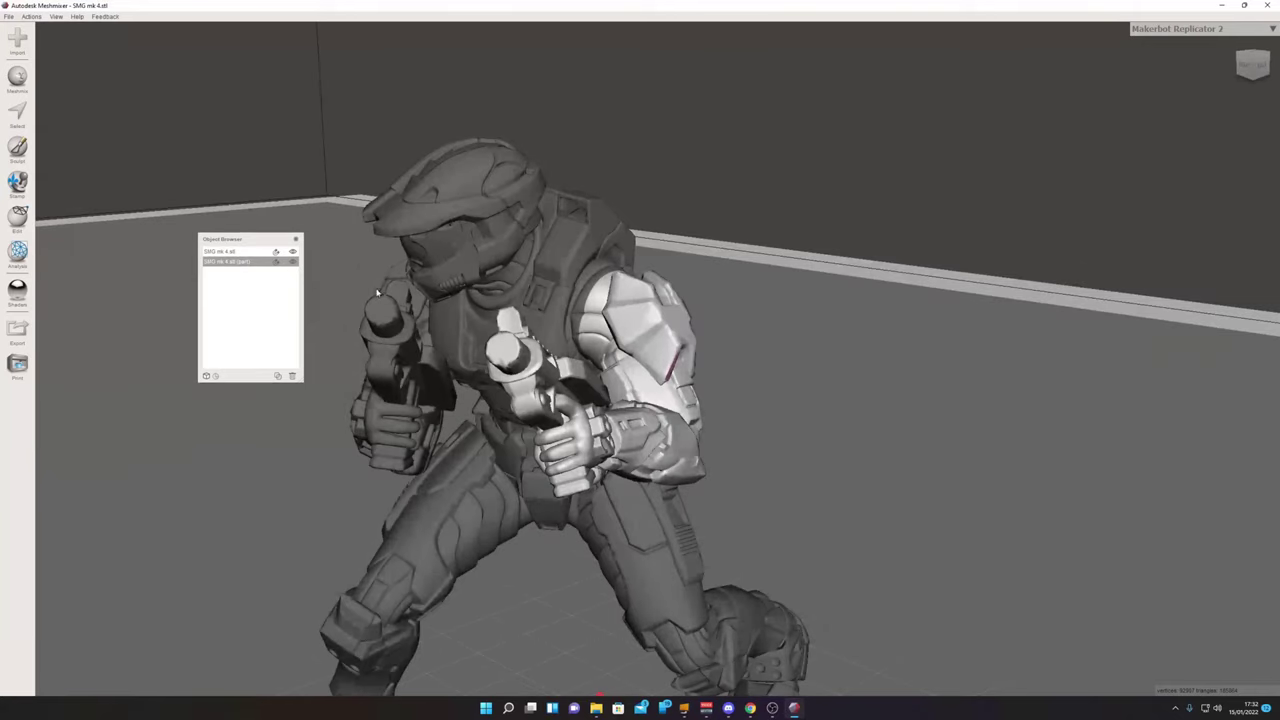
right_click_drag(310, 283, 370, 309)
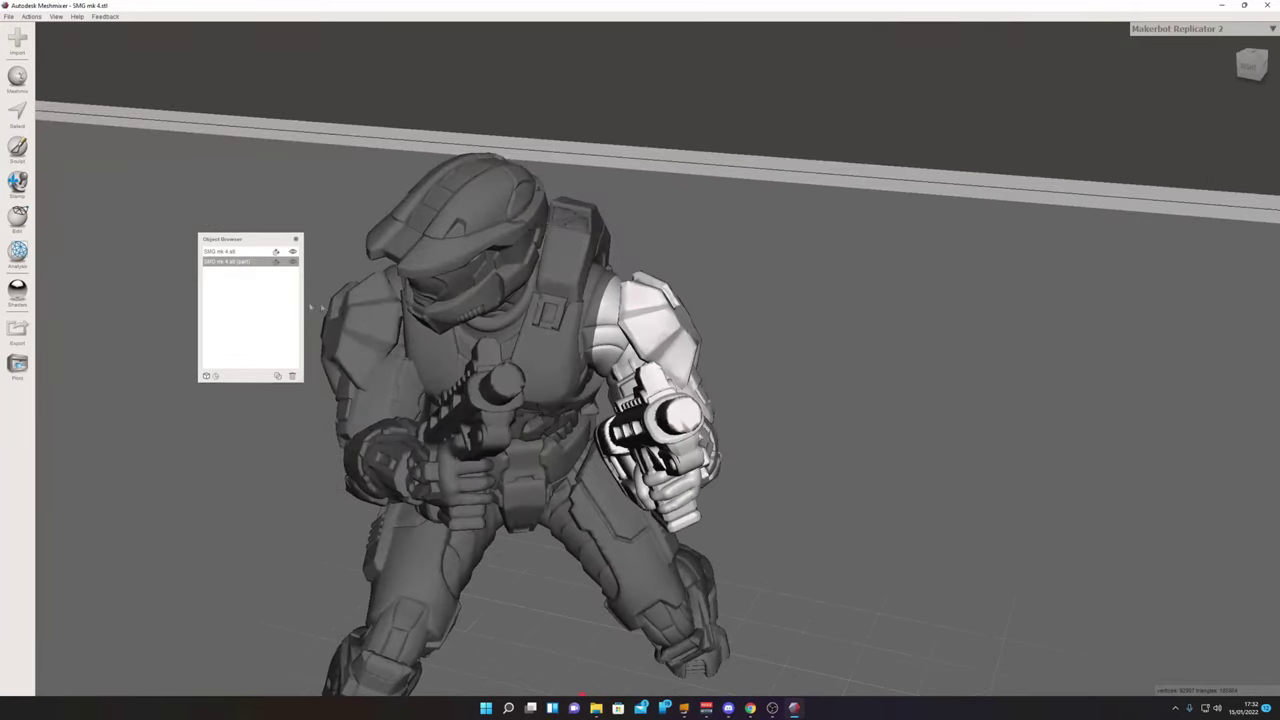
Hide the arm object, make the body active and visible, and face the cut surface on its left shoulder.
left_click(240, 252)
left_click(293, 252)
left_click(293, 262)
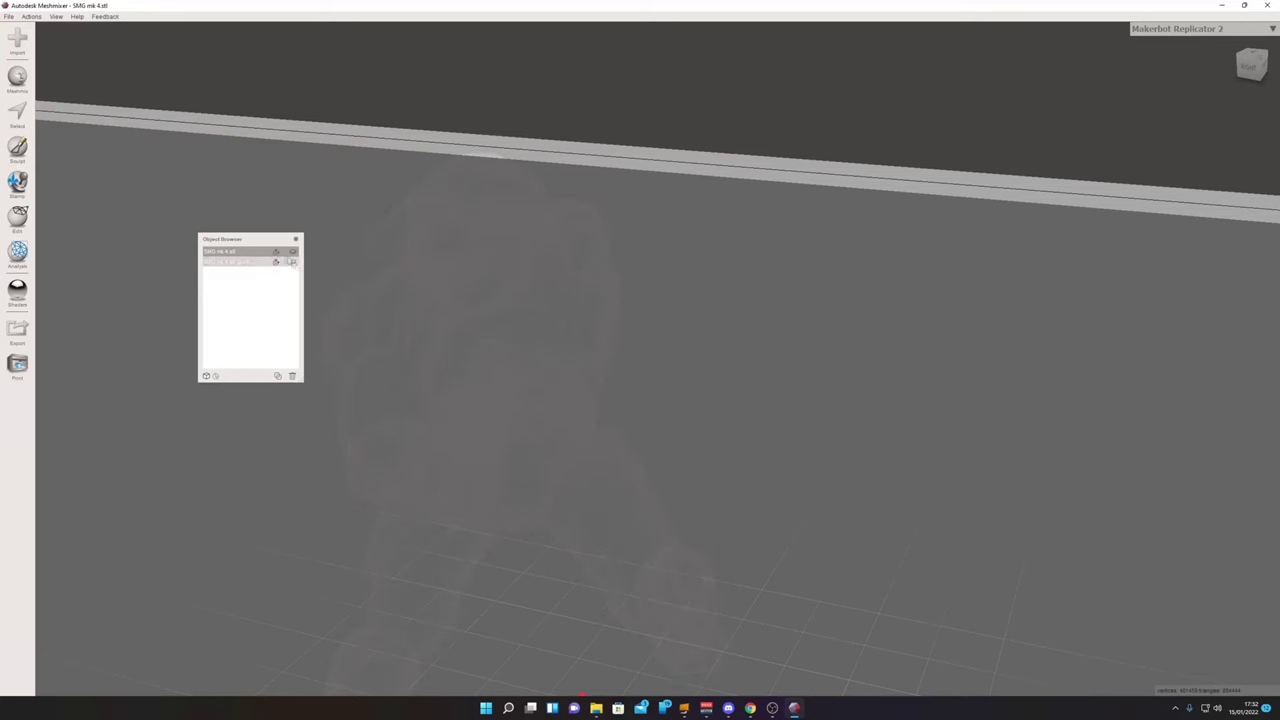
left_click(240, 262)
left_click(230, 252)
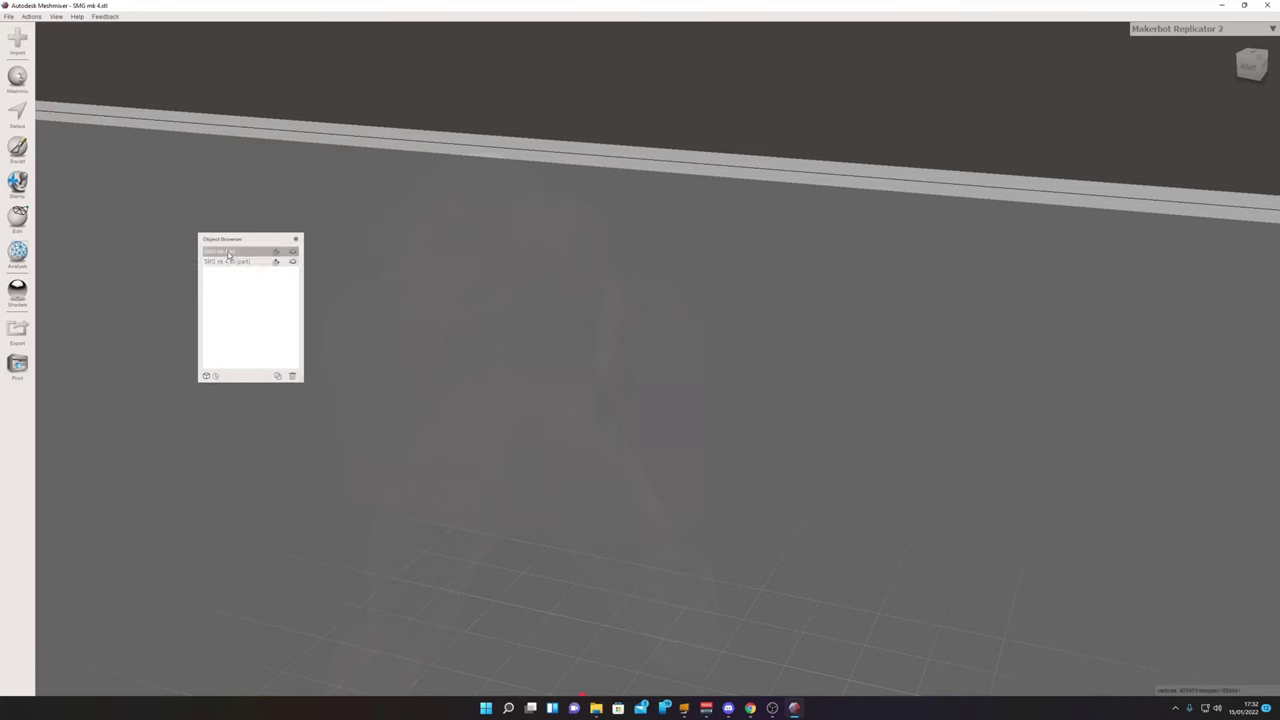
left_click(292, 253)
right_click_drag(960, 290, 774, 263)
middle_click_drag(774, 263, 748, 265)
scroll(748, 265, "up", 1)
right_click_drag(747, 265, 315, 207)
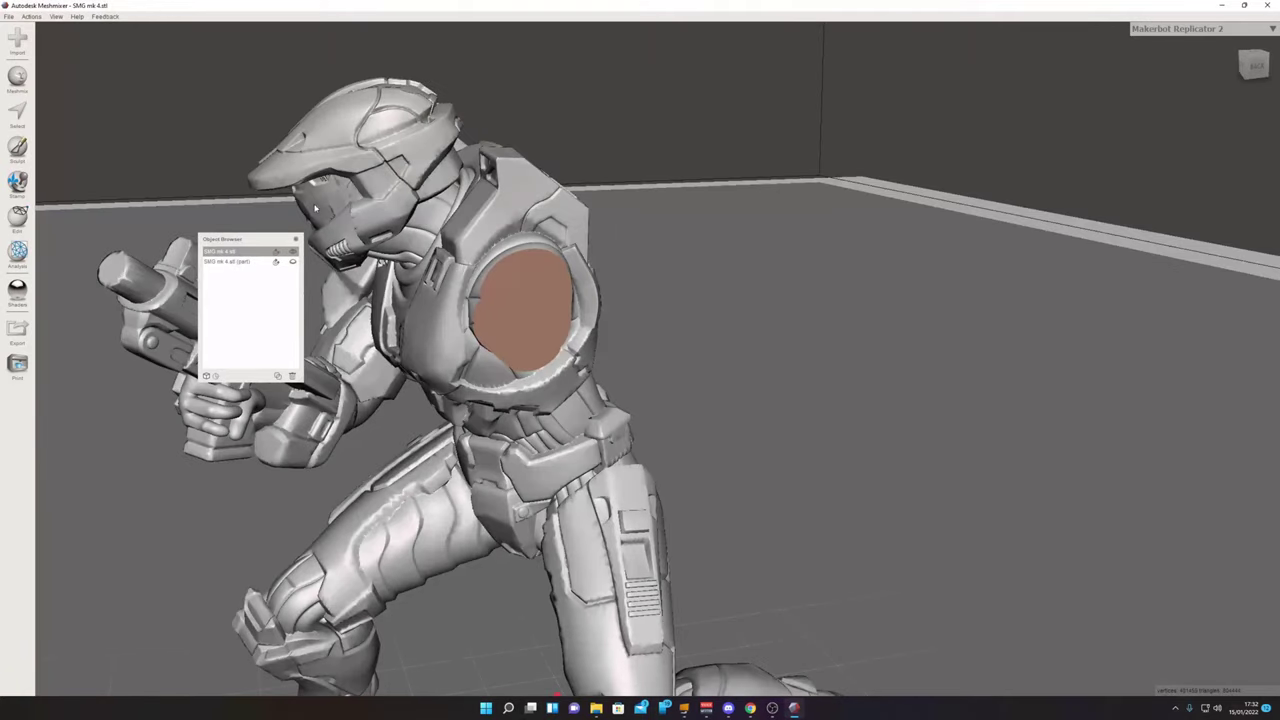
Drop a cylinder primitive with a 0.5 mm dimension on the centre of the body's shoulder cut face as a new object.
left_click(17, 77)
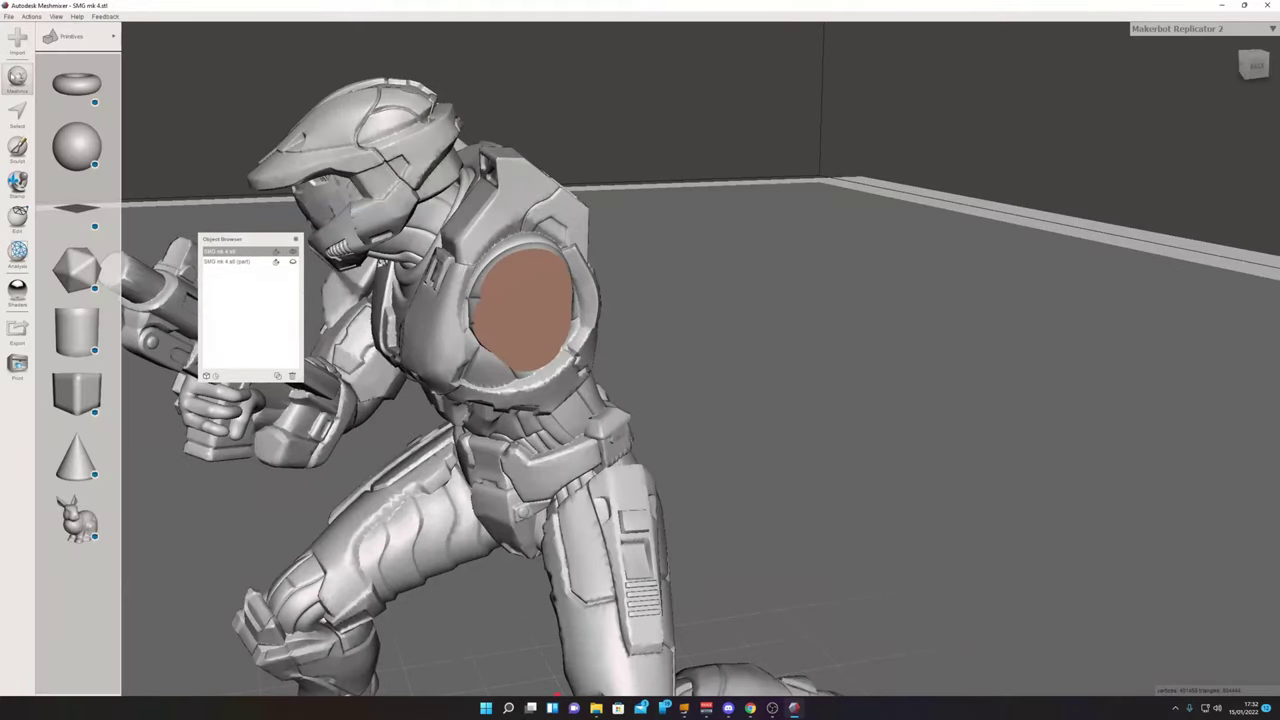
left_click(80, 337)
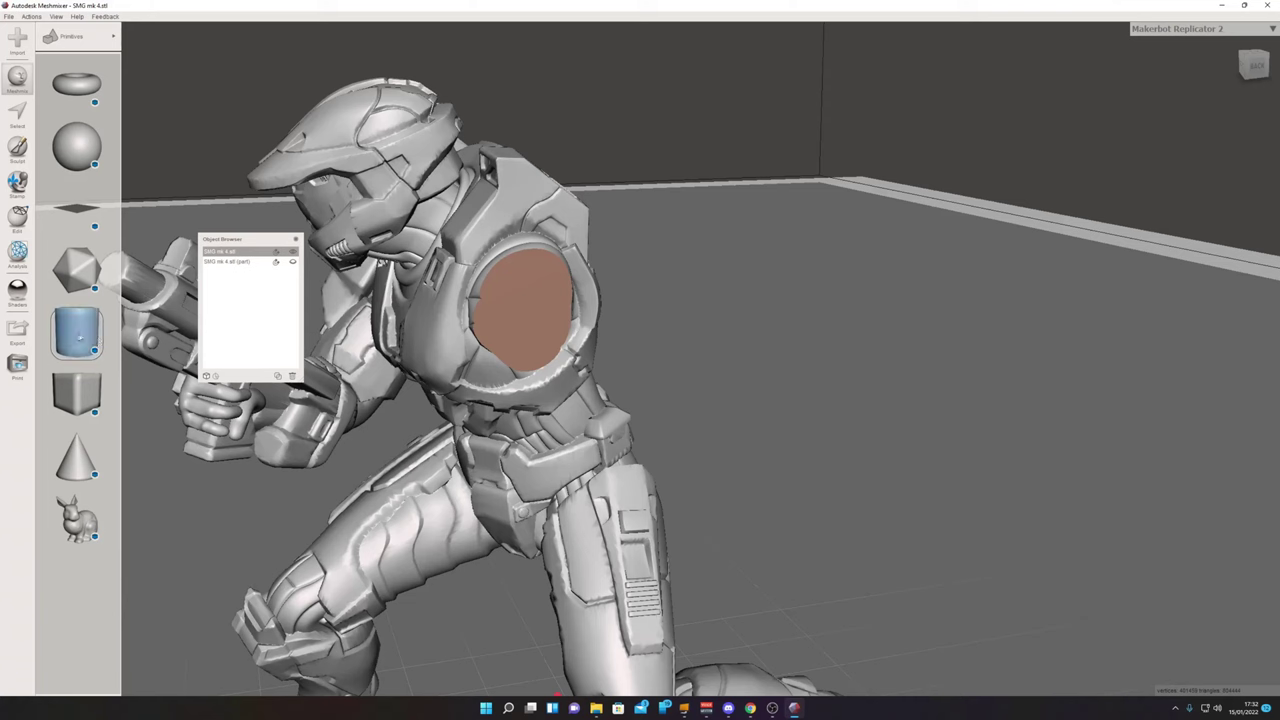
left_click_drag(522, 310, 615, 400)
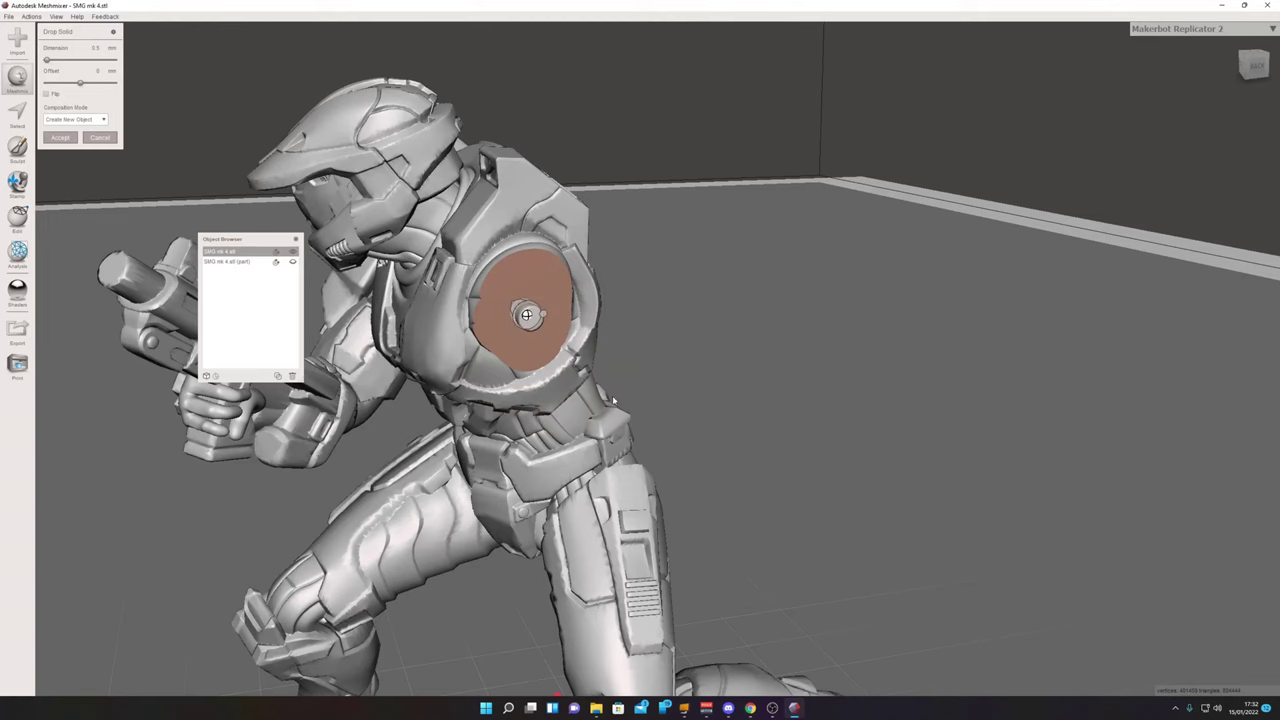
right_click_drag(614, 400, 560, 340)
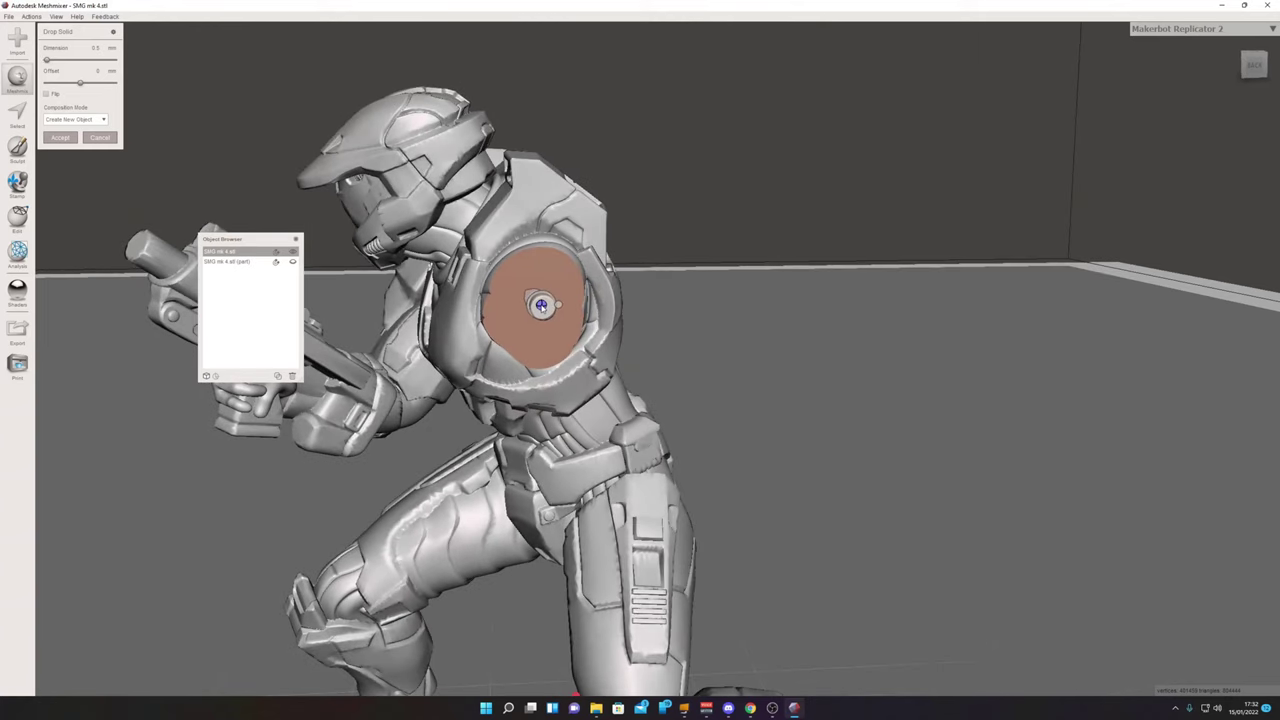
scroll(679, 346, "up", 3)
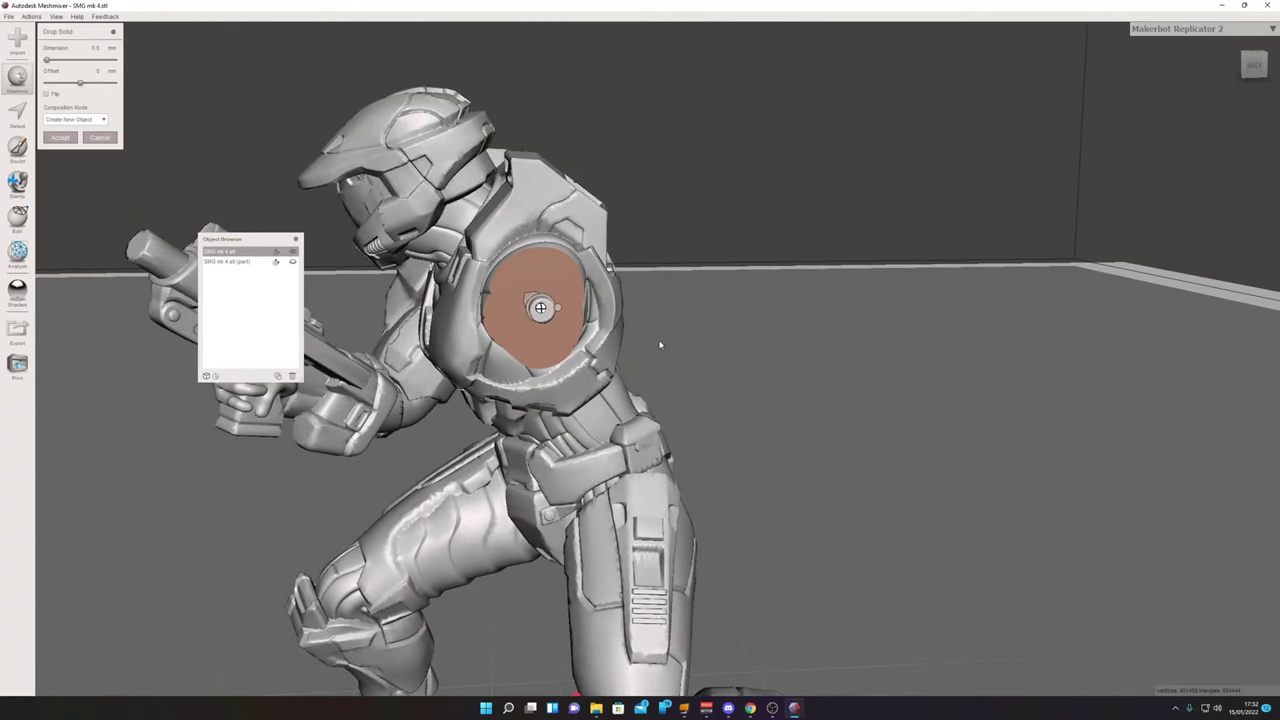
middle_click_drag(529, 259, 639, 315)
left_click(96, 120)
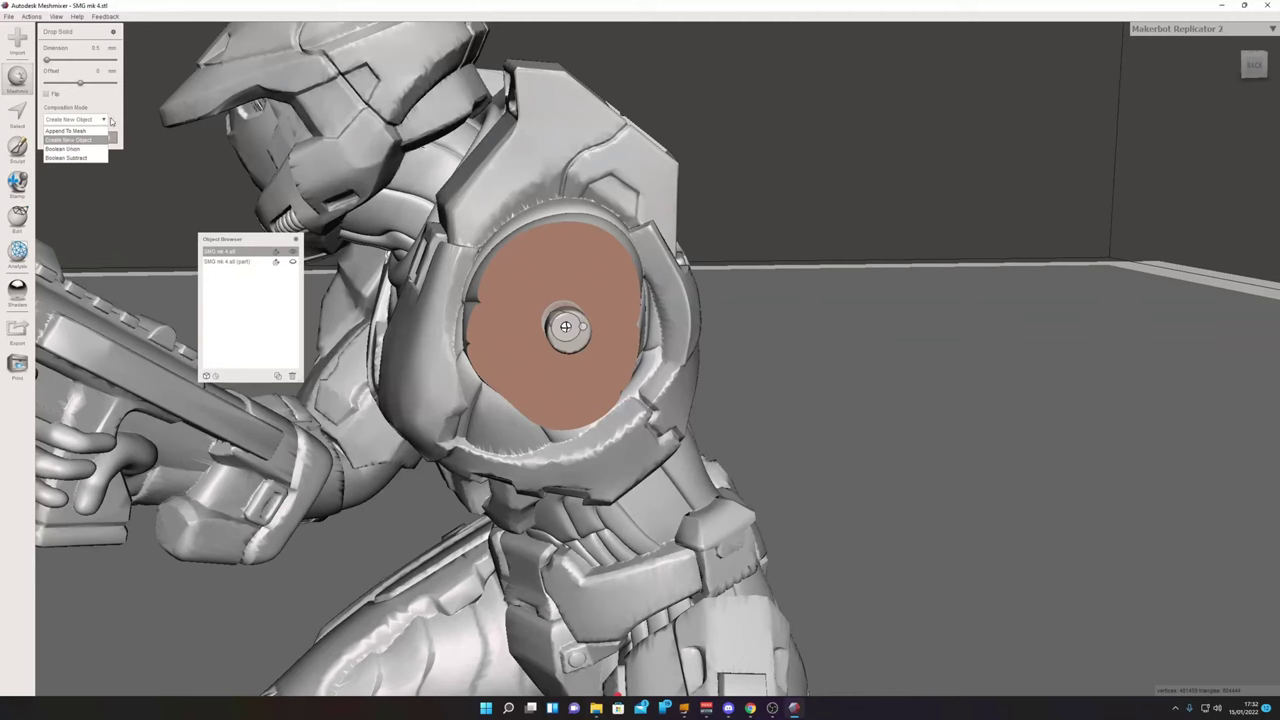
left_click(113, 123)
left_click(62, 137)
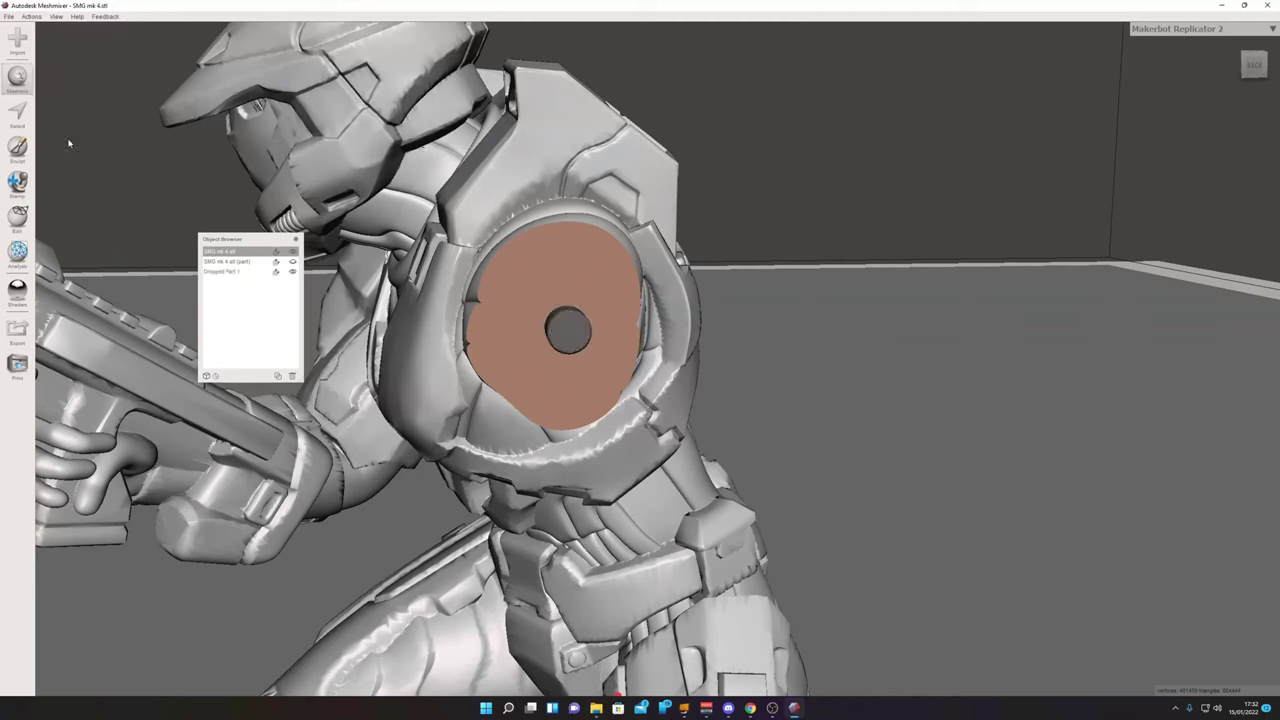
Duplicate the dropped cylinder, hide the copy, and make the original cylinder active.
left_click(221, 273)
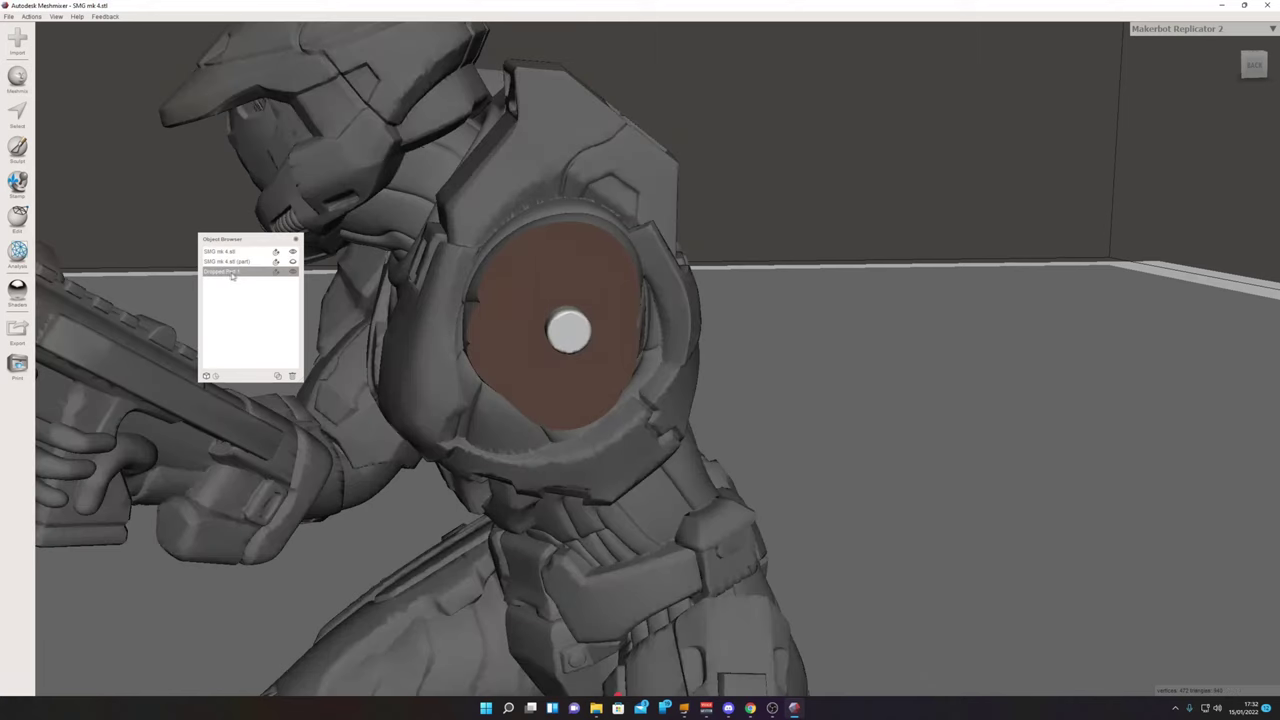
left_click(17, 217)
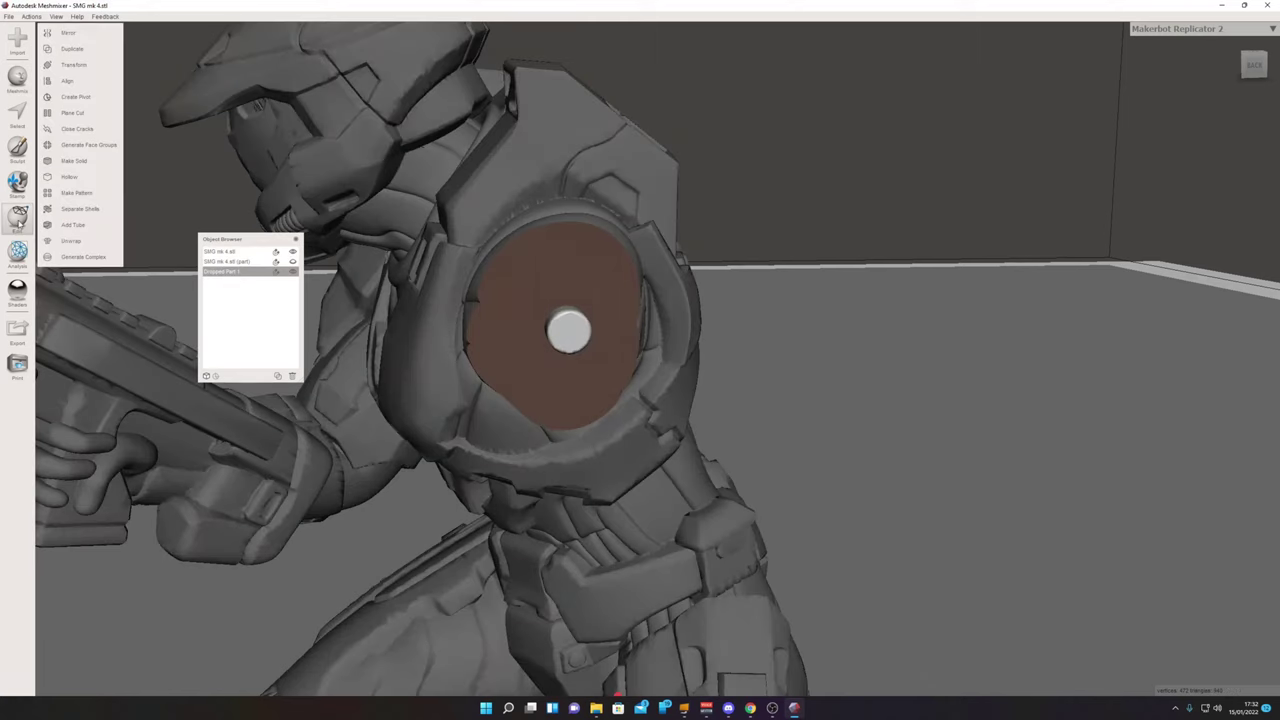
left_click(67, 58)
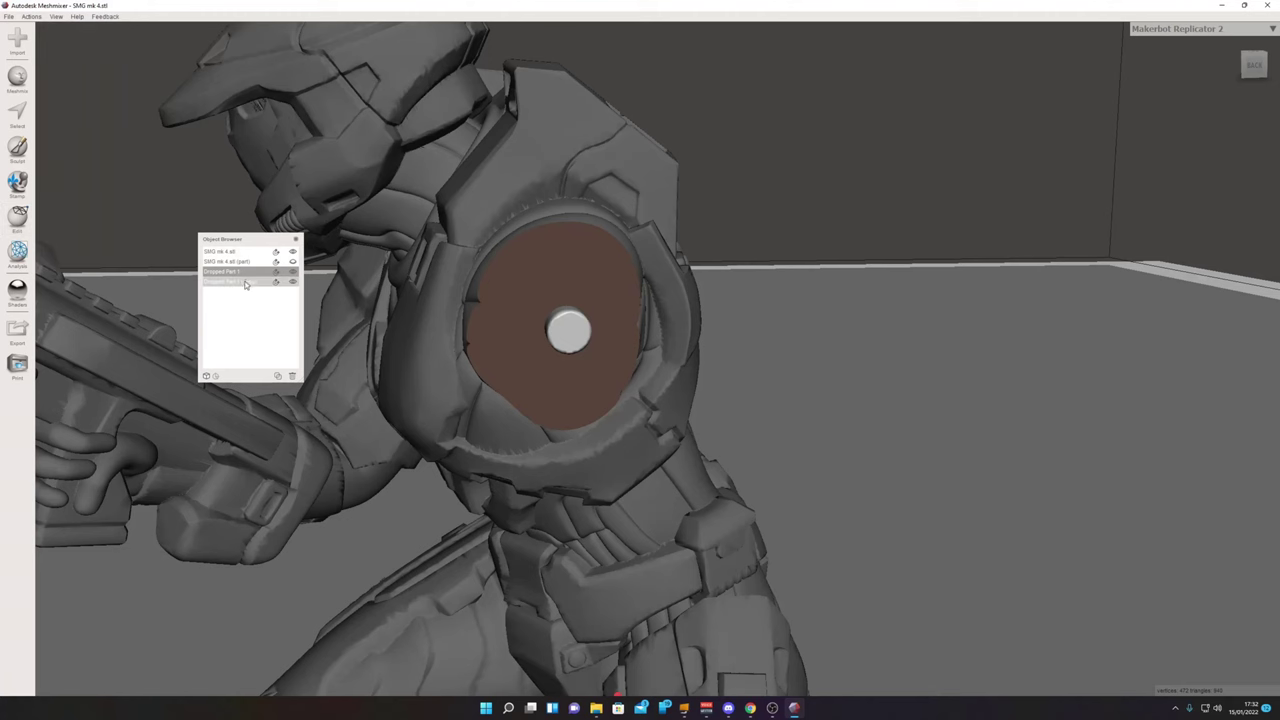
left_click(293, 283)
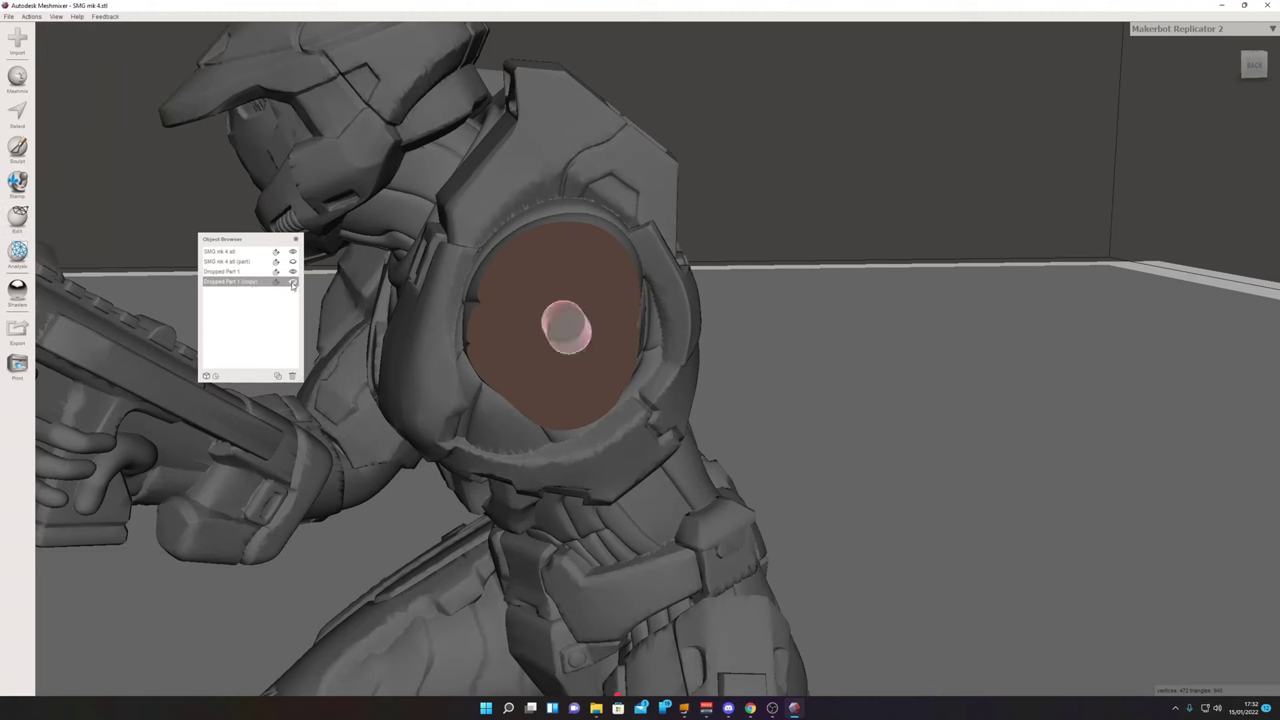
left_click(240, 272)
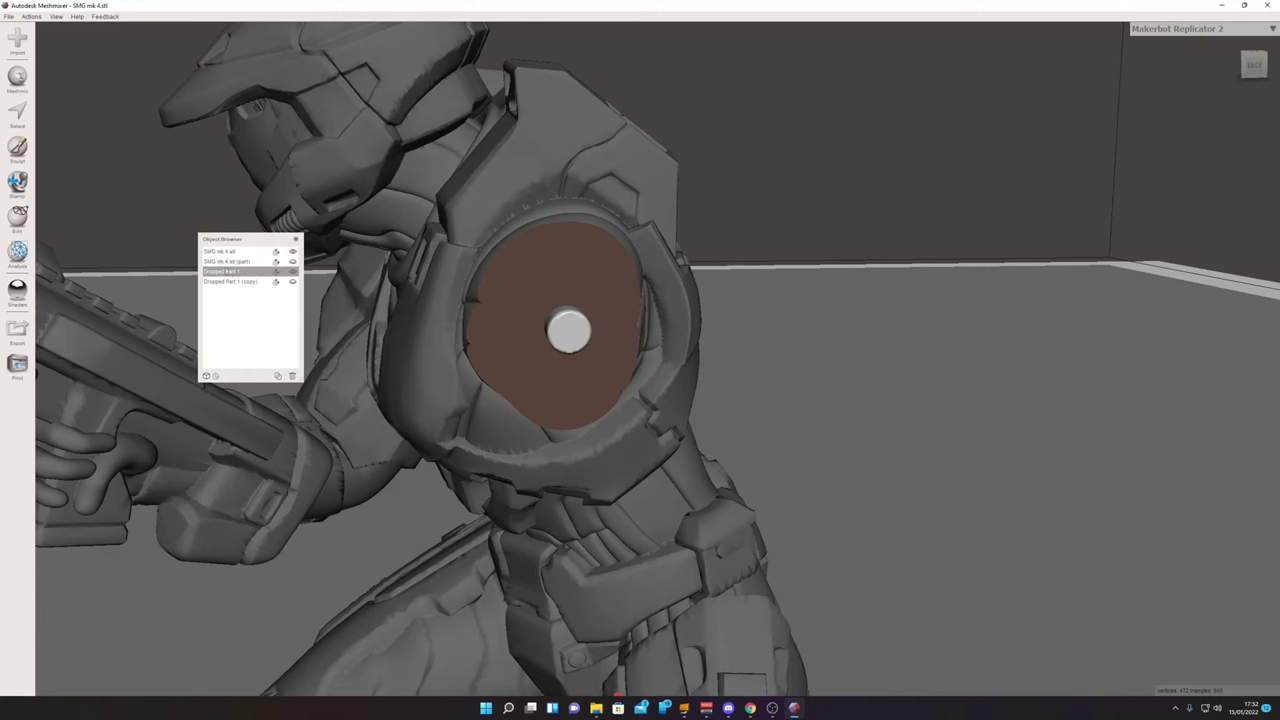
left_click(239, 282, "shift")
Save the scene as "halo man" in Meshmixer Format (.mix) in the Spartans Mk 4 x 2 folder.
left_click(9, 17)
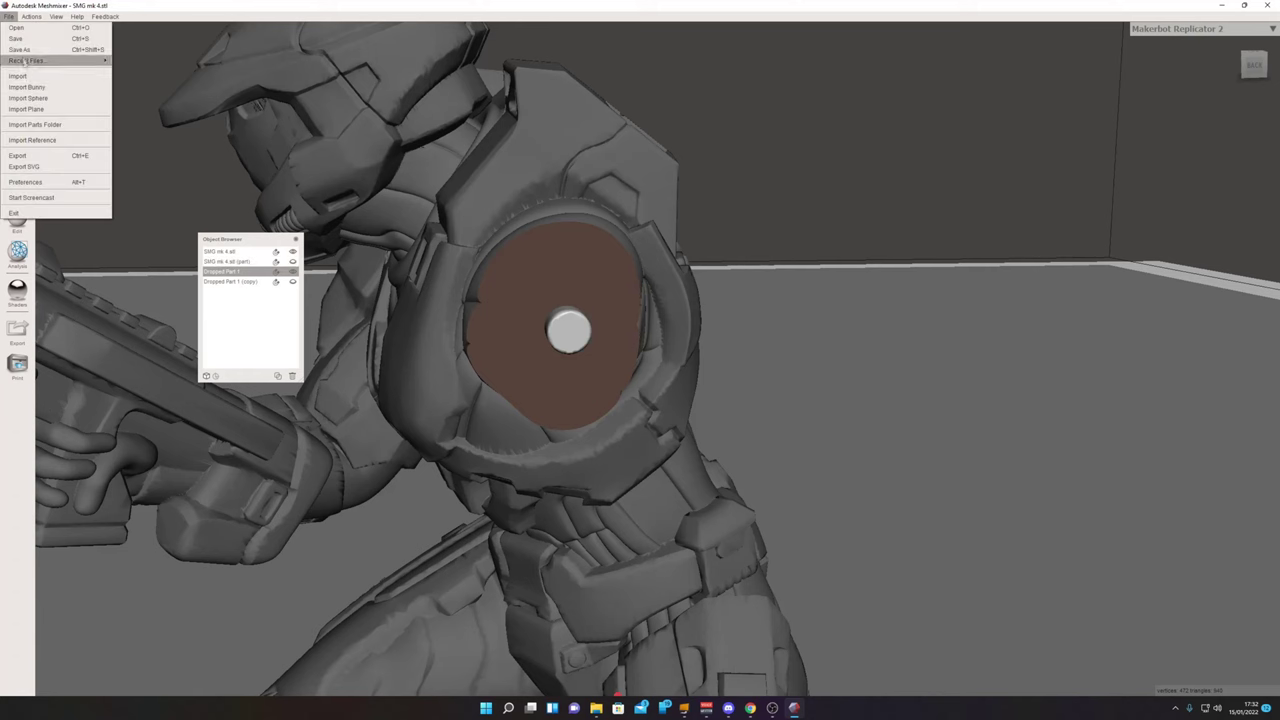
left_click(20, 49)
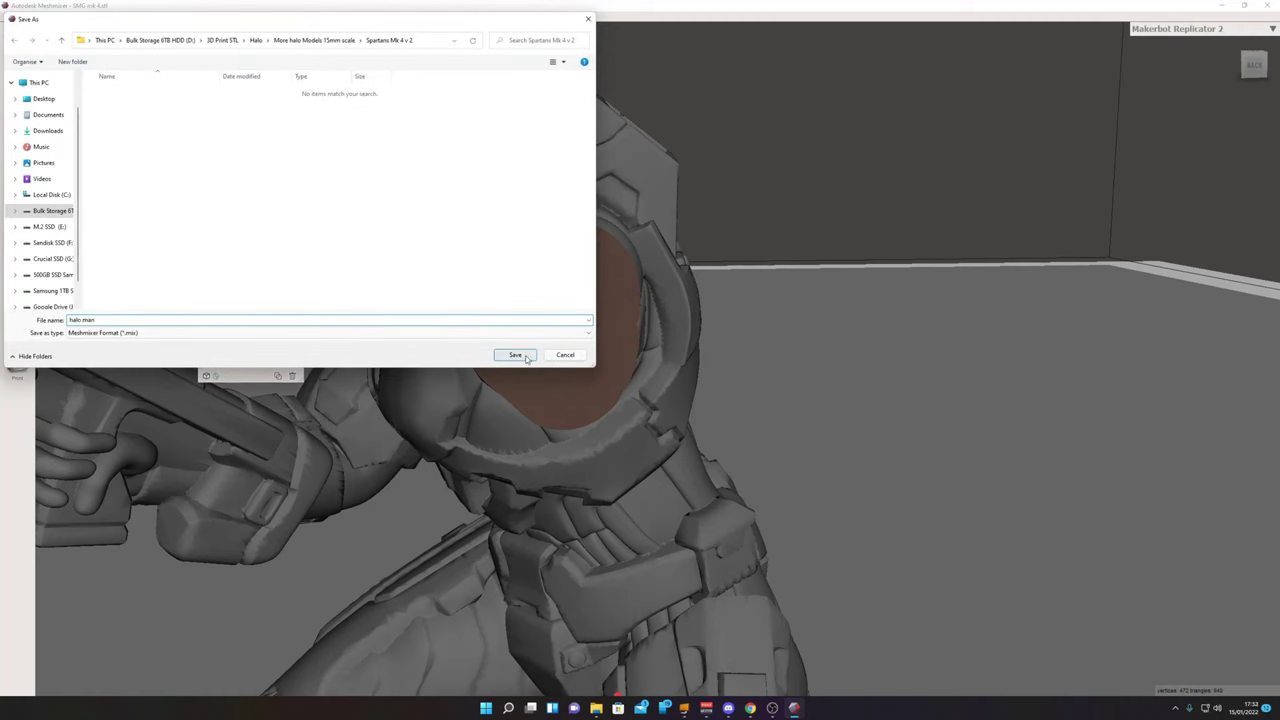
left_click(515, 355)
left_click(501, 358)
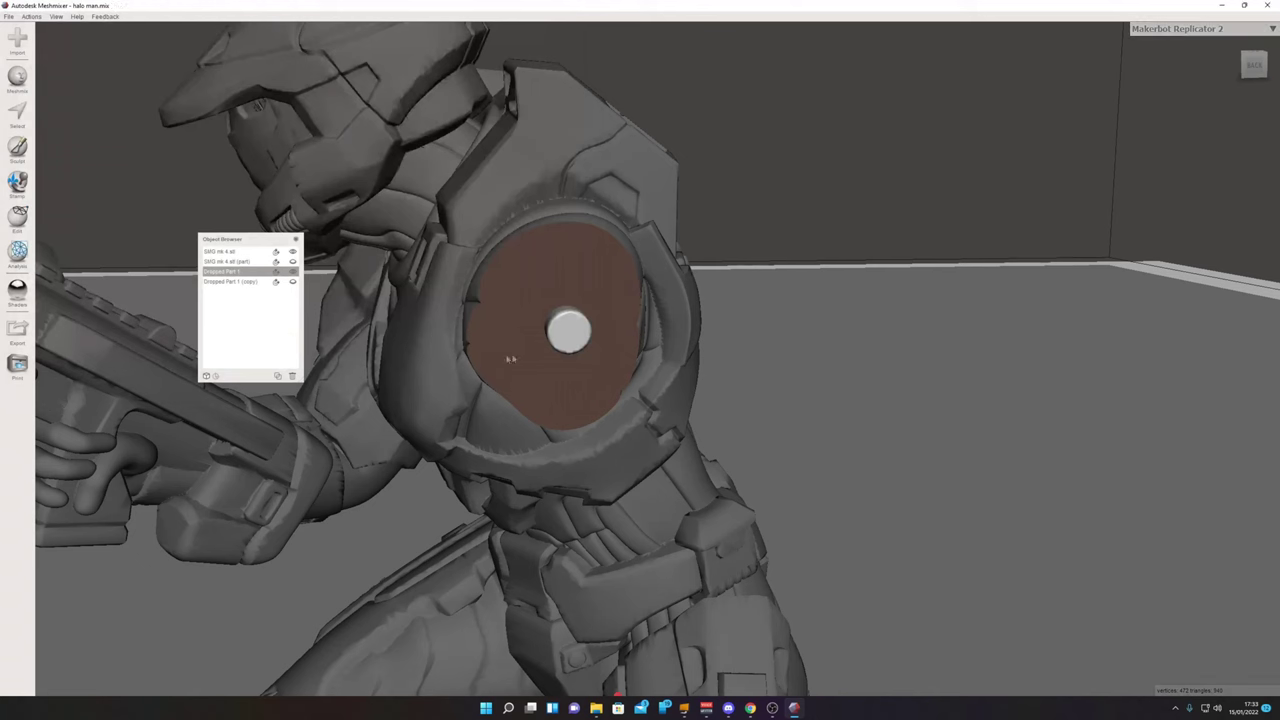
Boolean-union the body and original cylinder in Precise mode, with auto-reduce off, preview iterations 18, target edge scale 0.25 and merge border rings 1.
left_click(236, 280)
left_click(237, 271)
left_click(233, 262)
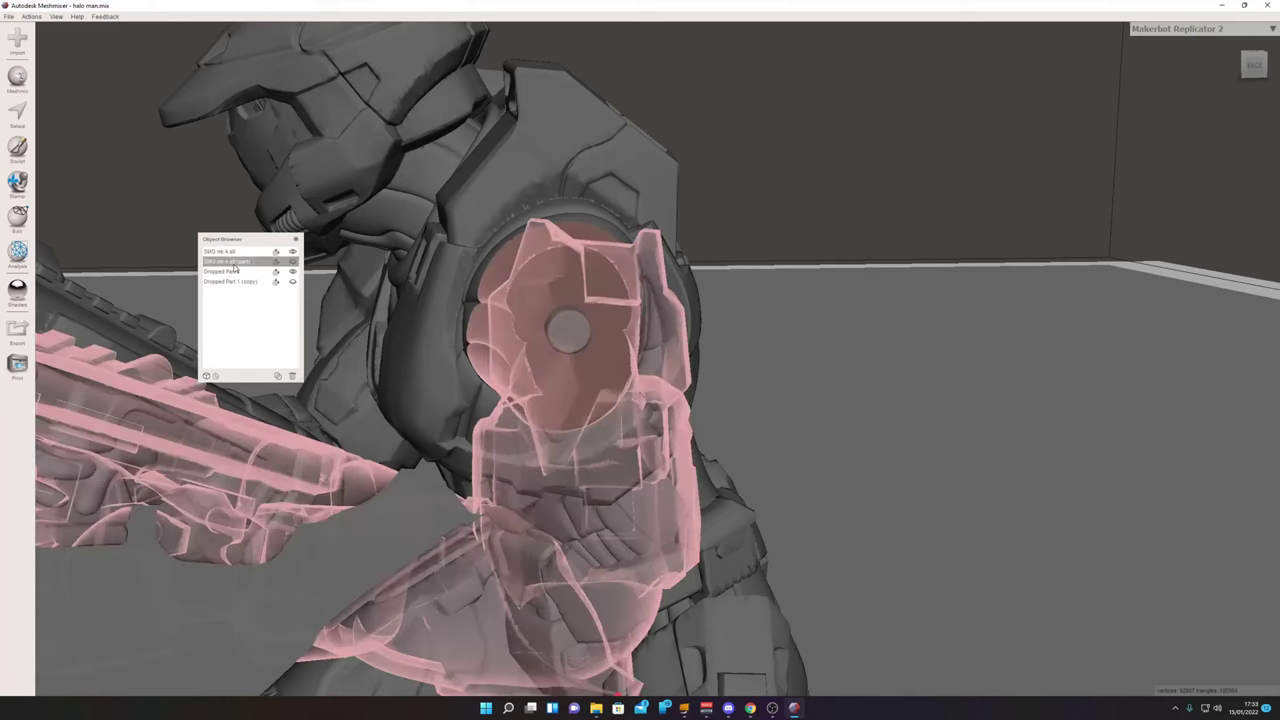
left_click(230, 253)
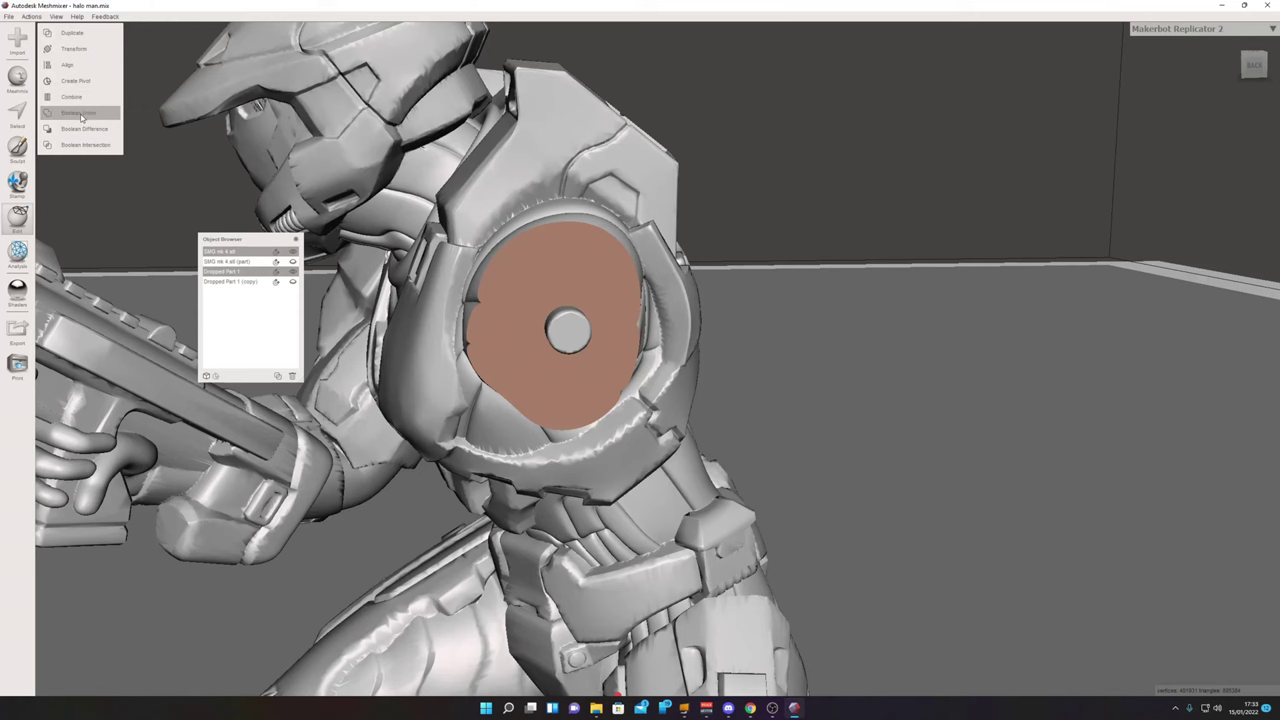
left_click(81, 115)
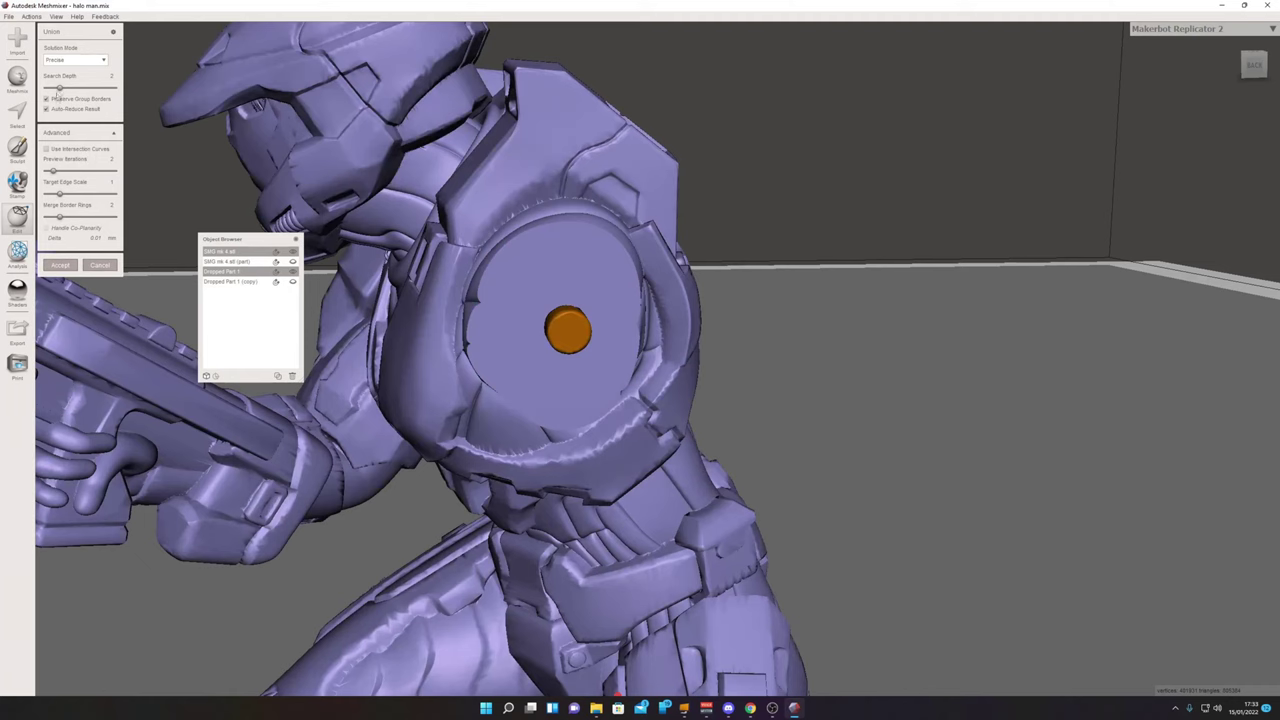
left_click(46, 109)
left_click(112, 159)
key("Return")
left_click(114, 205)
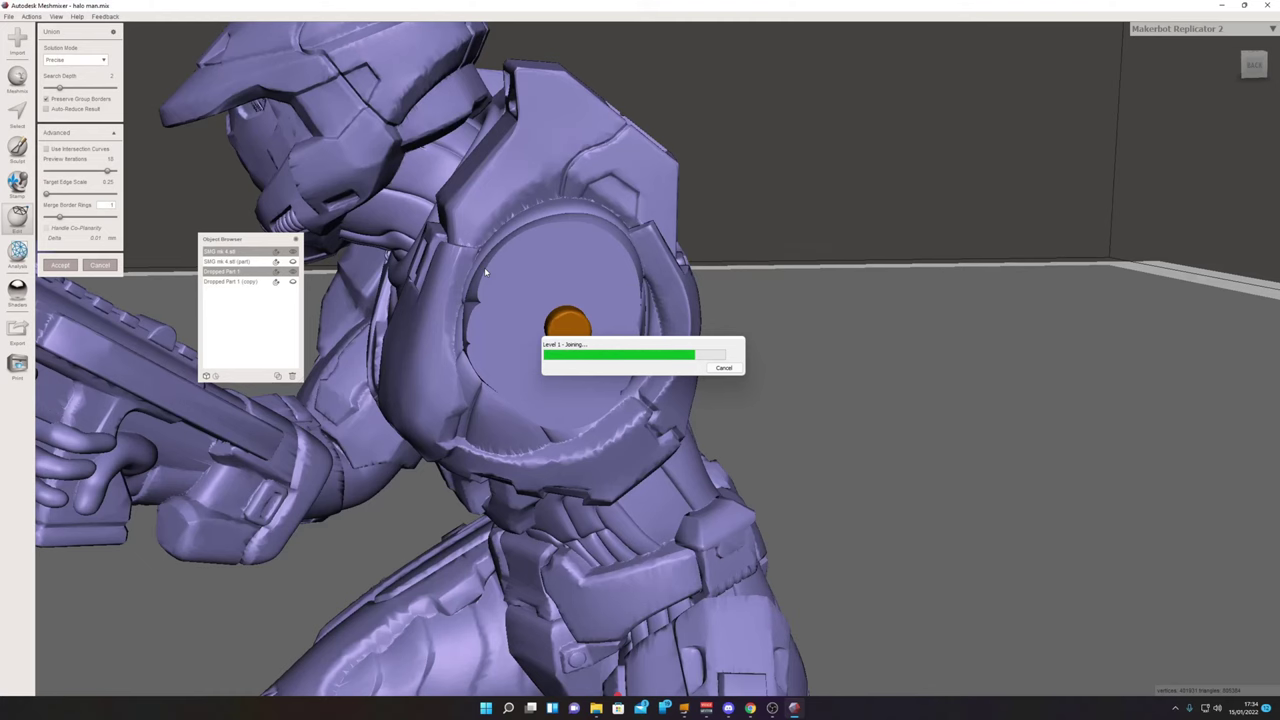
right_click_drag(485, 269, 455, 266)
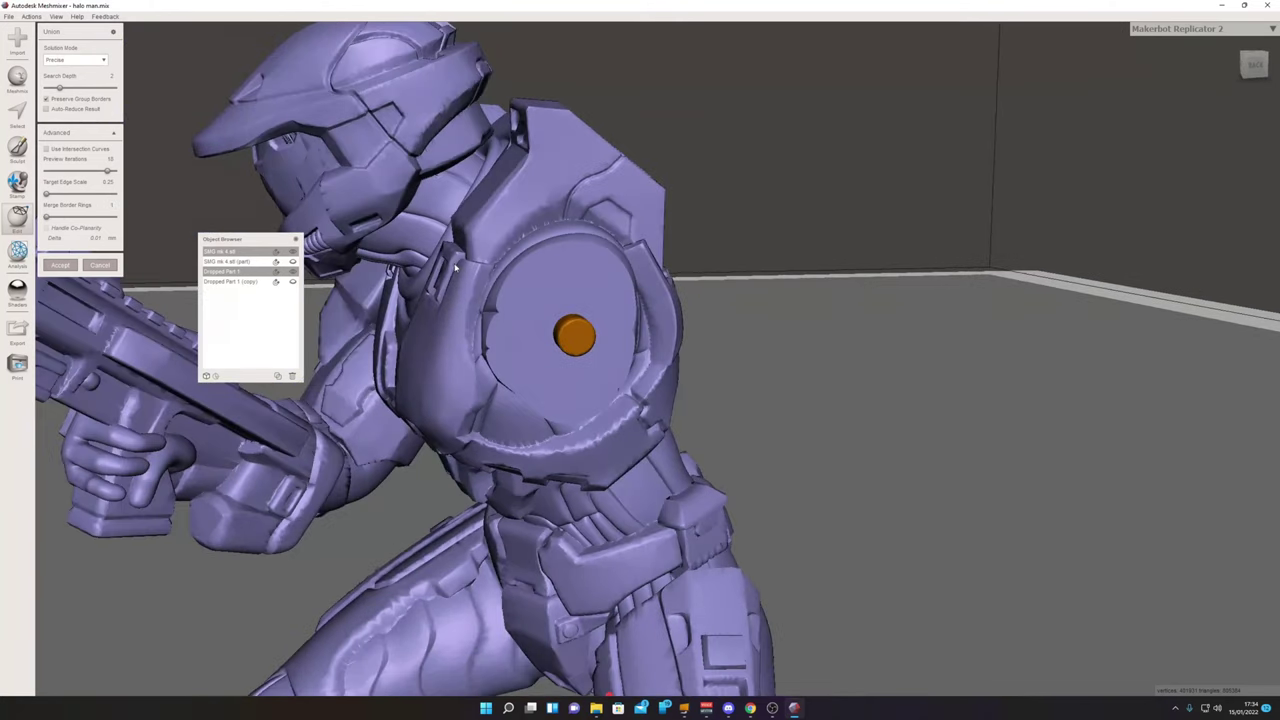
left_click(60, 265)
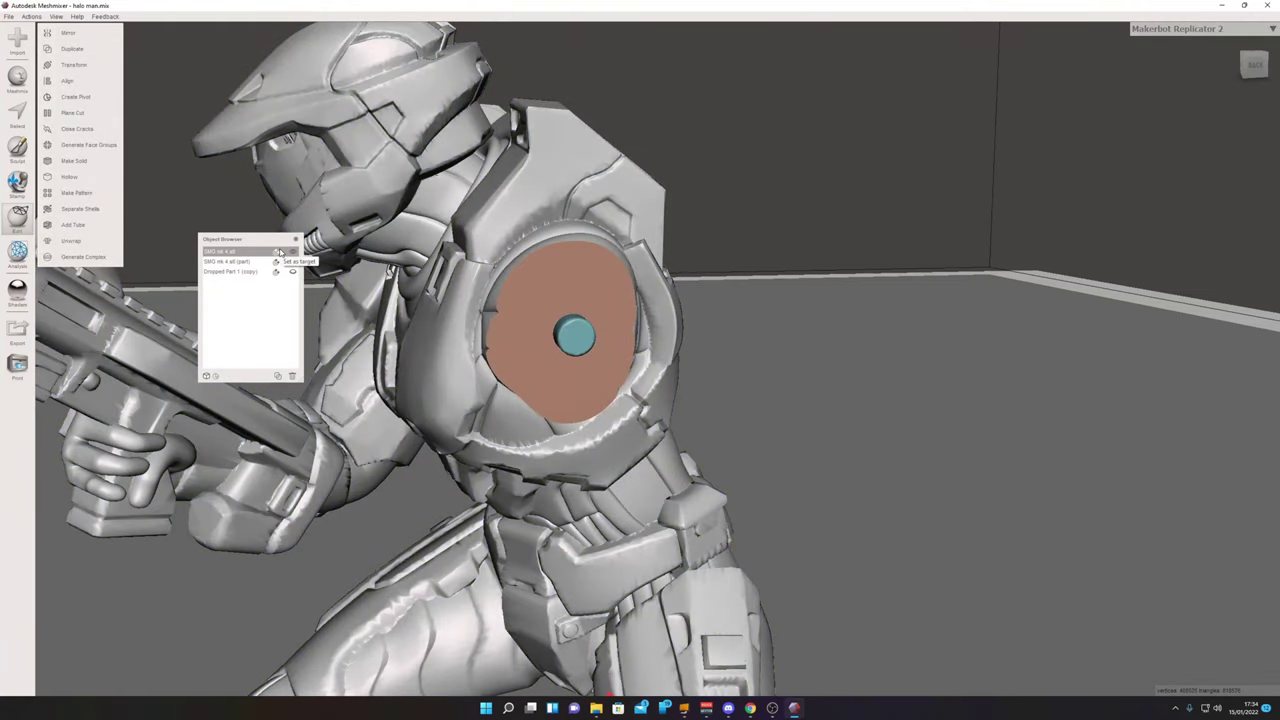
Hide the body and show the separated arm with the gun together with the cylinder copy at its shoulder cut.
right_click_drag(545, 318, 592, 320)
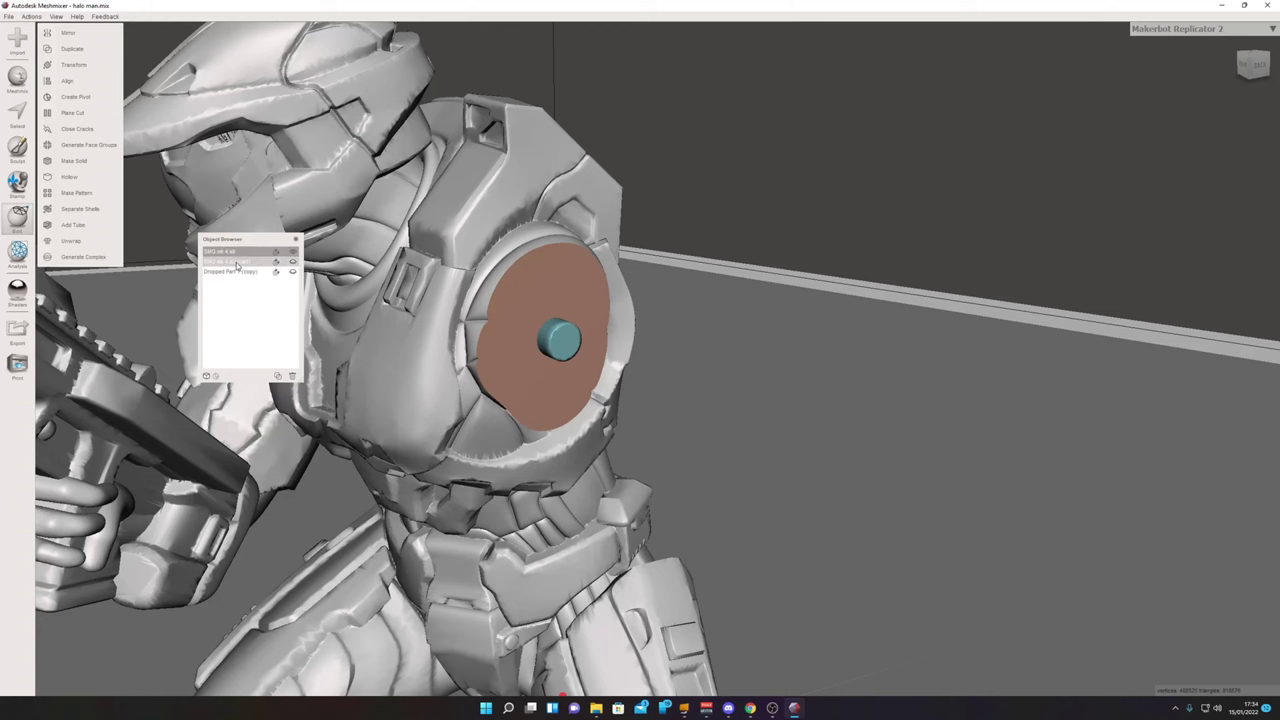
left_click(238, 262)
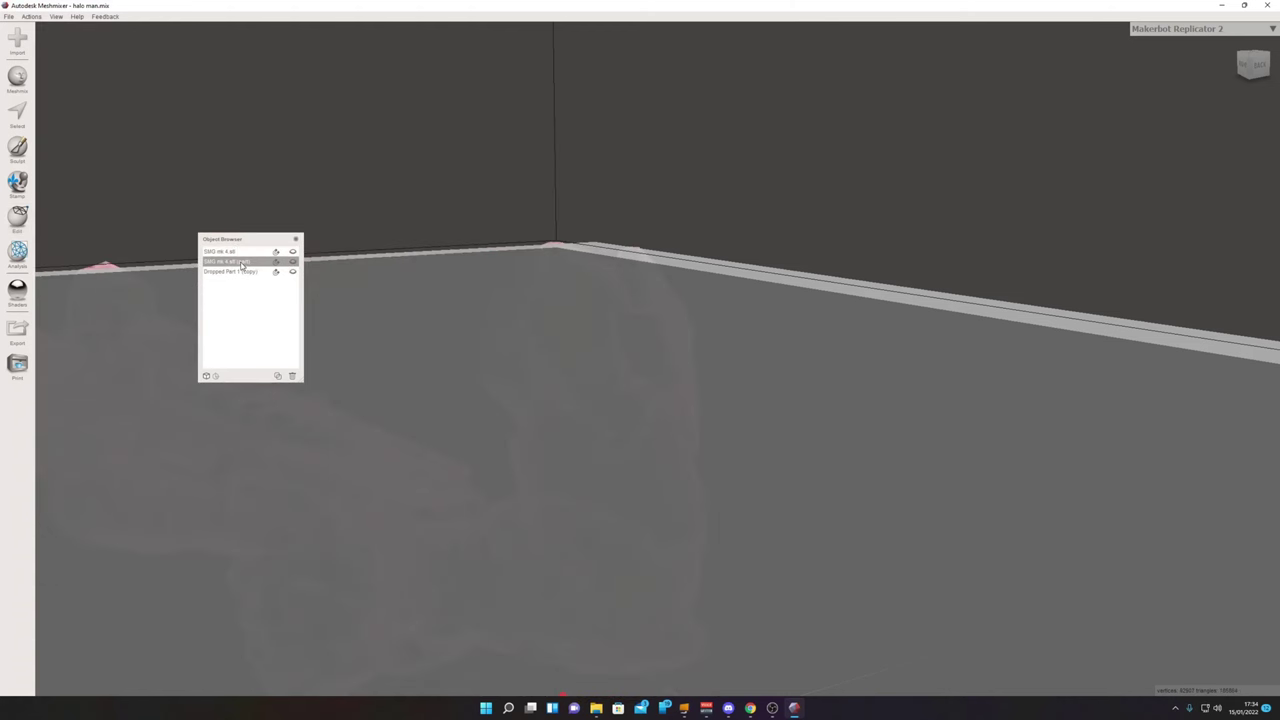
left_click(293, 262)
right_click_drag(420, 288, 719, 315)
left_click(240, 272)
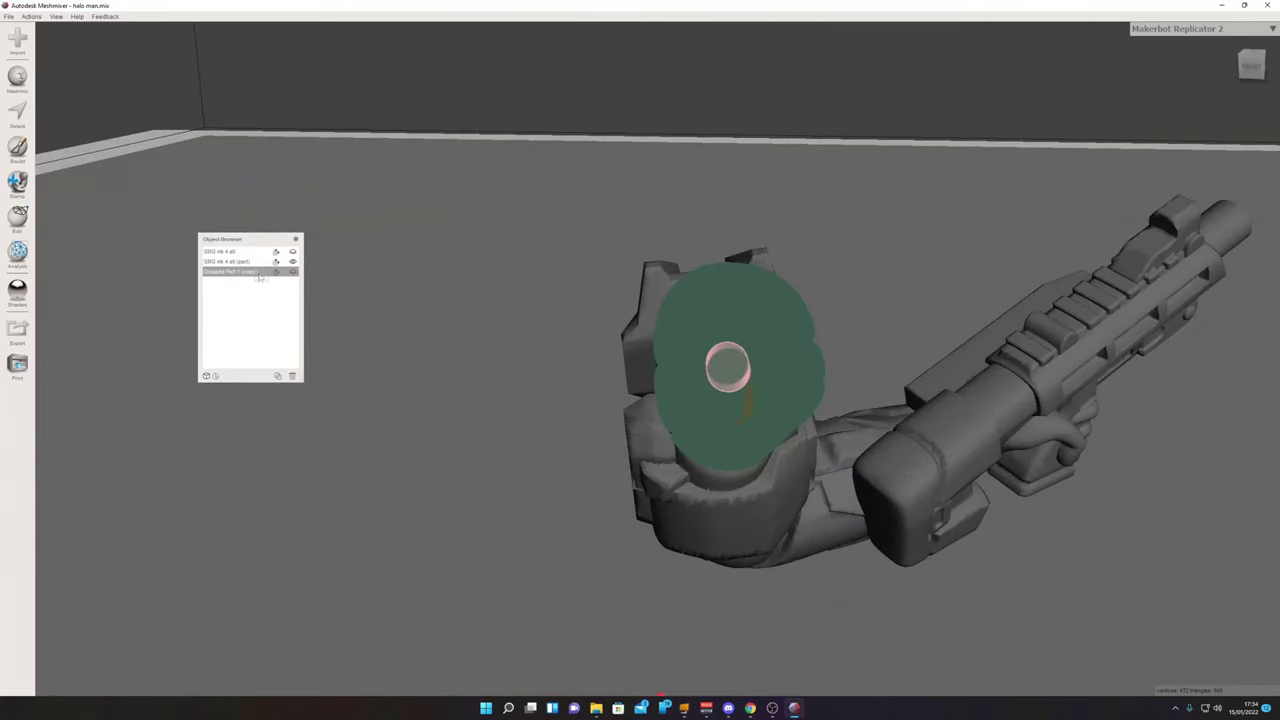
left_click(294, 272)
right_click_drag(643, 323, 695, 317)
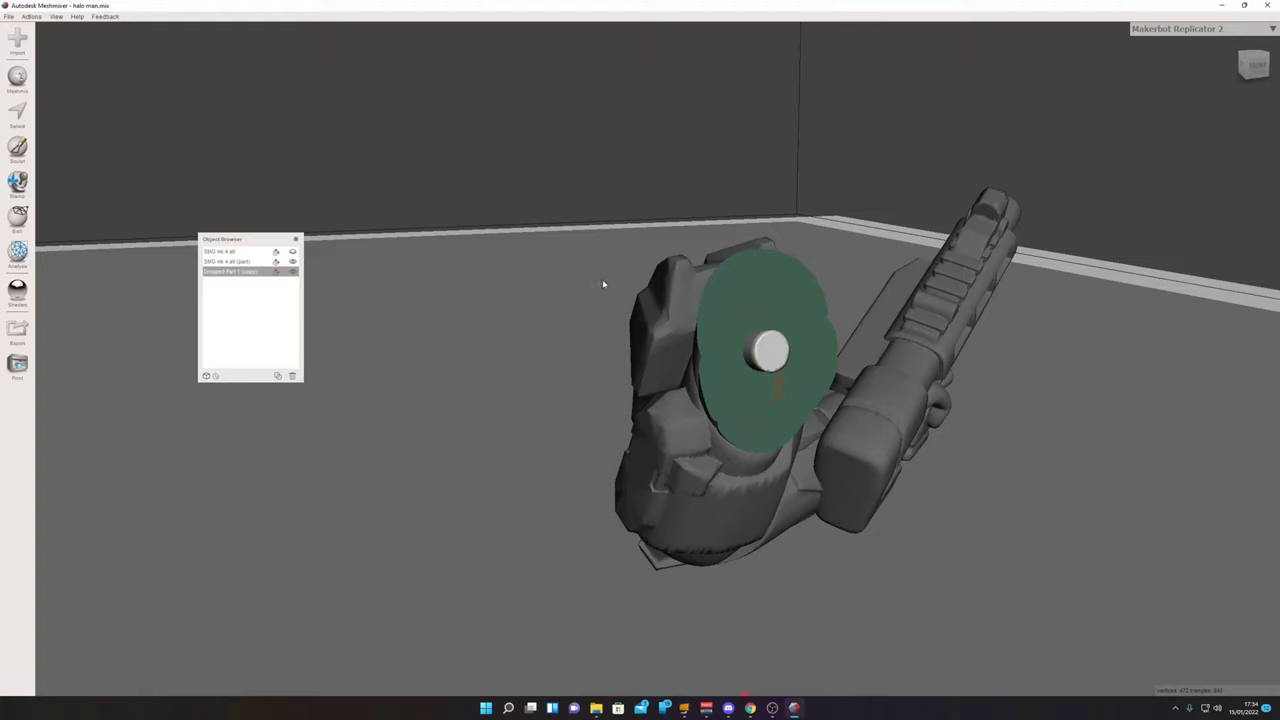
mouse_move(603, 283)
right_mouse_down()
mouse_move(567, 277)
mouse_move(590, 281)
right_mouse_up()
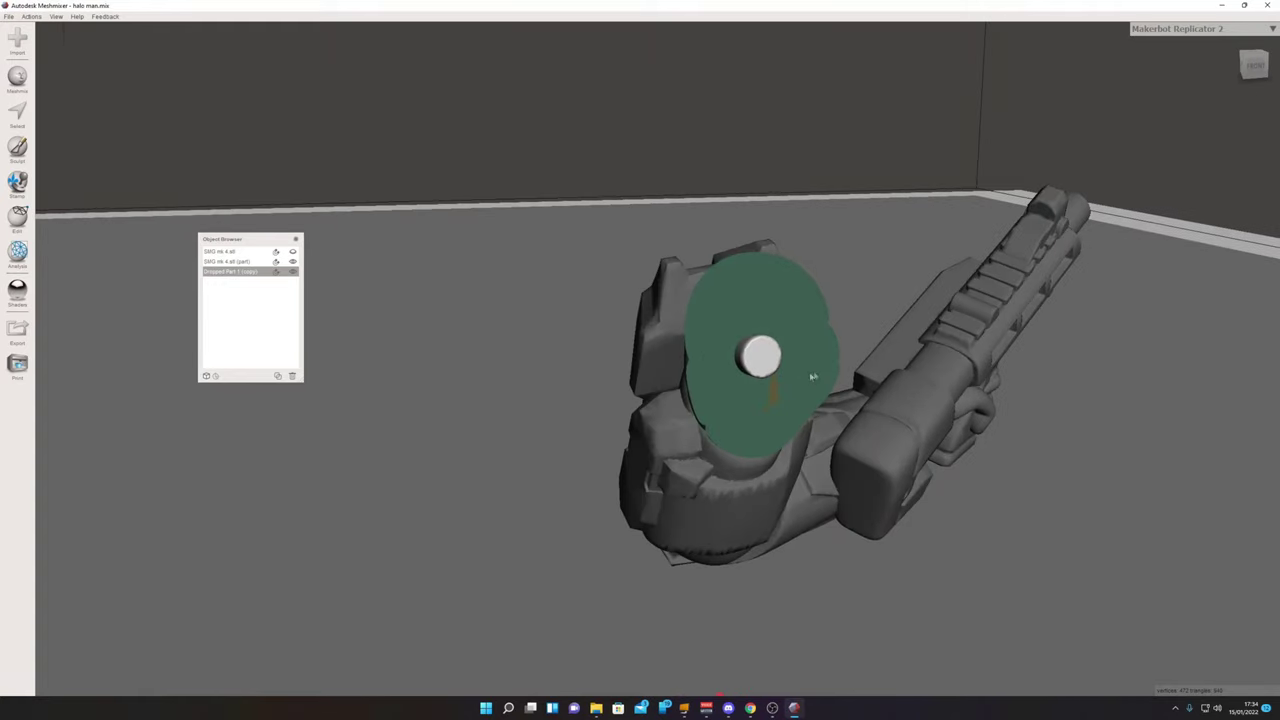
right_click_drag(813, 377, 857, 371)
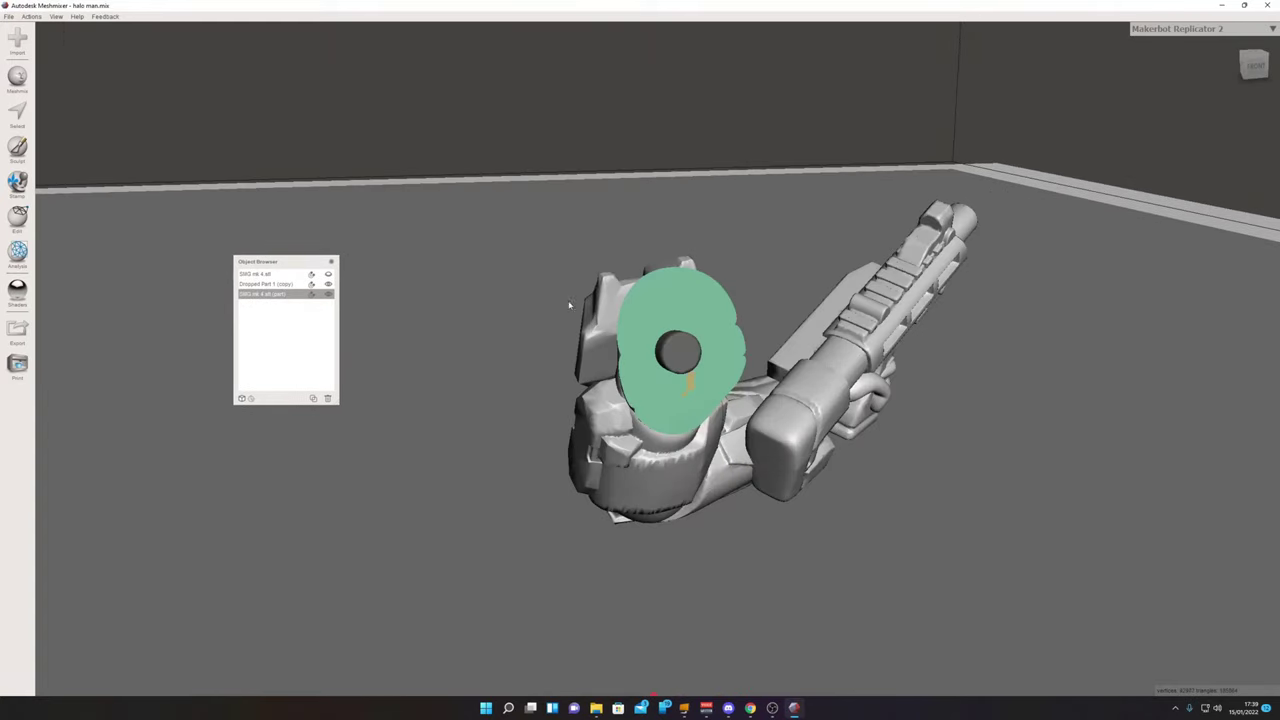
mouse_move(563, 298)
right_mouse_down()
mouse_move(593, 308)
mouse_move(480, 300)
mouse_move(600, 305)
mouse_move(548, 308)
right_mouse_up()
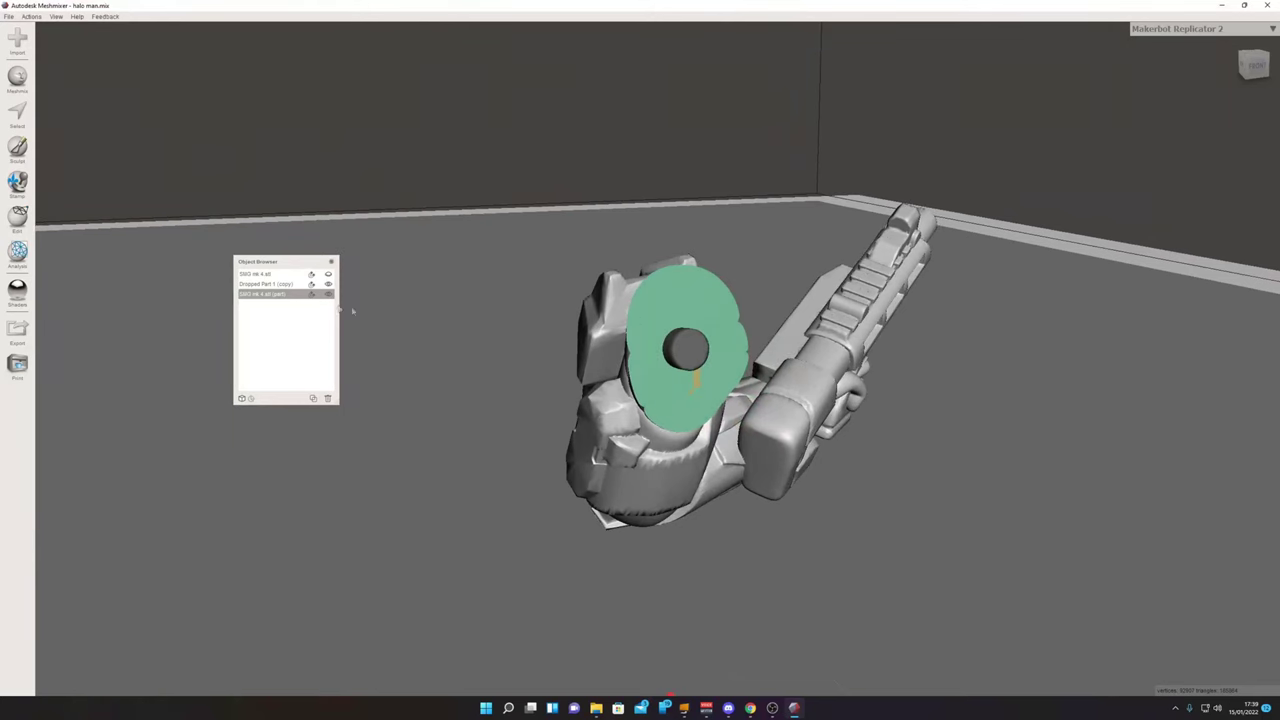
Transform the cylinder copy to a size of 0.6 mm with uniform scaling and check it against the arm's cut face.
left_click(266, 284)
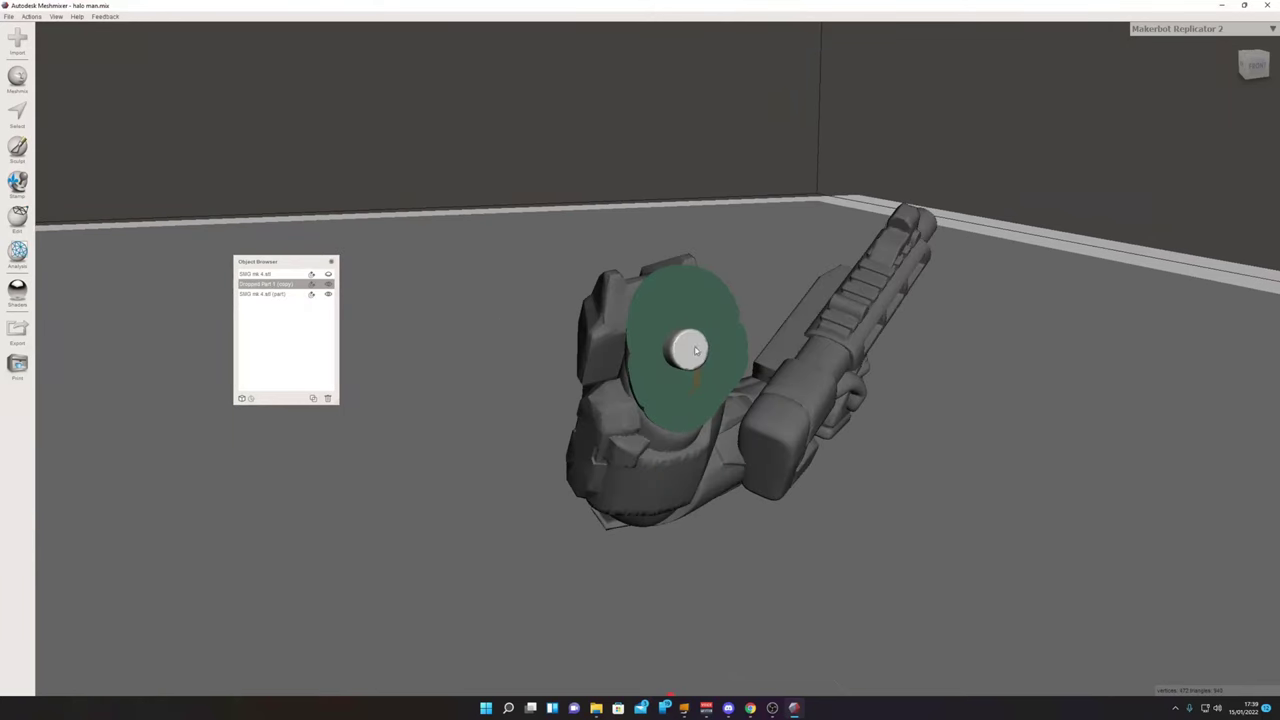
left_click(17, 218)
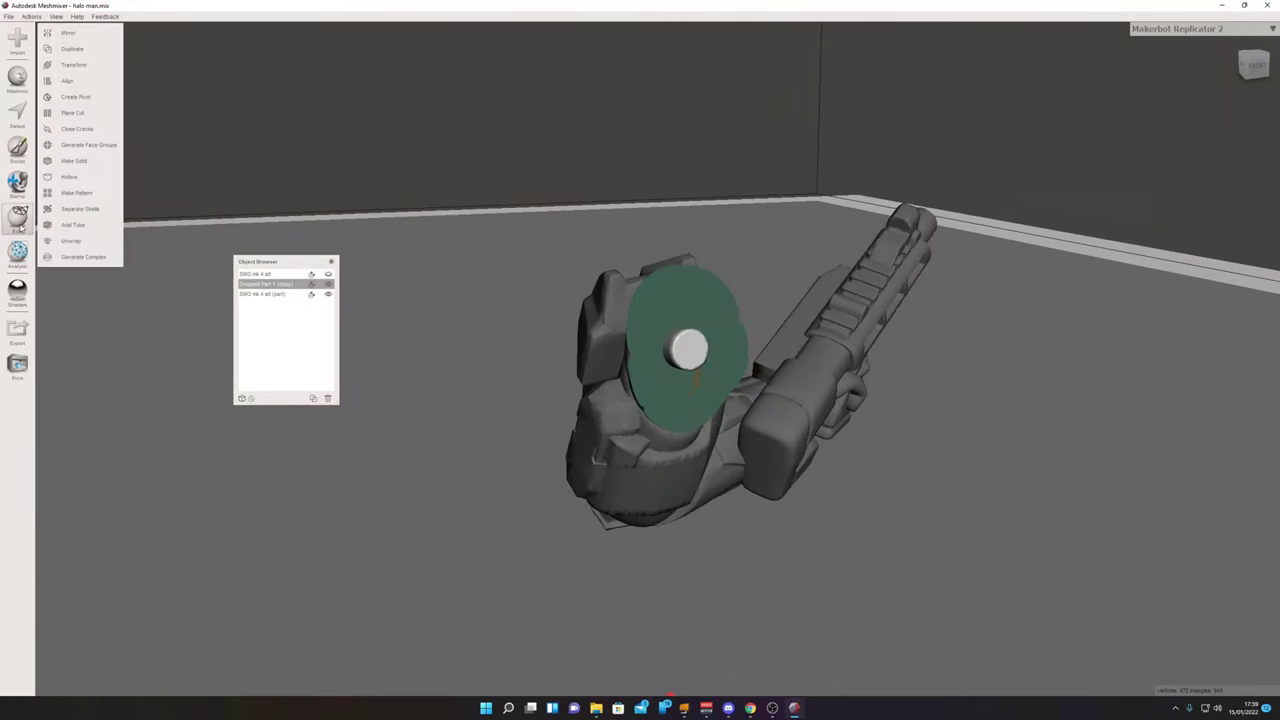
left_click(75, 64)
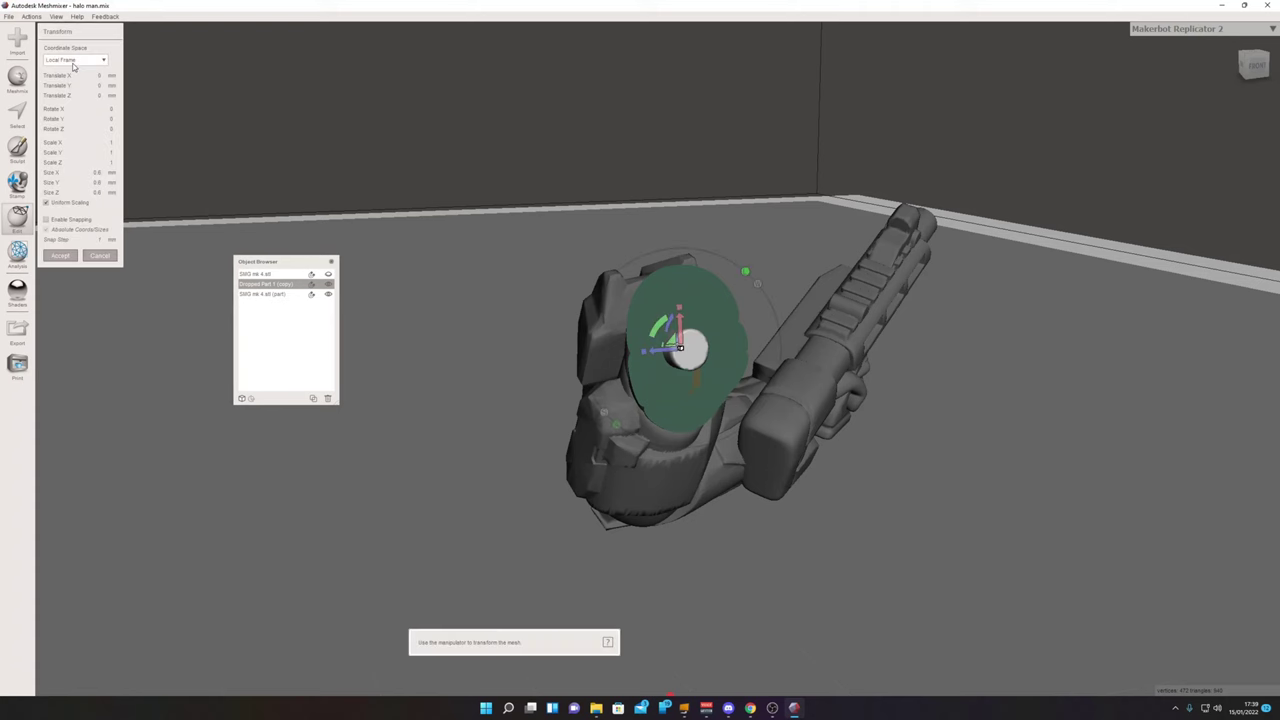
left_click(95, 172)
mouse_move(755, 345)
right_mouse_down()
mouse_move(709, 349)
mouse_move(733, 356)
right_mouse_up()
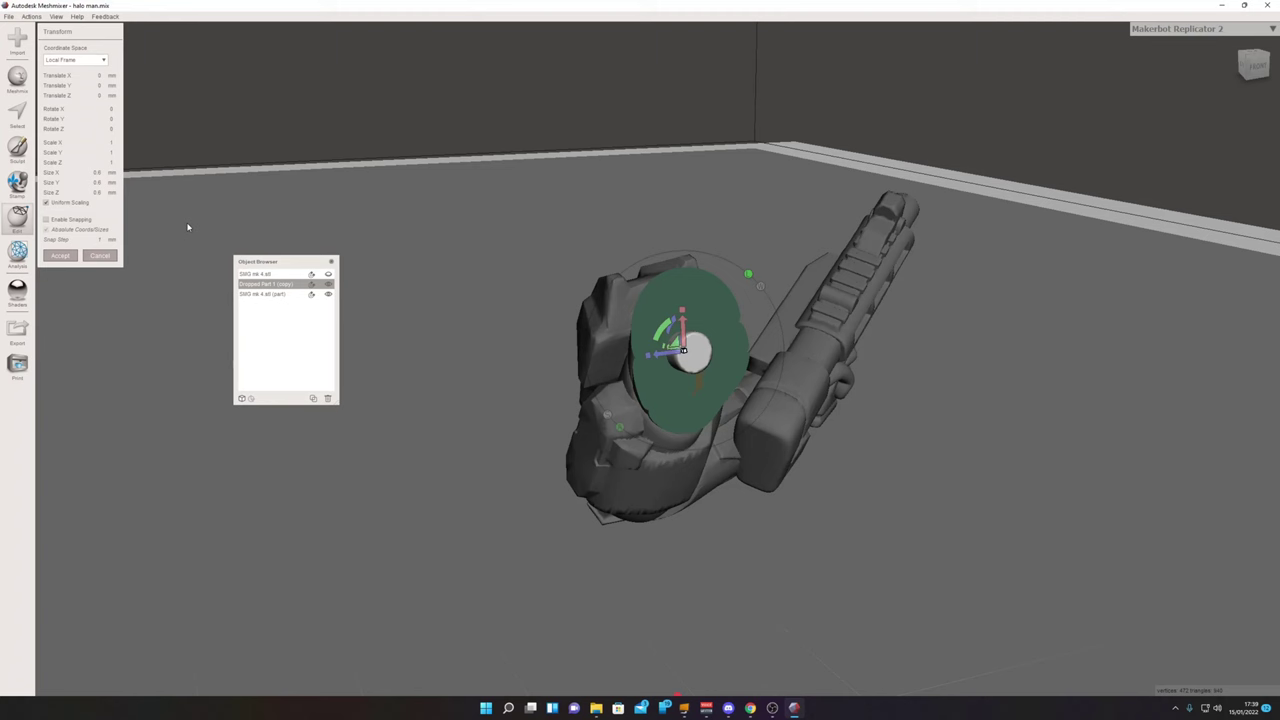
left_click(62, 258)
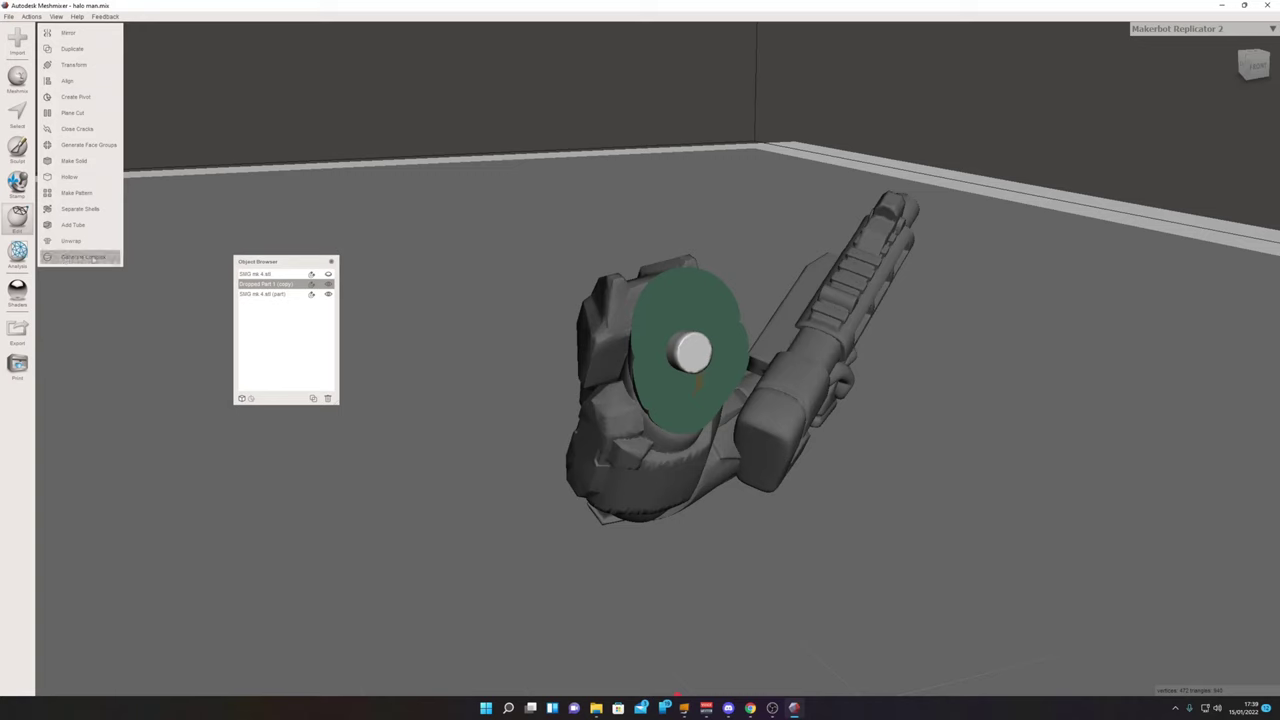
left_click(259, 295)
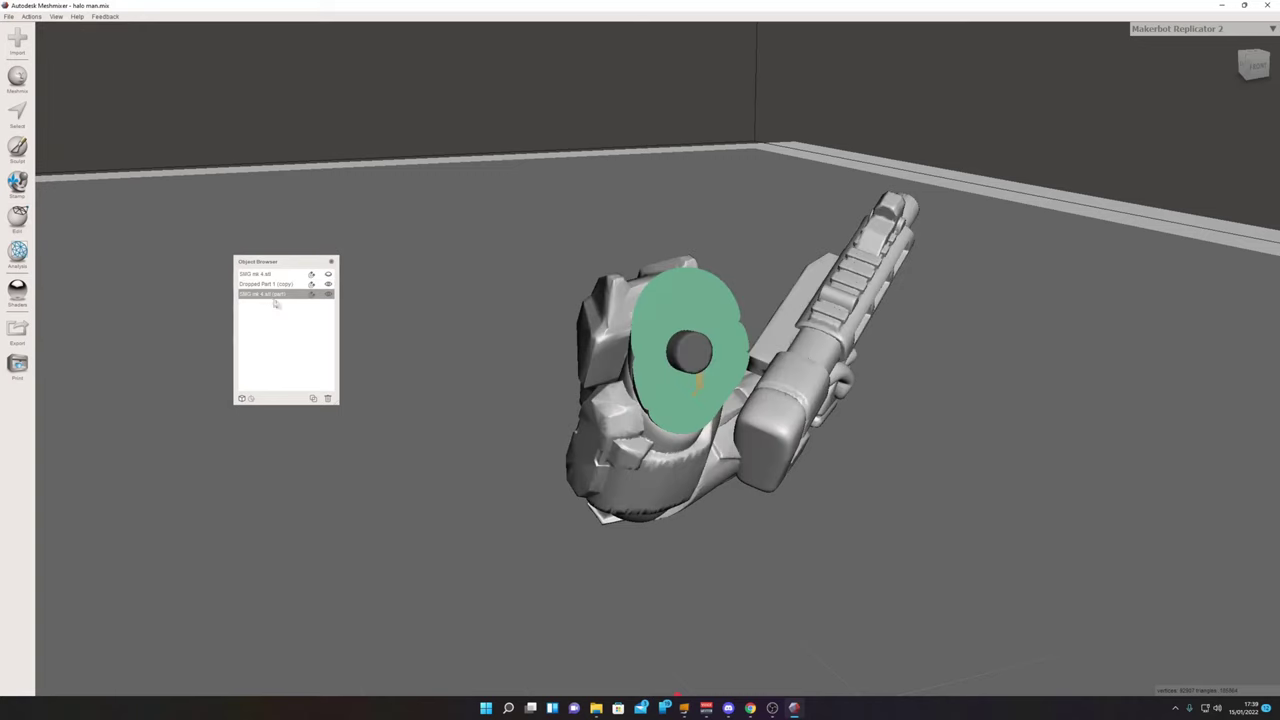
mouse_move(776, 389)
right_mouse_down()
mouse_move(818, 392)
mouse_move(730, 380)
right_mouse_up()
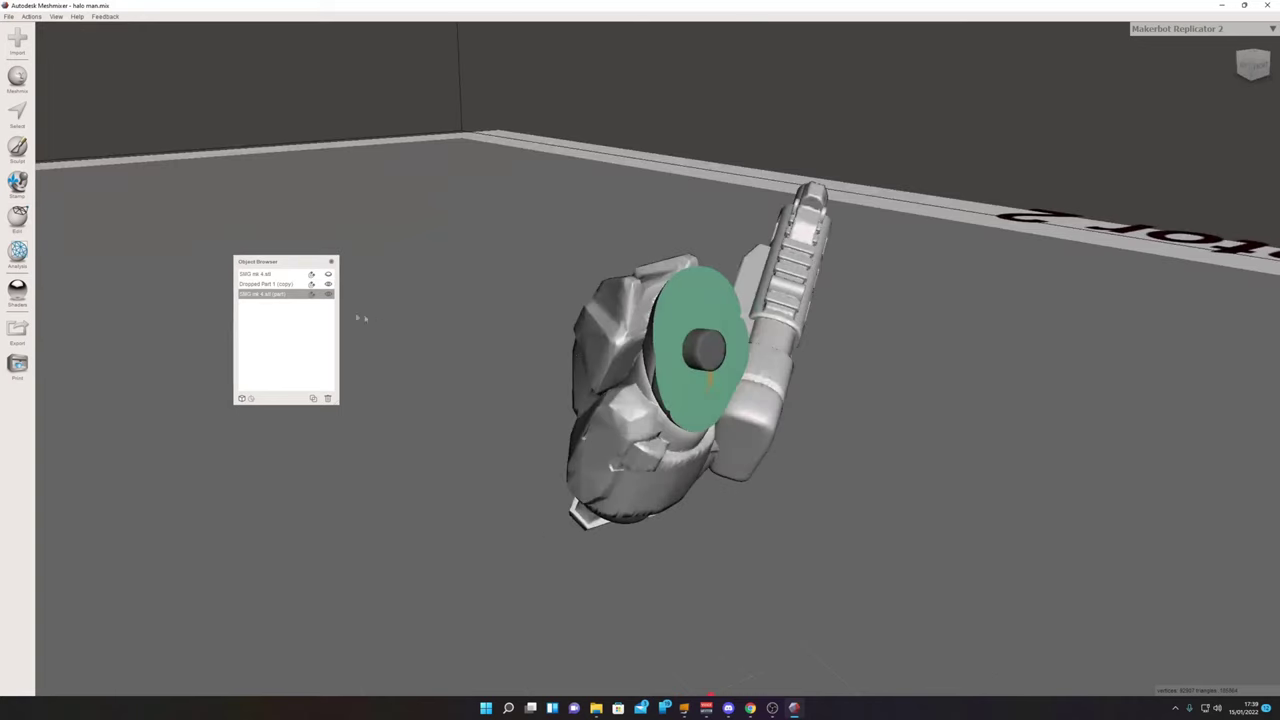
left_click(268, 285)
right_click_drag(735, 333, 643, 333)
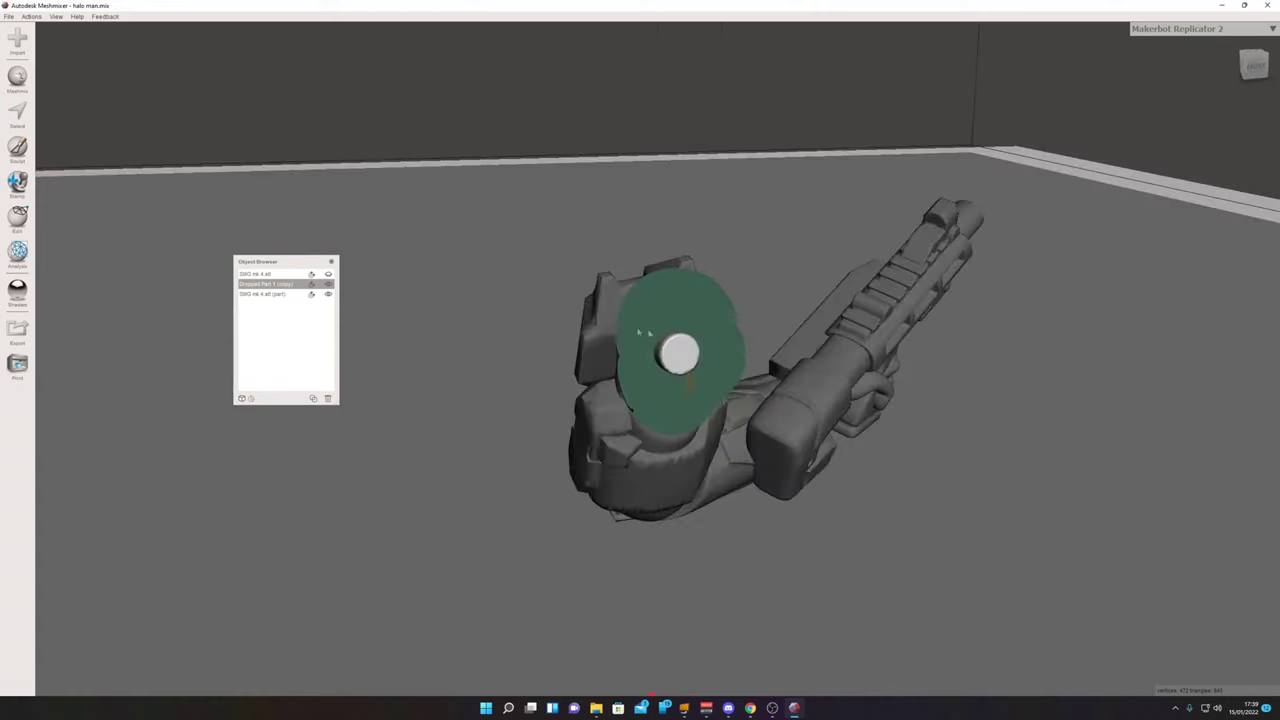
Try to subtract the cylinder copy from the arm with a Boolean Difference in Precise mode, adjusting preview iterations, target edge scale and merge border rings.
left_click_drag(278, 262, 312, 284)
left_click(291, 317)
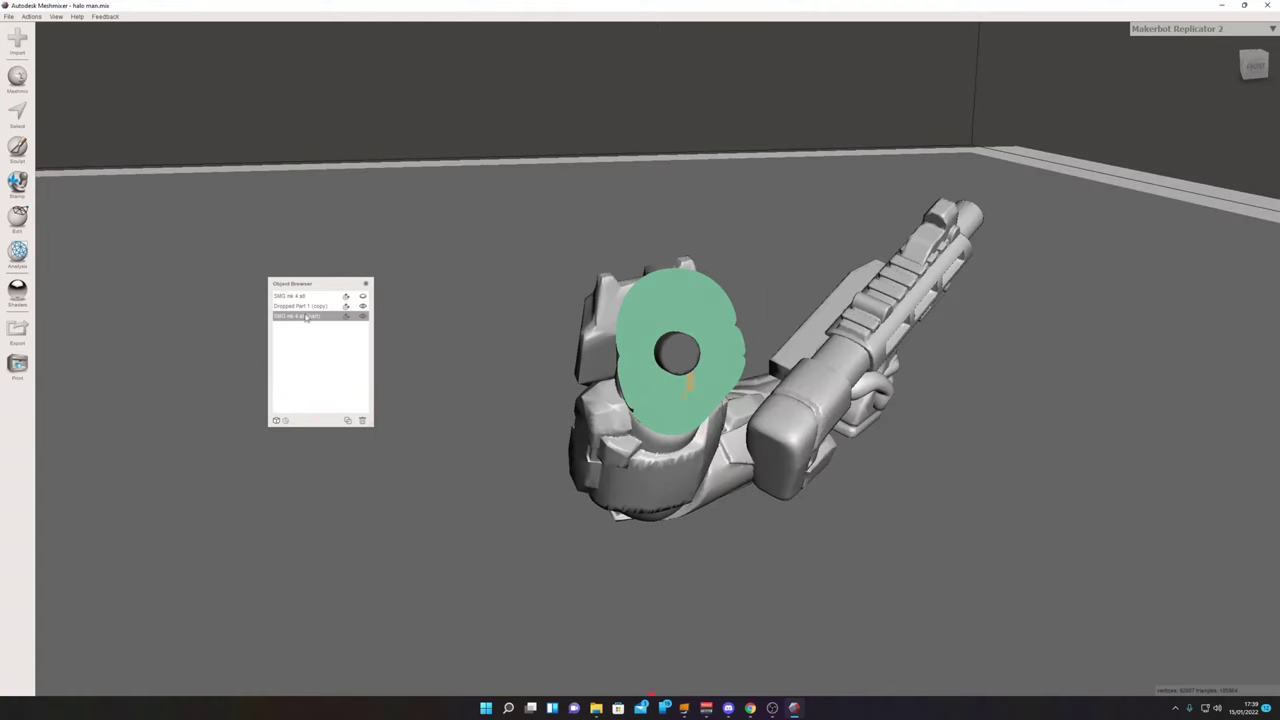
left_click(312, 307, "shift")
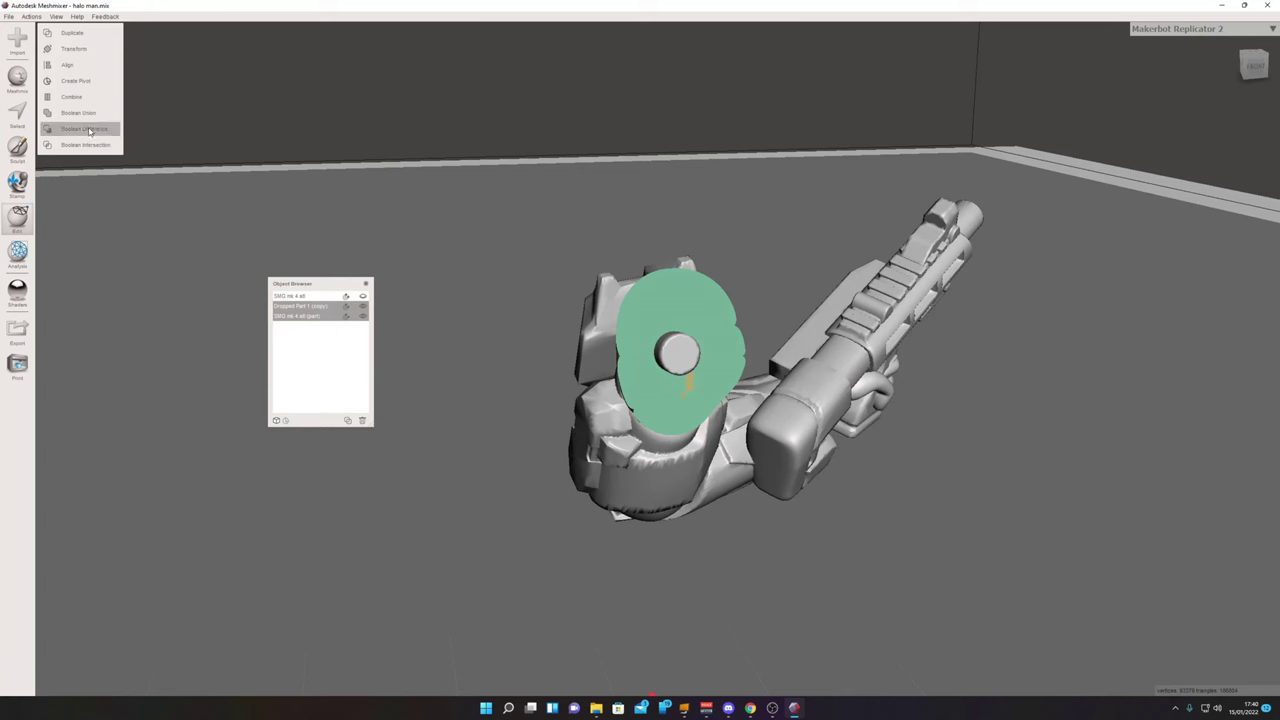
left_click(91, 130)
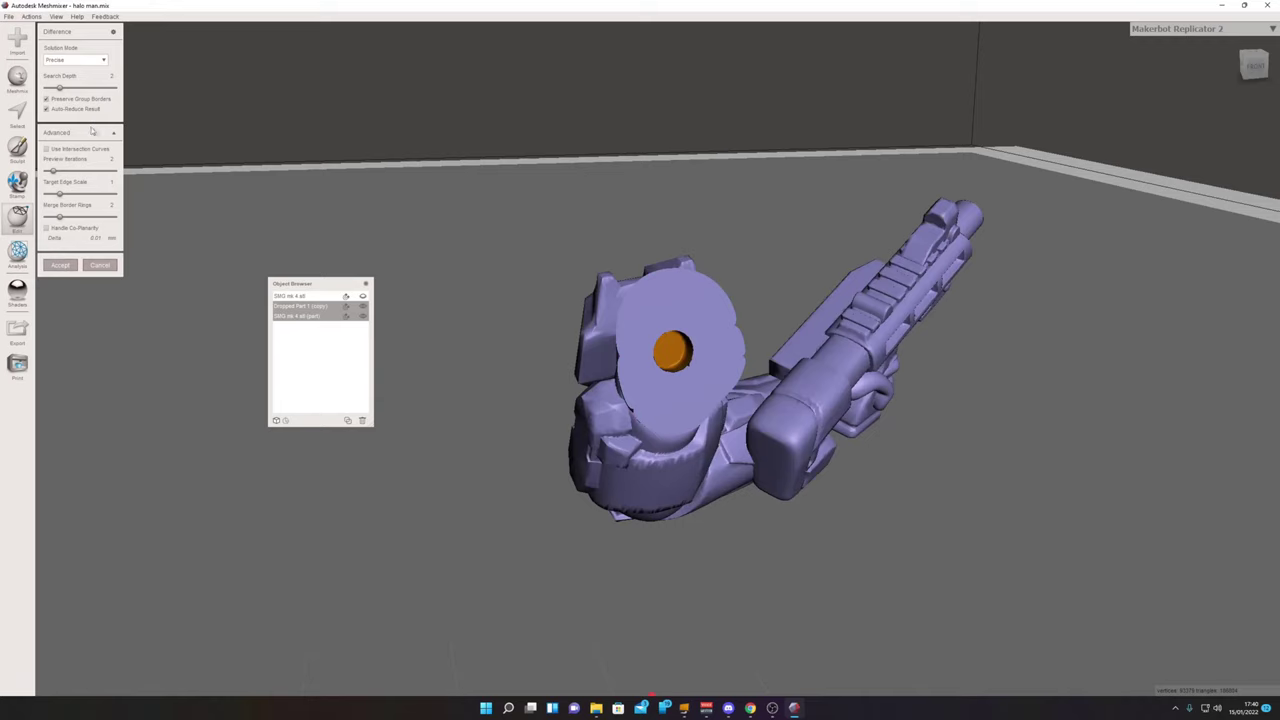
right_click_drag(420, 218, 434, 258)
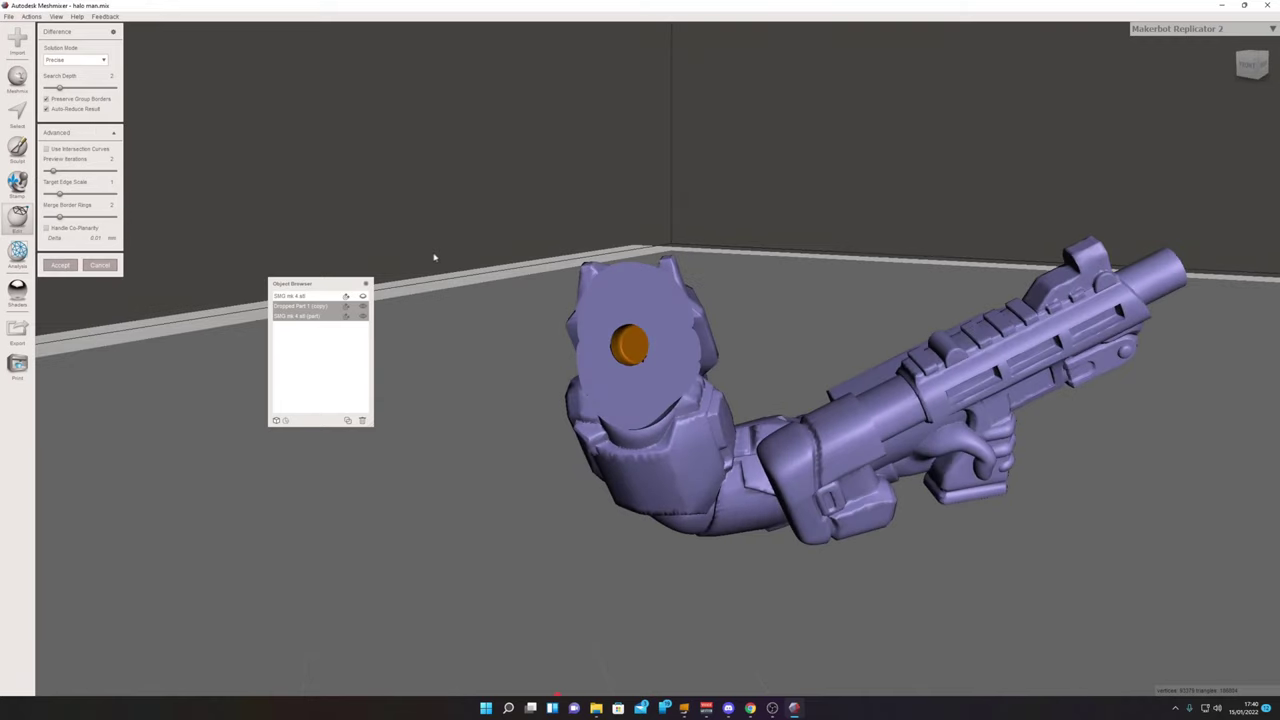
right_click_drag(615, 347, 619, 300)
left_click(114, 160)
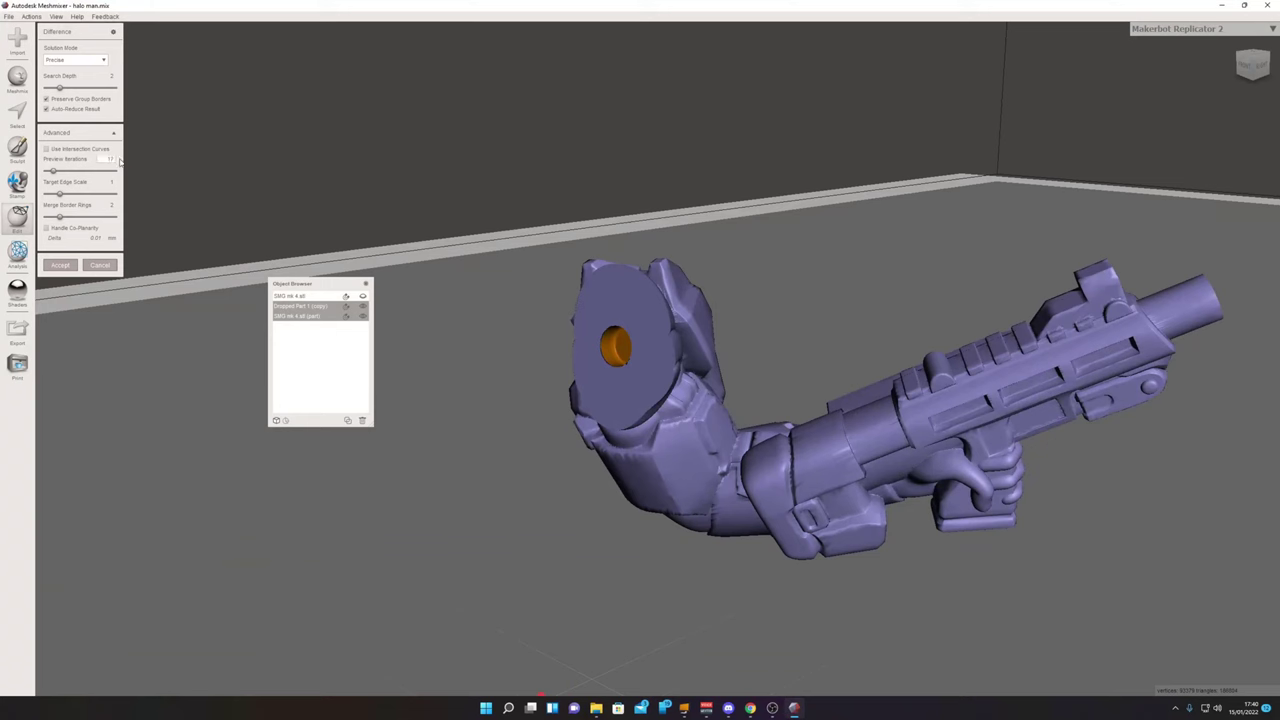
left_click(118, 181)
left_click(112, 205)
left_click(61, 266)
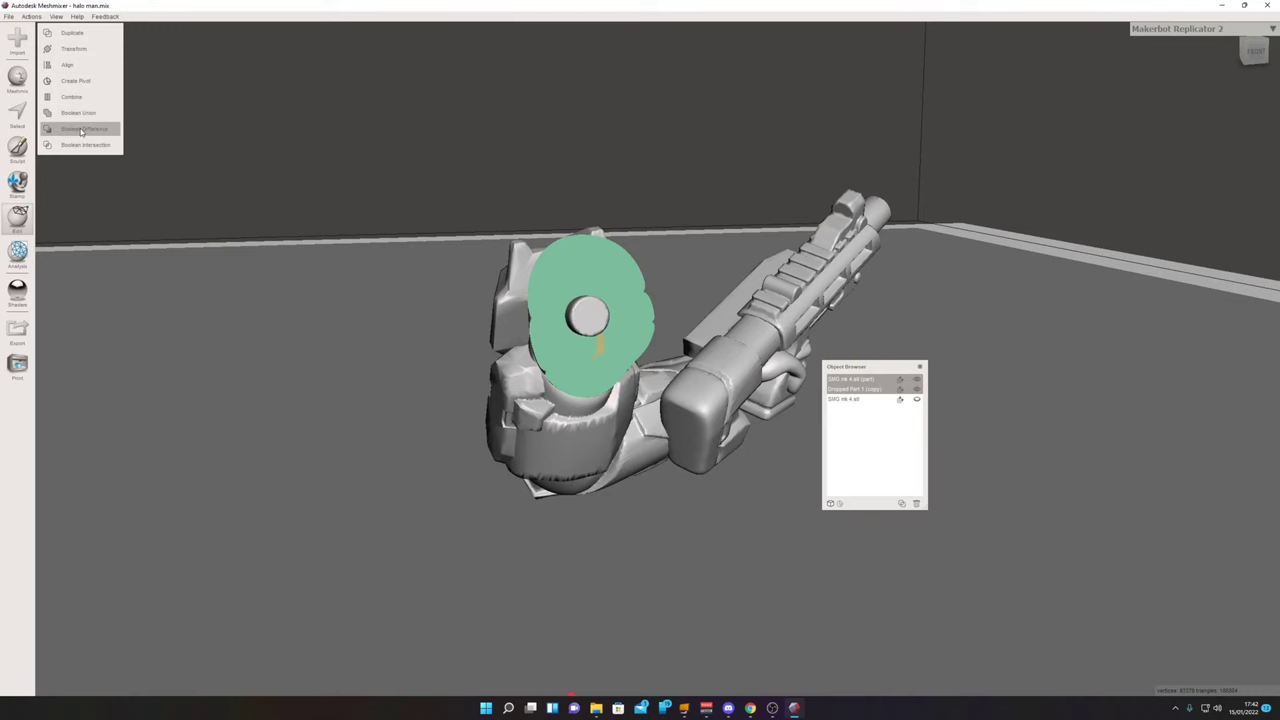
Boolean-subtract the cylinder copy from the arm in Precise mode, with auto-reduce off, preview iterations 17, target edge scale 0.25 and adjusted merge border rings.
left_click(82, 130)
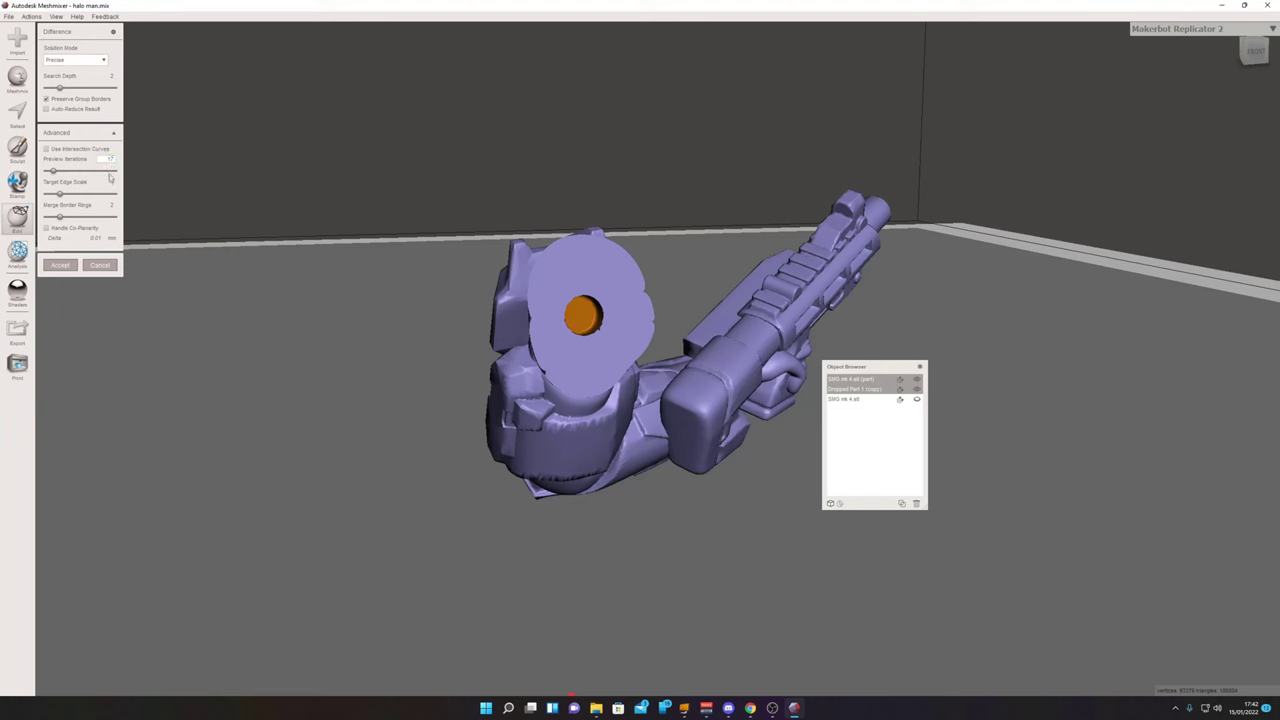
left_click(110, 182)
left_click(109, 205)
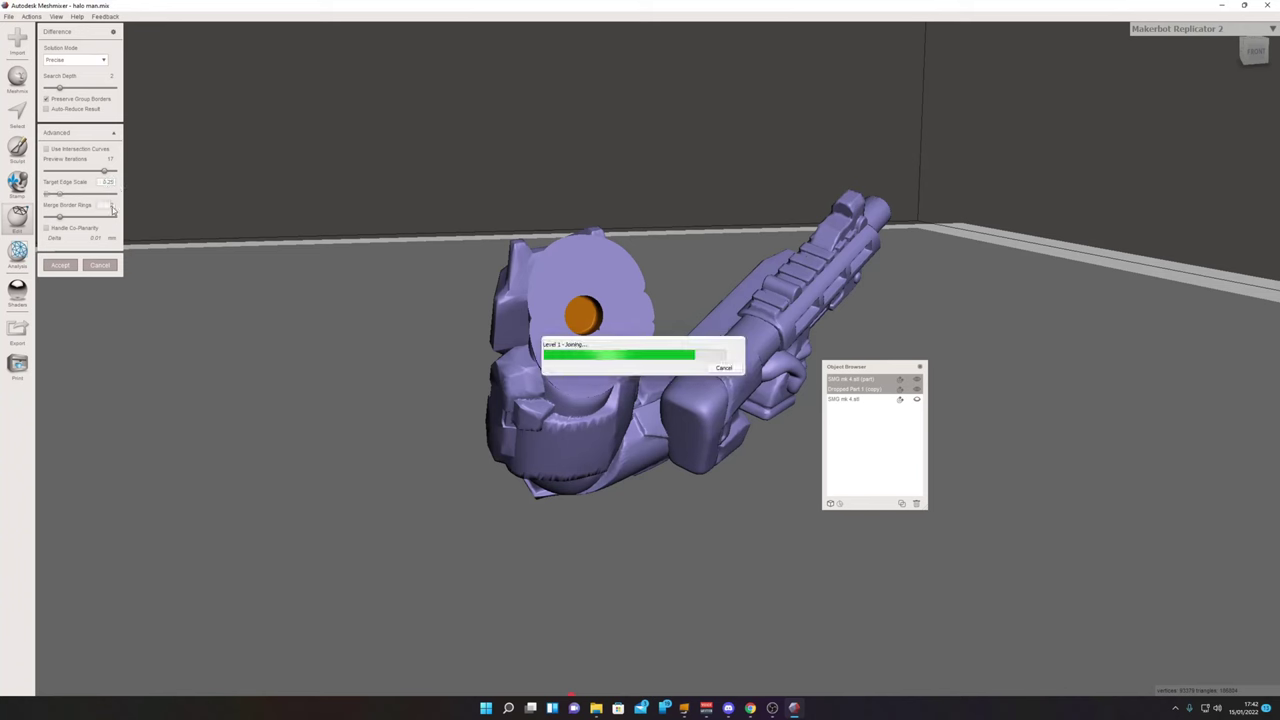
left_click_drag(110, 206, 121, 210)
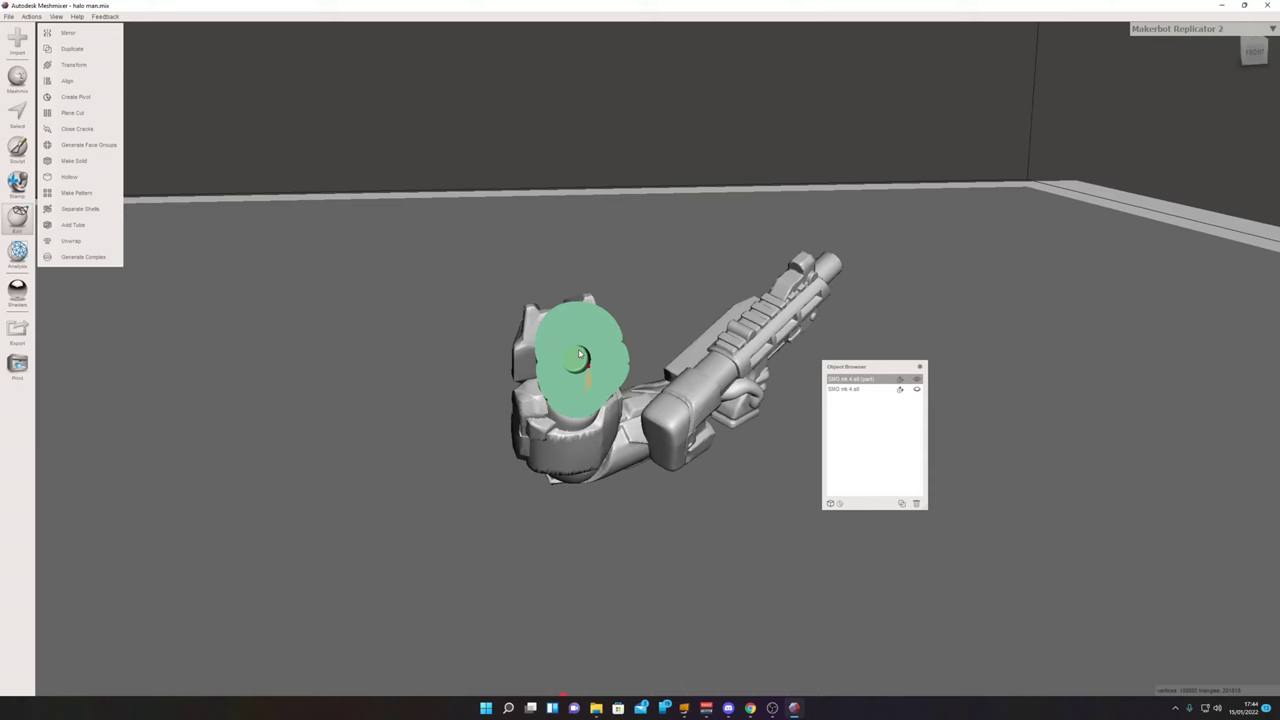
right_click_drag(579, 352, 642, 354)
right_click_drag(555, 372, 636, 362)
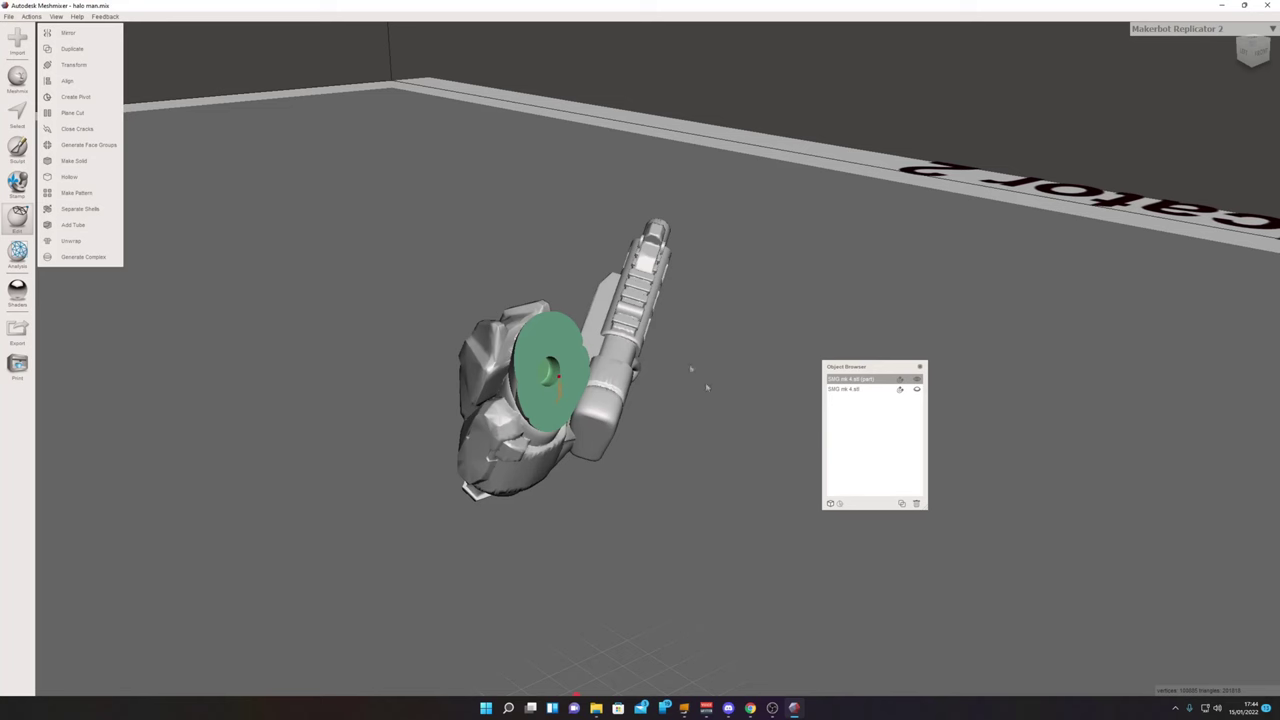
right_click_drag(674, 369, 474, 374)
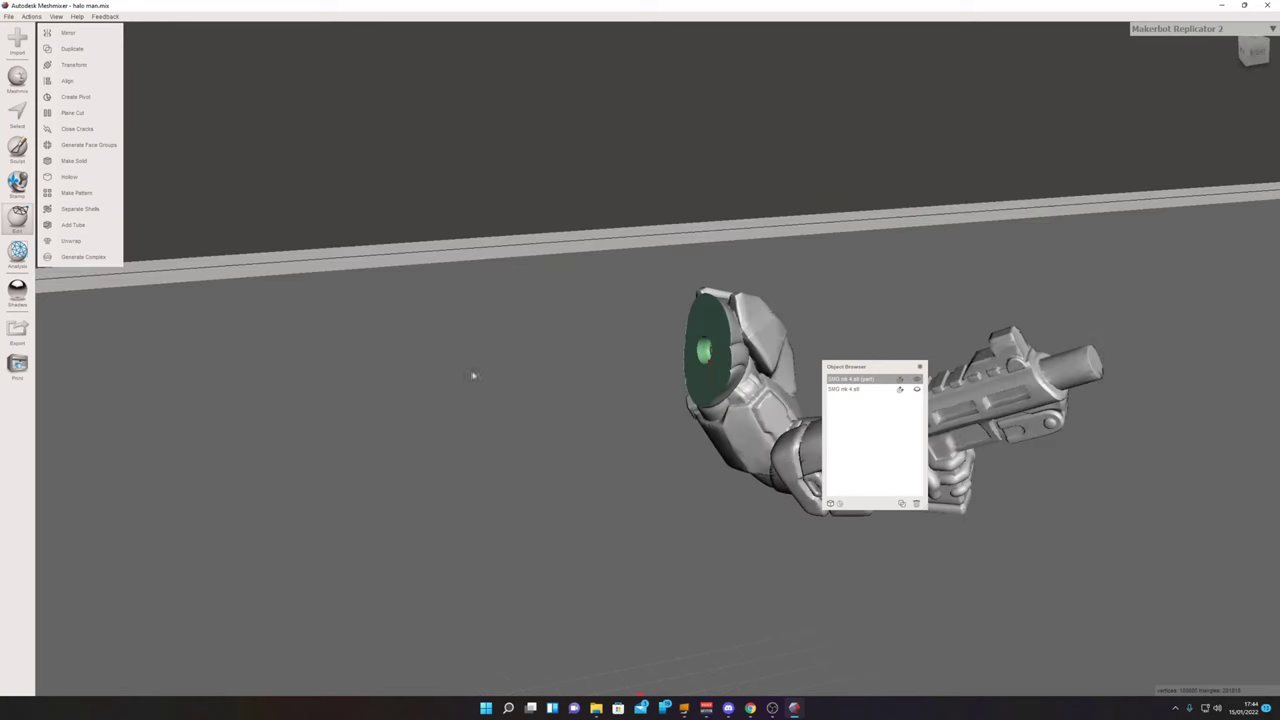
Show the body together with the arm, keeping the arm active, and examine how the two parts meet at the shoulder.
left_click(918, 390)
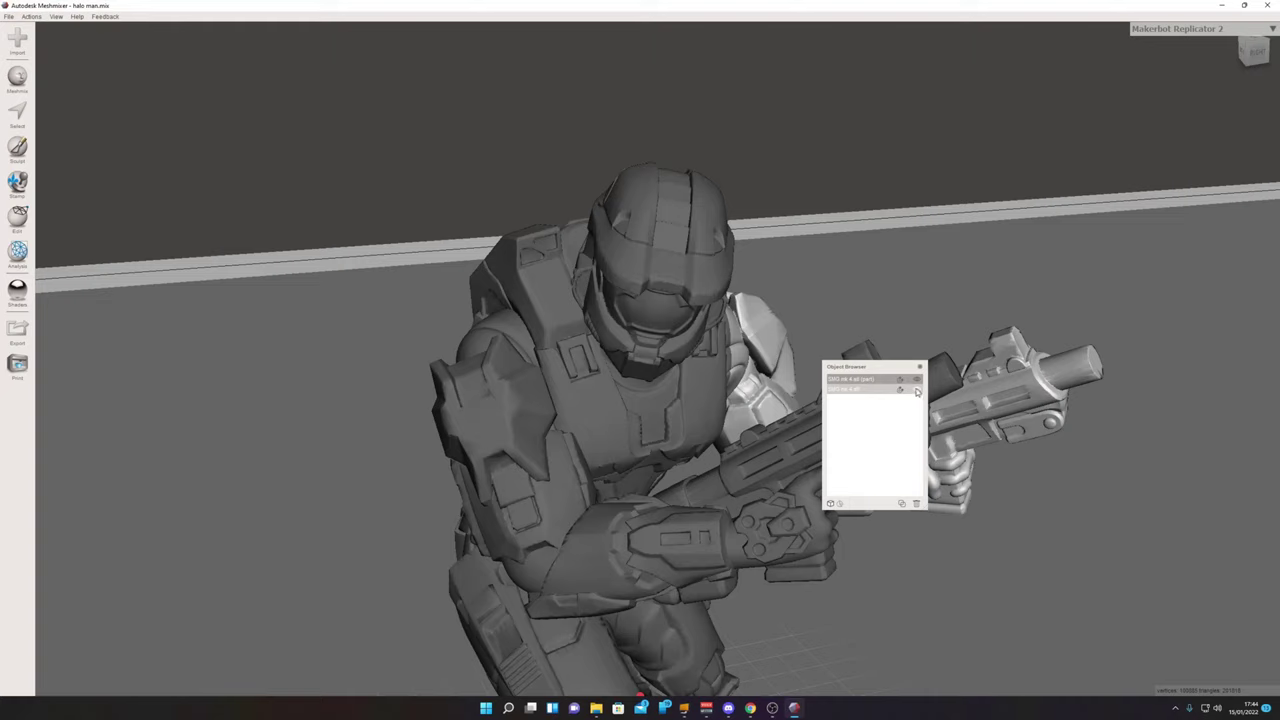
left_click(917, 380)
right_click_drag(752, 382, 642, 378)
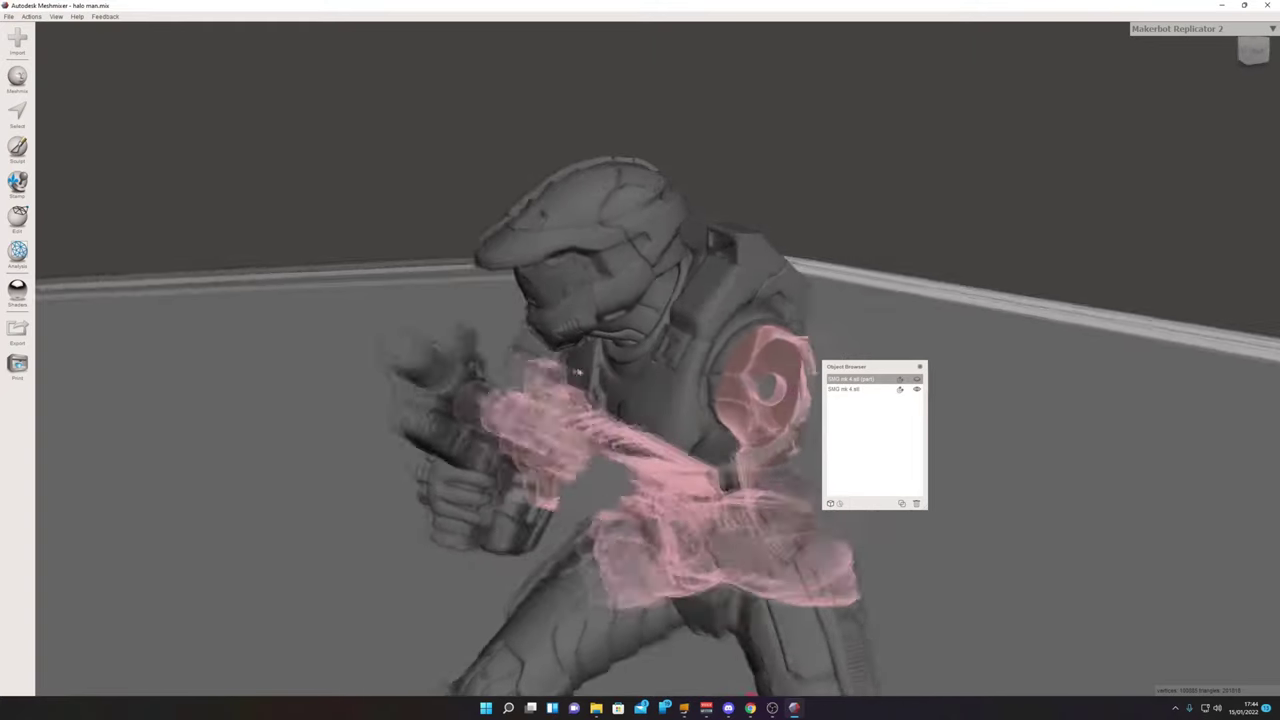
right_click_drag(577, 372, 665, 372)
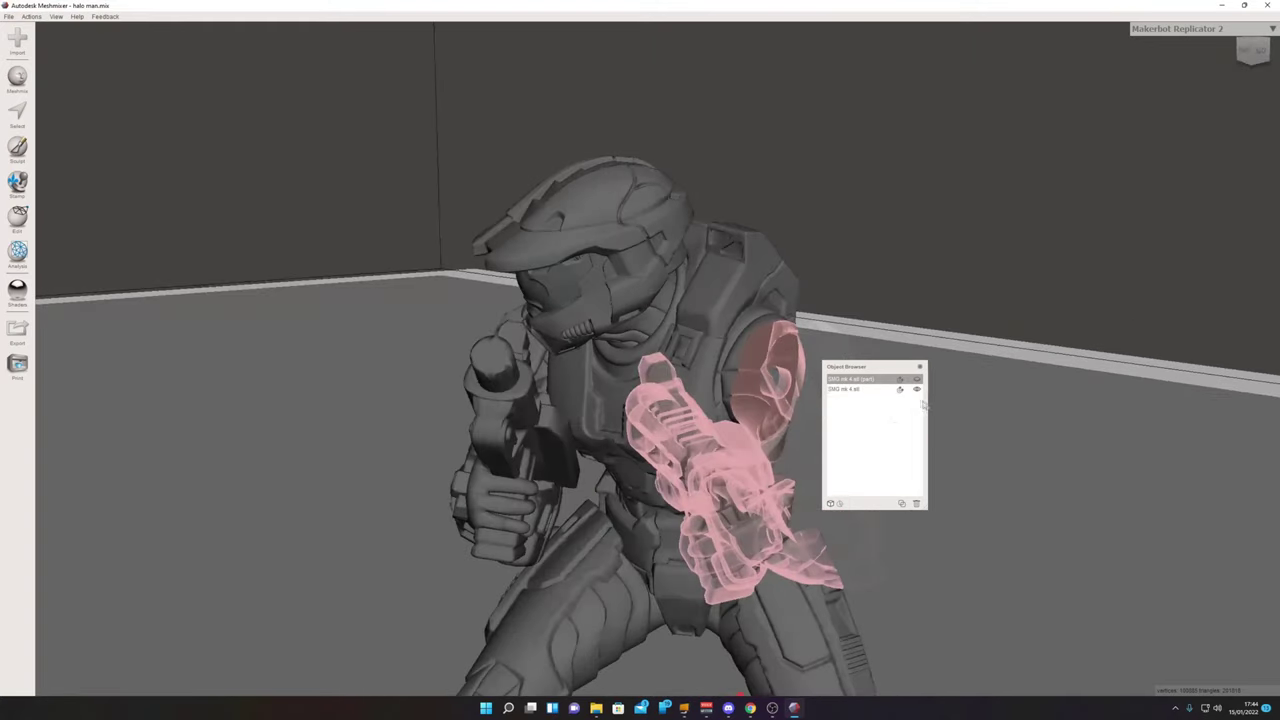
left_click(918, 390)
left_click(917, 389)
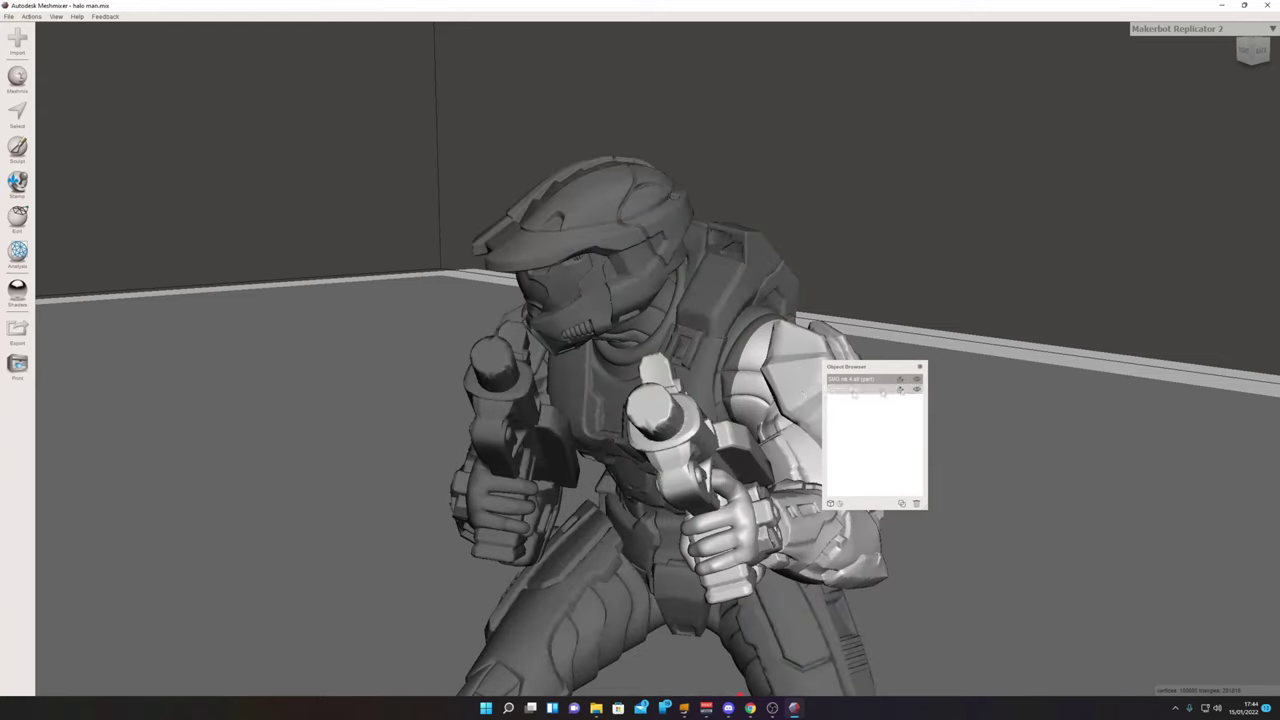
scroll(697, 398, "up", 3)
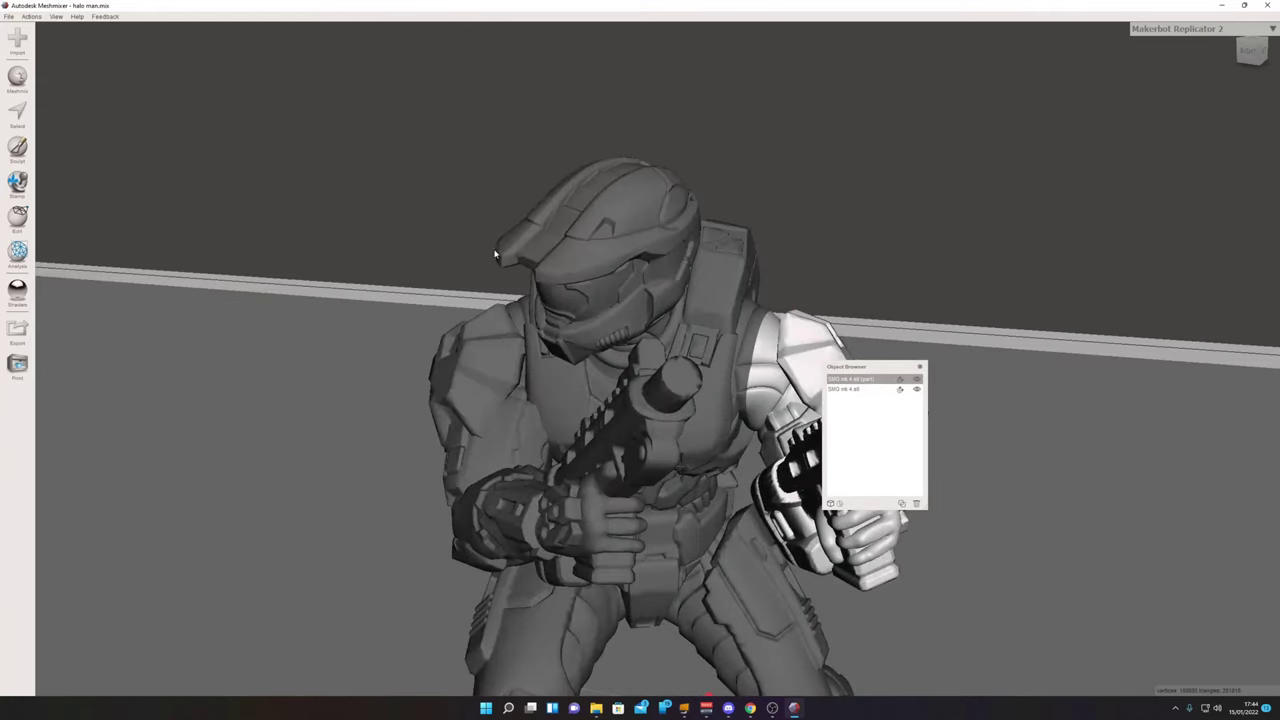
right_click_drag(495, 254, 510, 252)
scroll(510, 252, "down", 3)
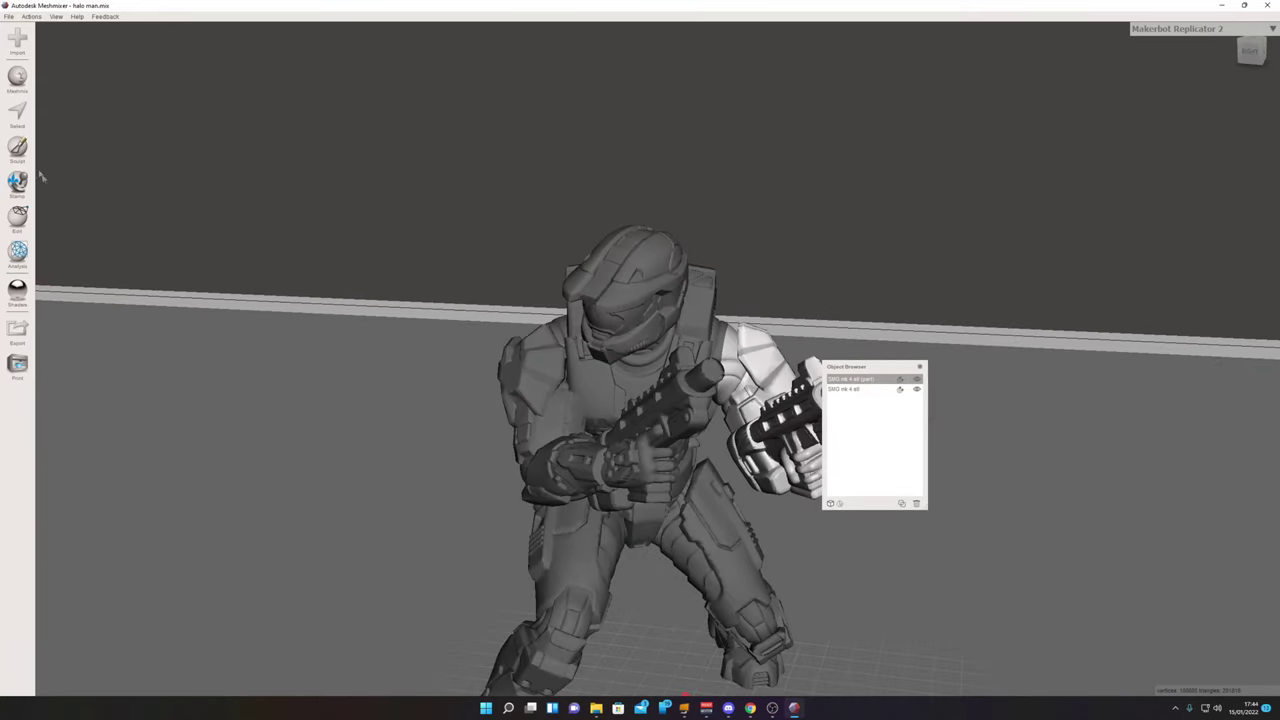
Transform the arm with the gun by moving it about 1.32 mm along X, away from the body.
left_click(18, 215)
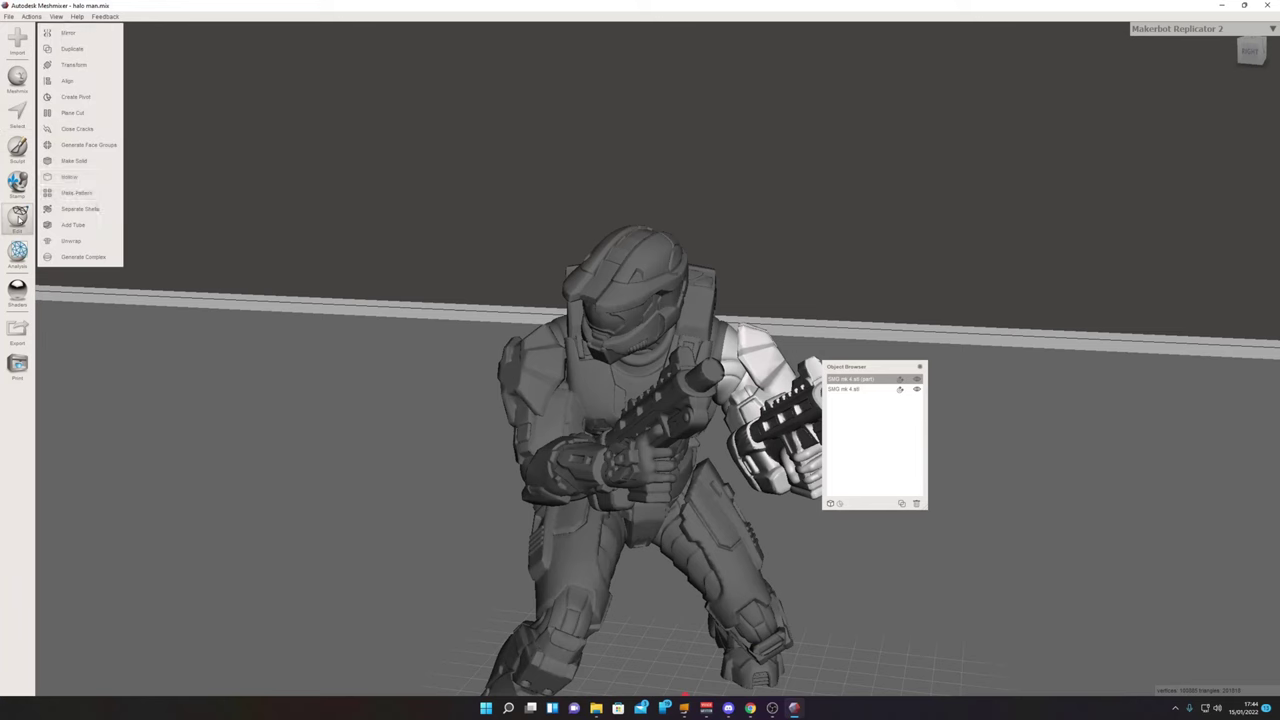
left_click(79, 66)
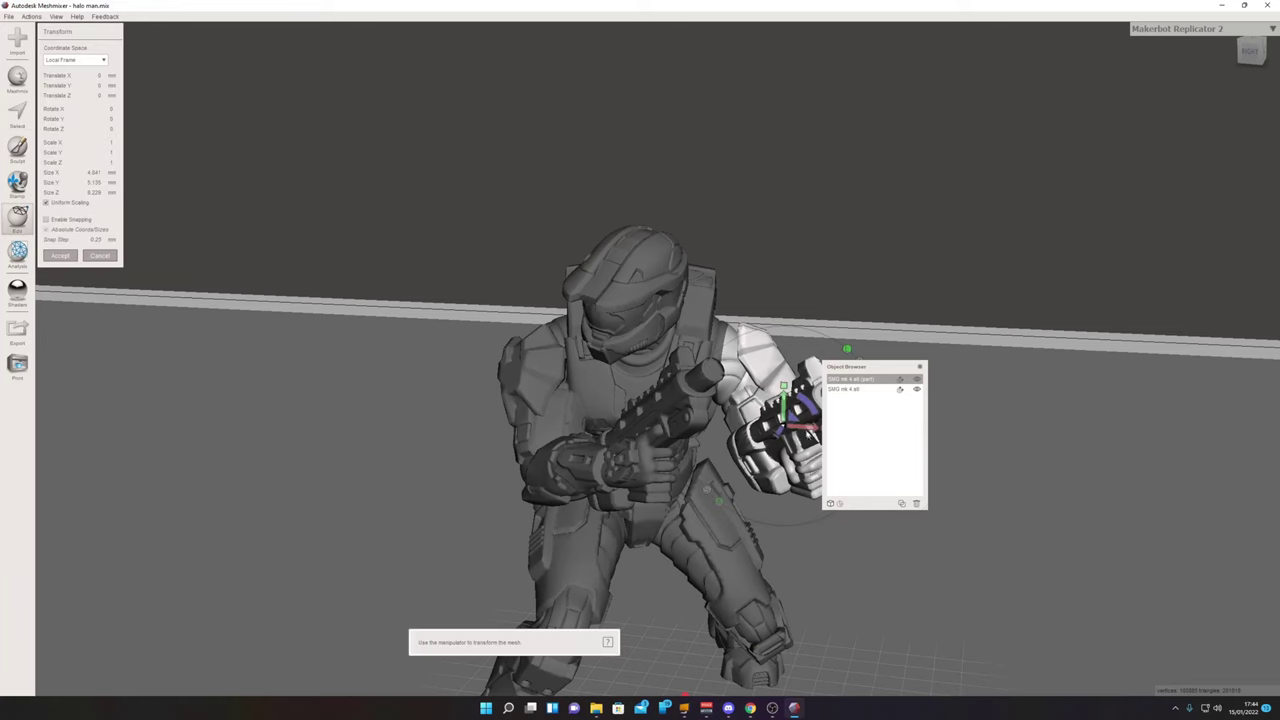
left_click_drag(805, 427, 853, 432)
right_click_drag(838, 429, 751, 434)
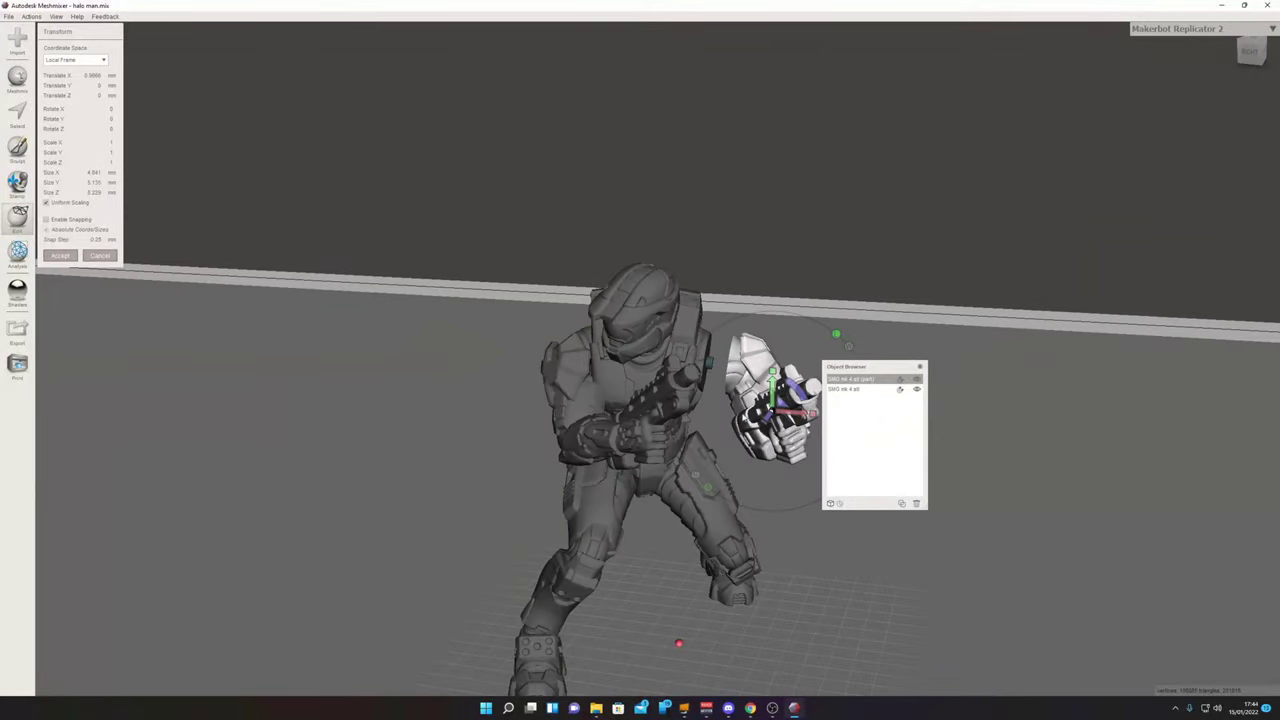
left_click_drag(802, 416, 824, 443)
scroll(933, 262, "down", 3)
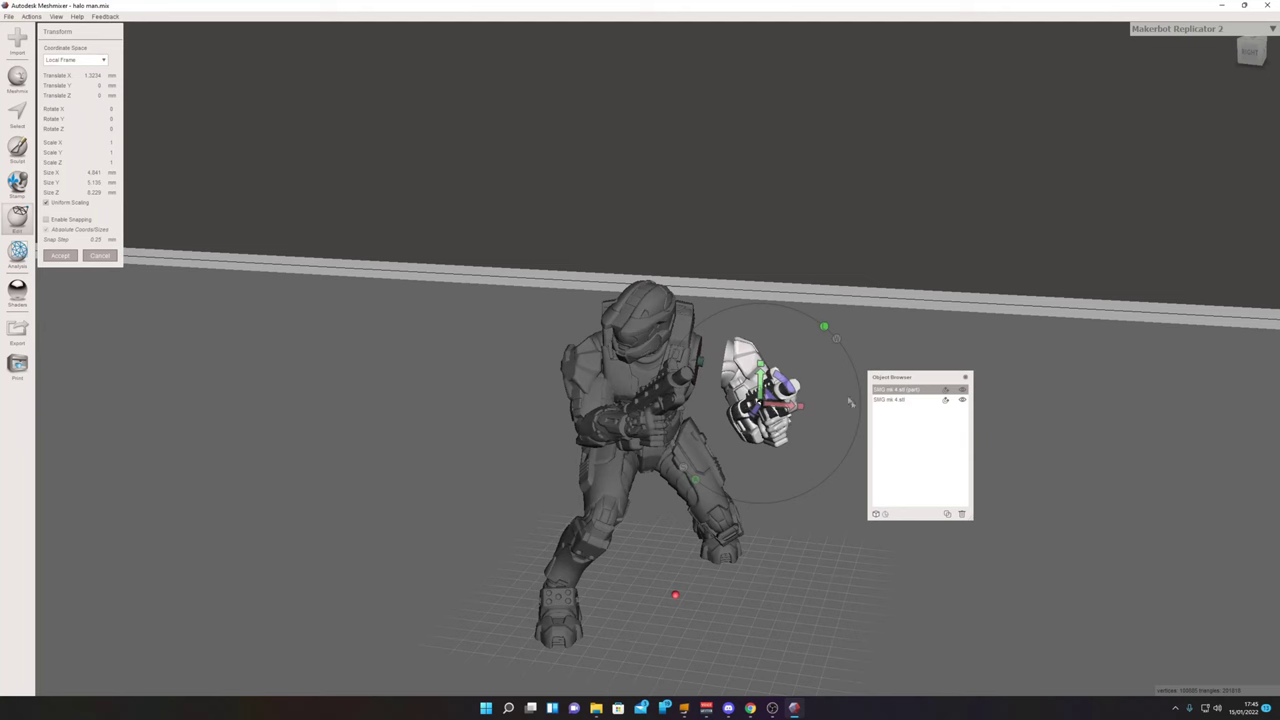
Export the body as a binary STL named "spartan body" in the Spartans Mk 4 v 2 folder.
left_click(900, 400)
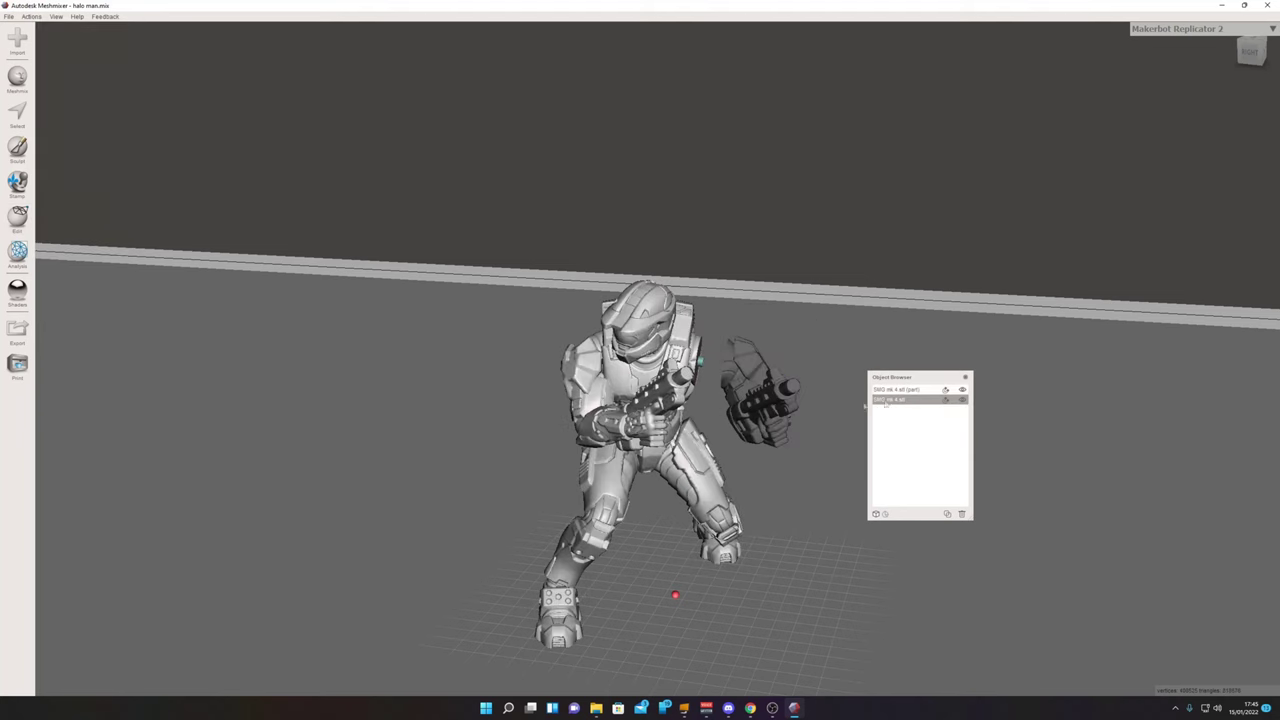
left_click(24, 336)
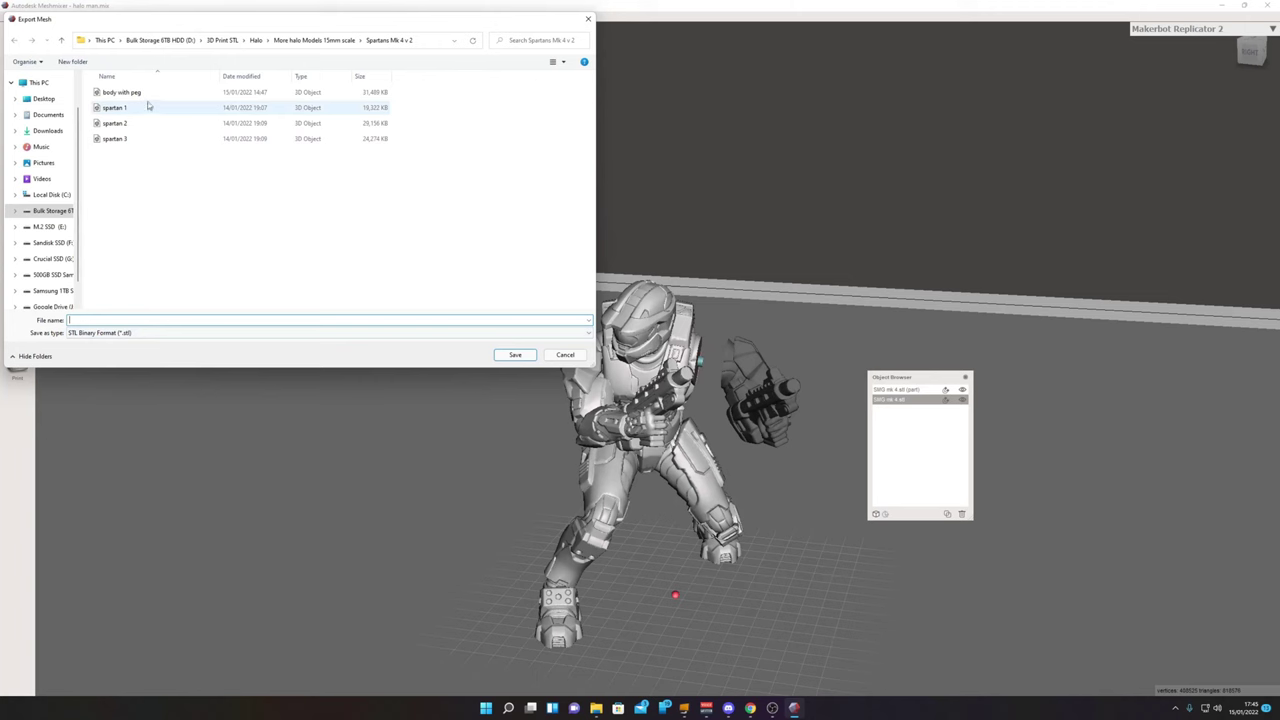
type("spar")
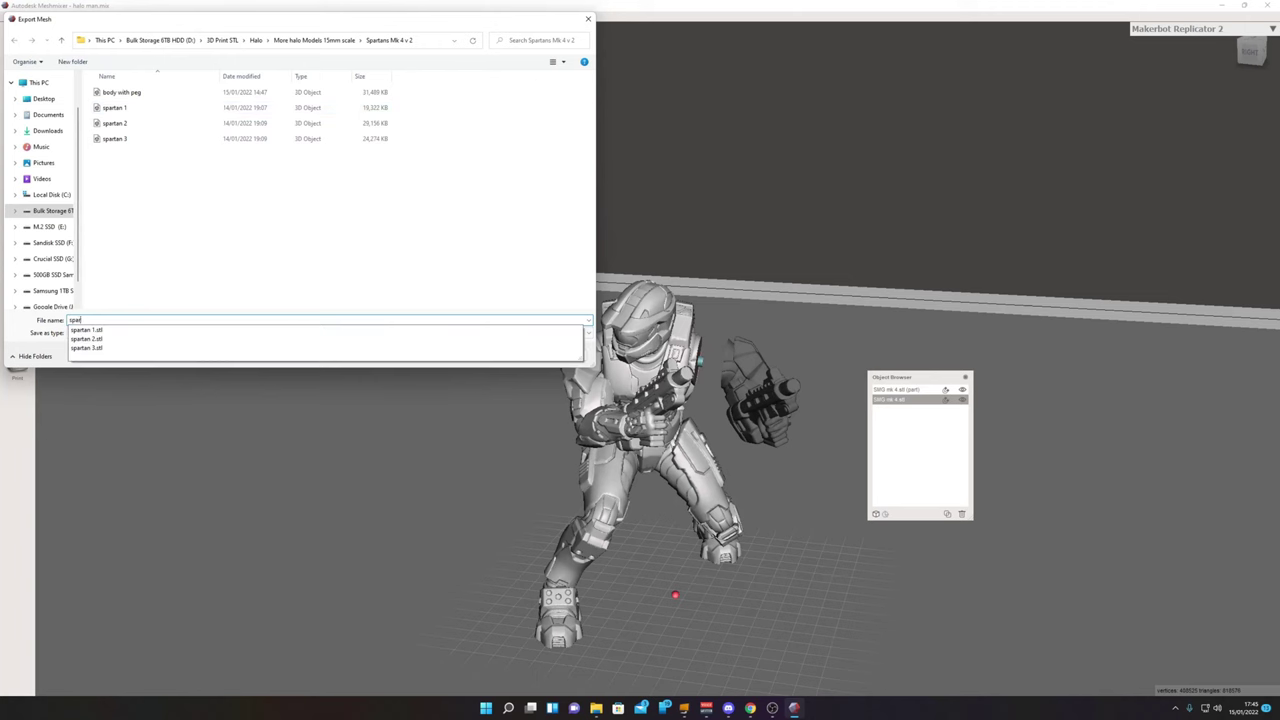
type("tan body")
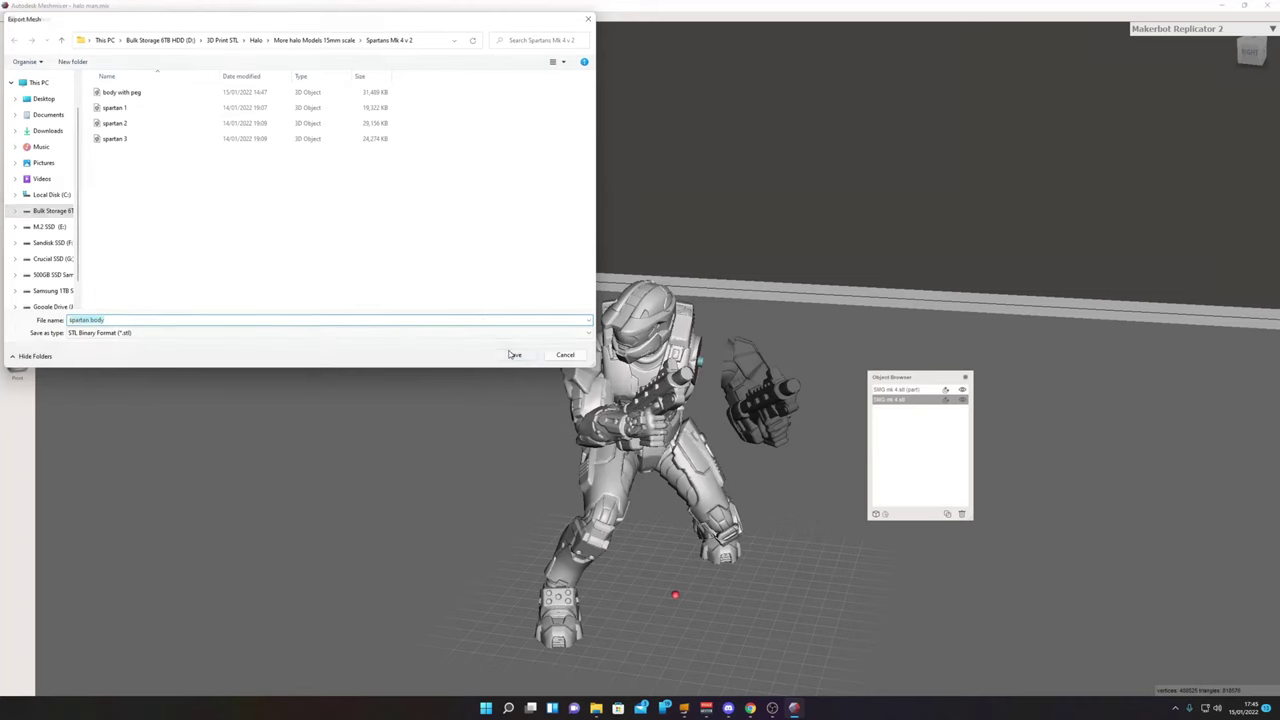
left_click(513, 355)
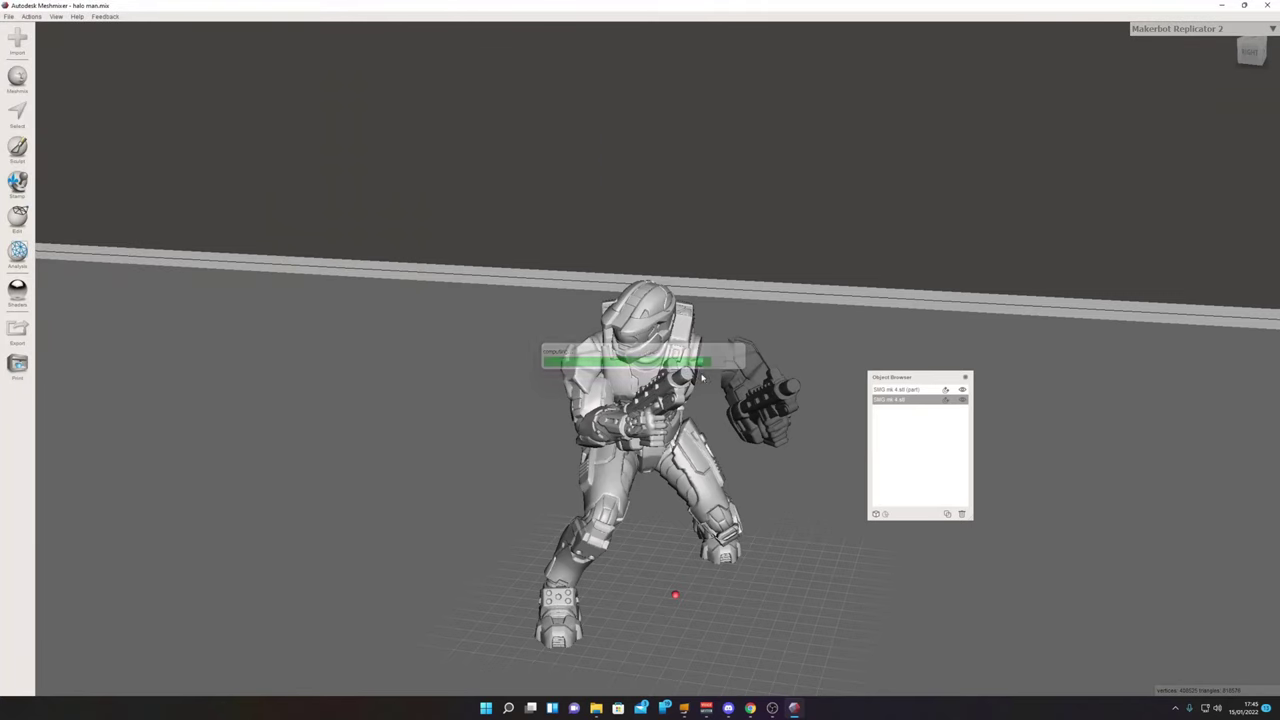
Export the separated arm with the gun as a binary STL named "spartan arm", continuing despite its complex geometry.
left_click(18, 333)
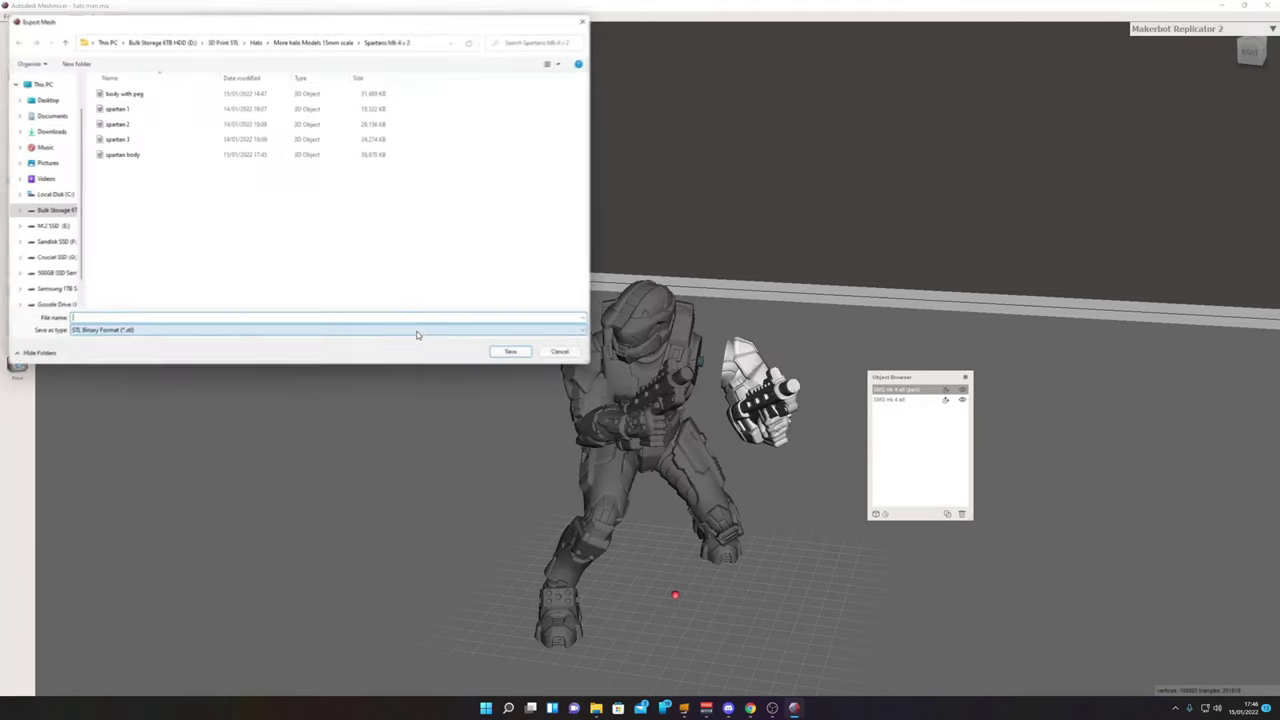
type("s")
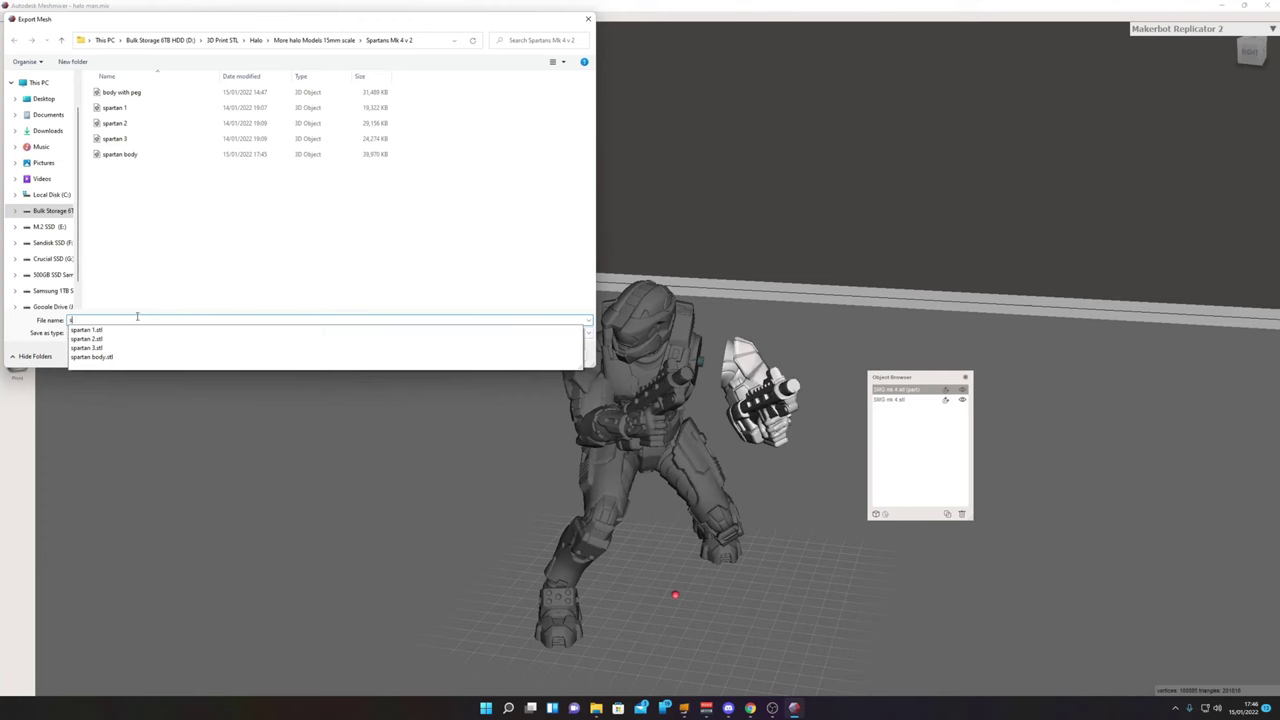
type("partan gun")
key("Return")
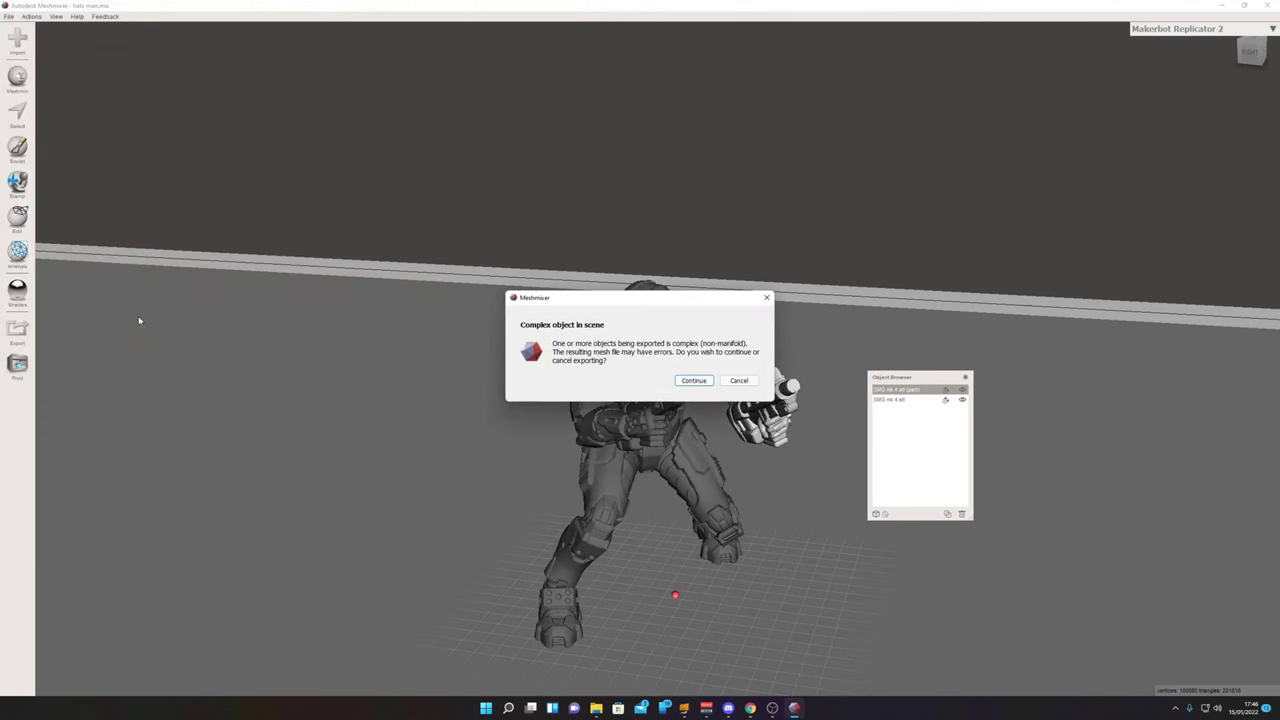
left_click(693, 381)
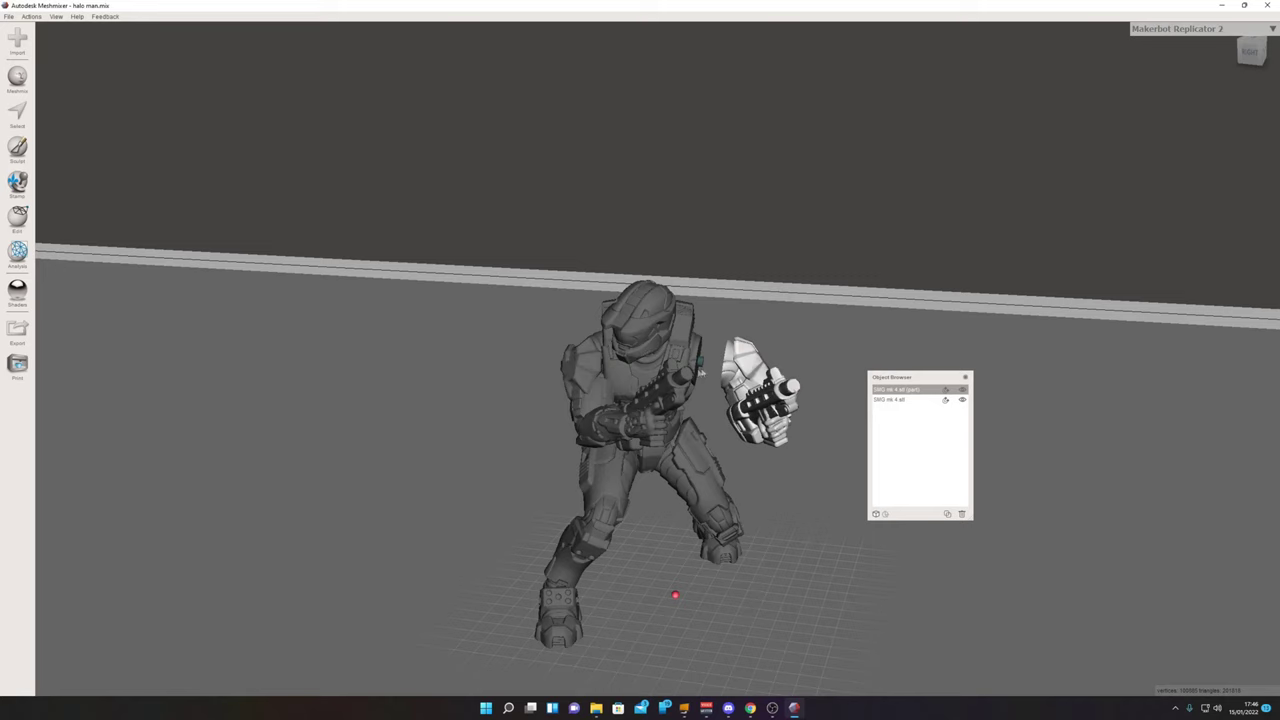
Open the exported "spartan body" file in 3D Viewer and check the peg at the shoulder up close.
right_click(537, 281)
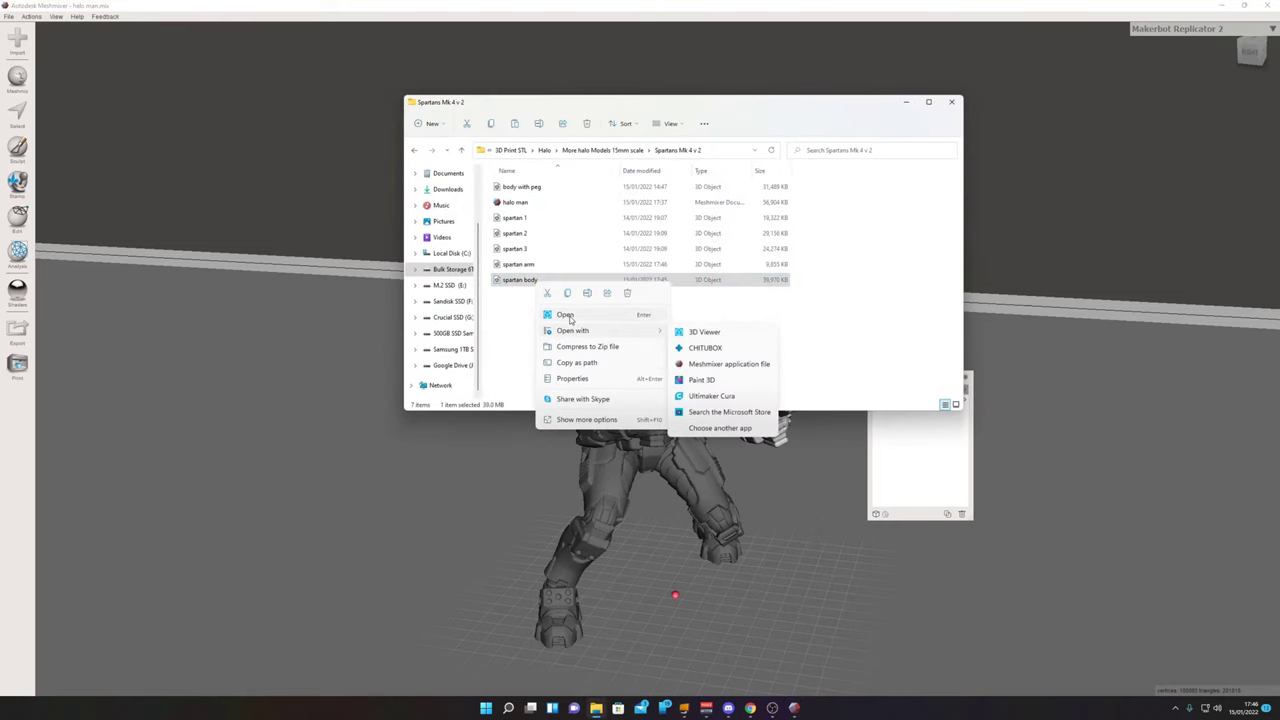
left_click(566, 316)
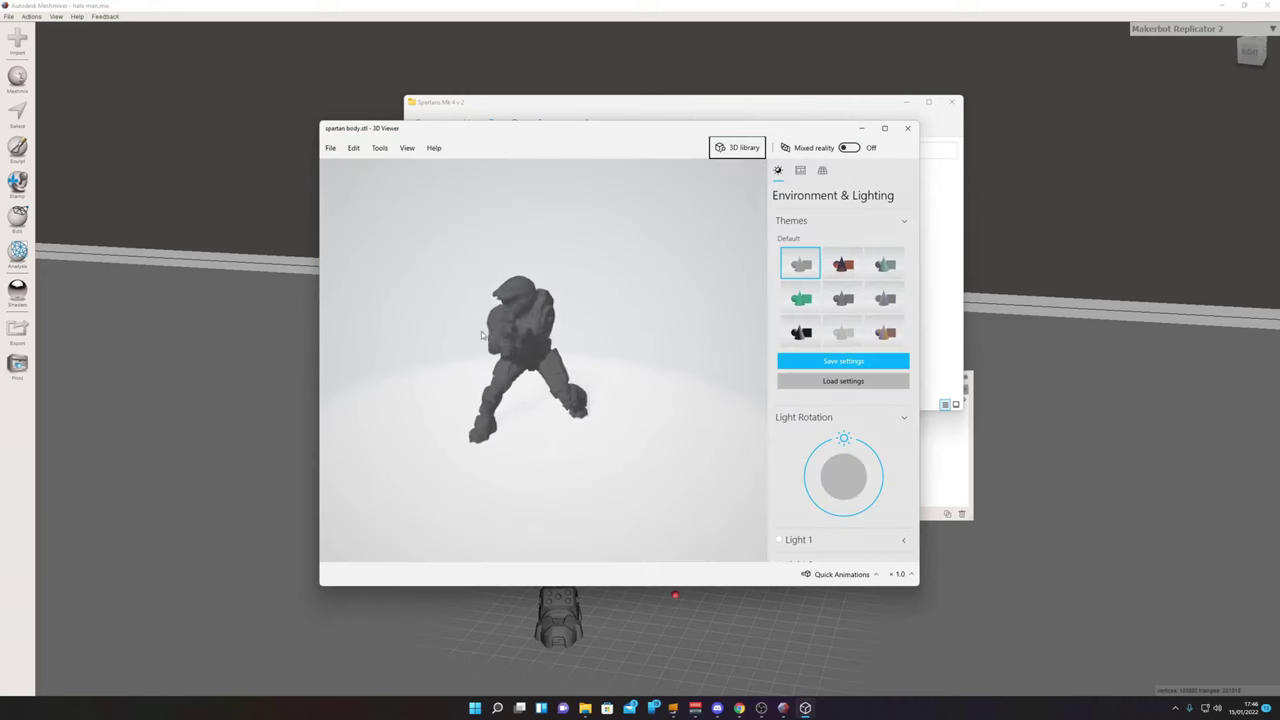
scroll(481, 312, "up", 5)
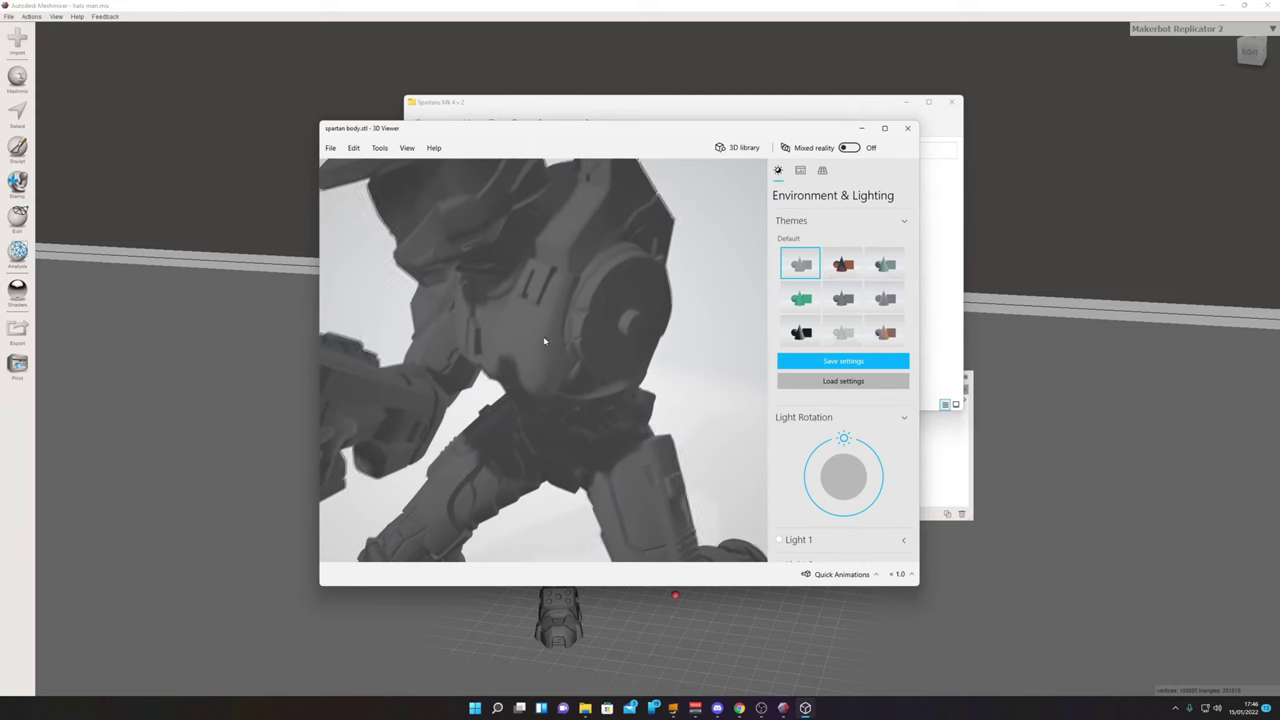
left_click(907, 128)
Open the exported "spartan arm" file in 3D Viewer, examine the socket in its cut face, and return to Meshmixer.
double_click(533, 265)
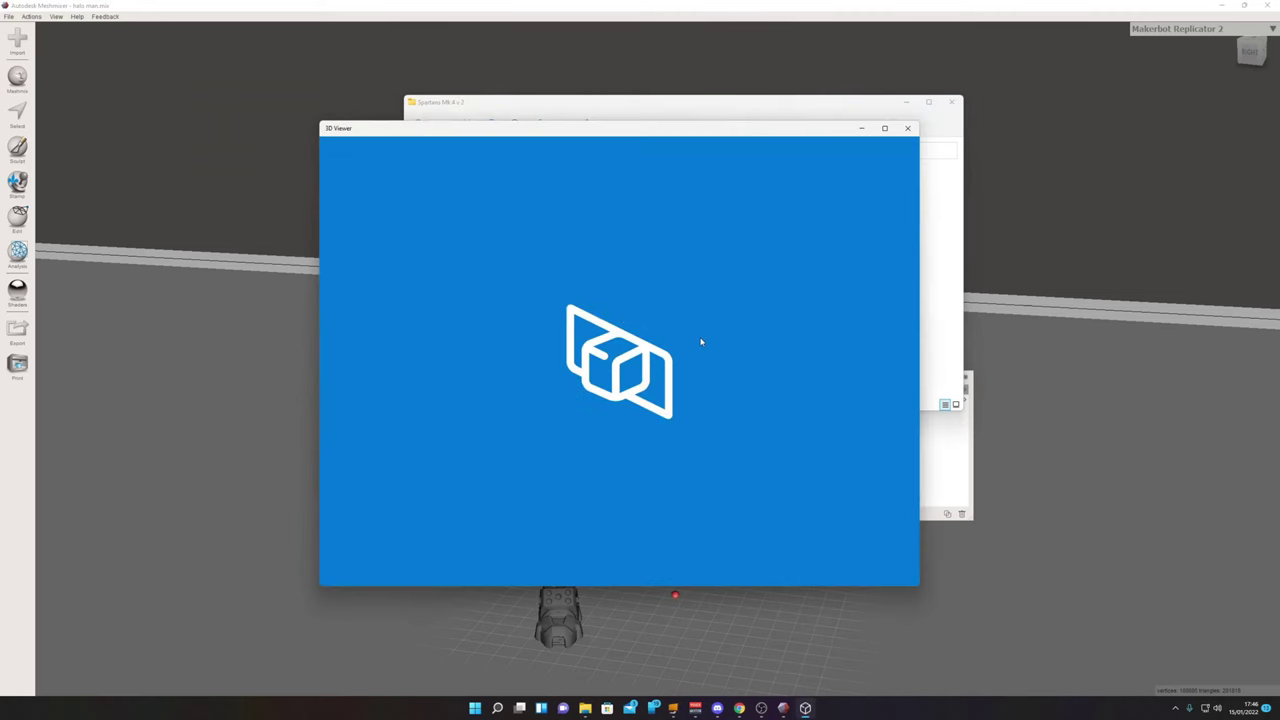
left_click_drag(633, 343, 577, 340)
left_click_drag(478, 355, 448, 354)
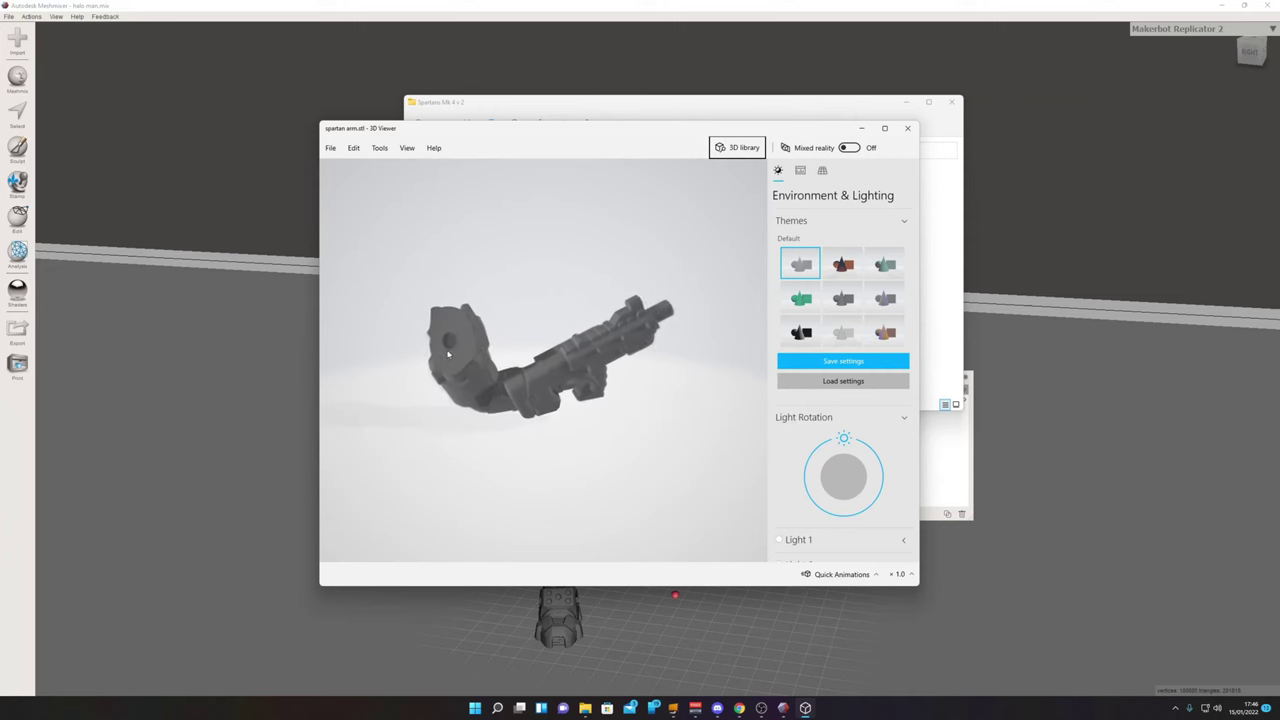
left_click_drag(548, 331, 515, 315)
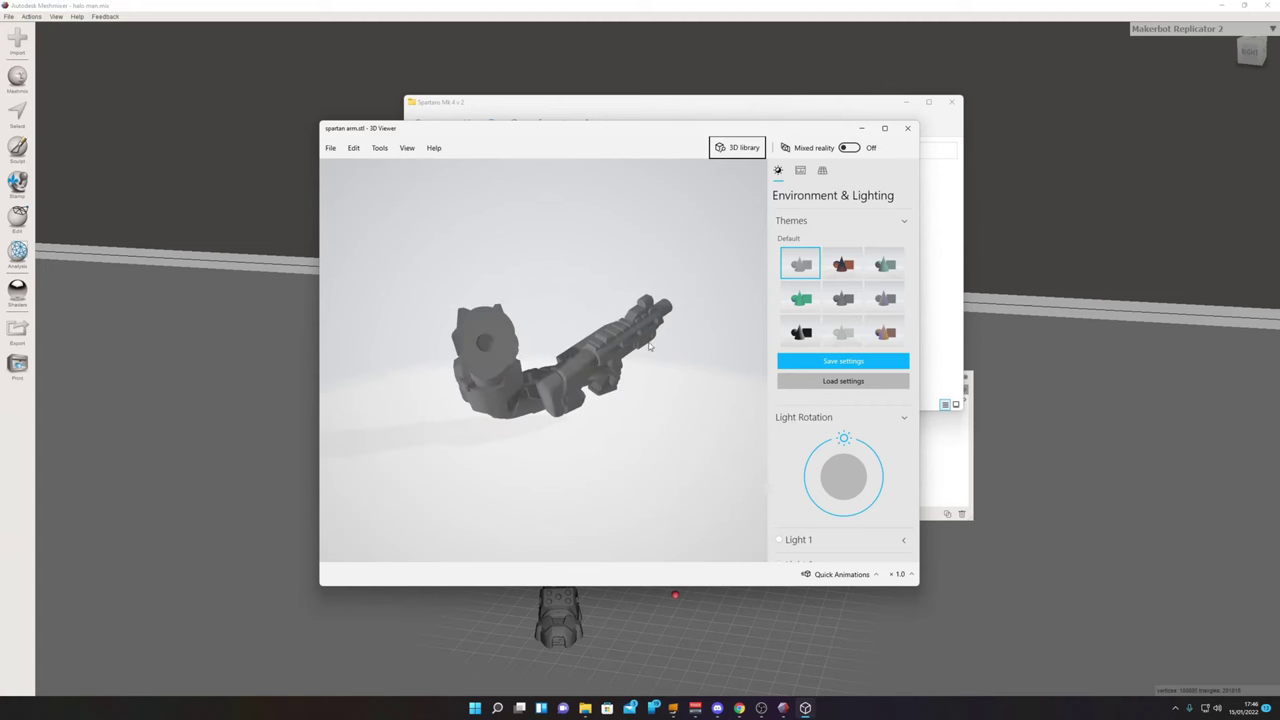
mouse_move(642, 365)
left_mouse_down()
mouse_move(580, 355)
mouse_move(609, 347)
mouse_move(631, 363)
left_mouse_up()
left_click(915, 127)
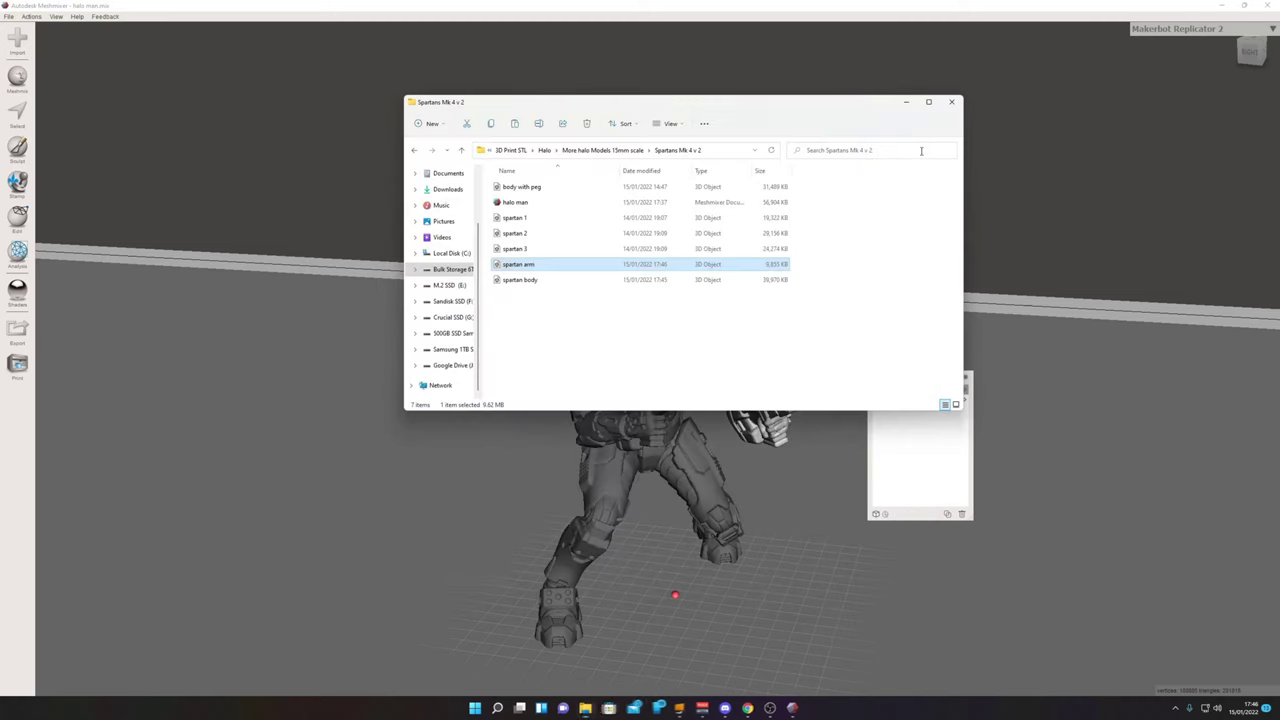
key("alt+F4")
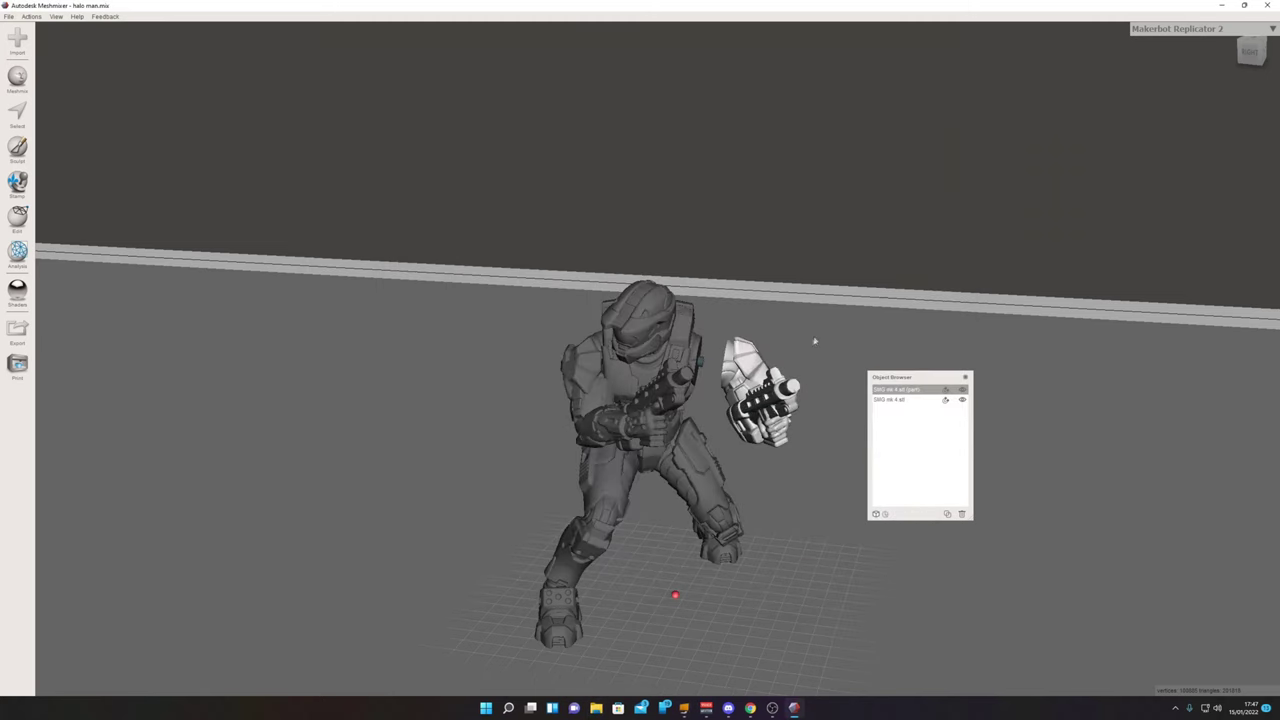
right_click_drag(814, 341, 763, 321)
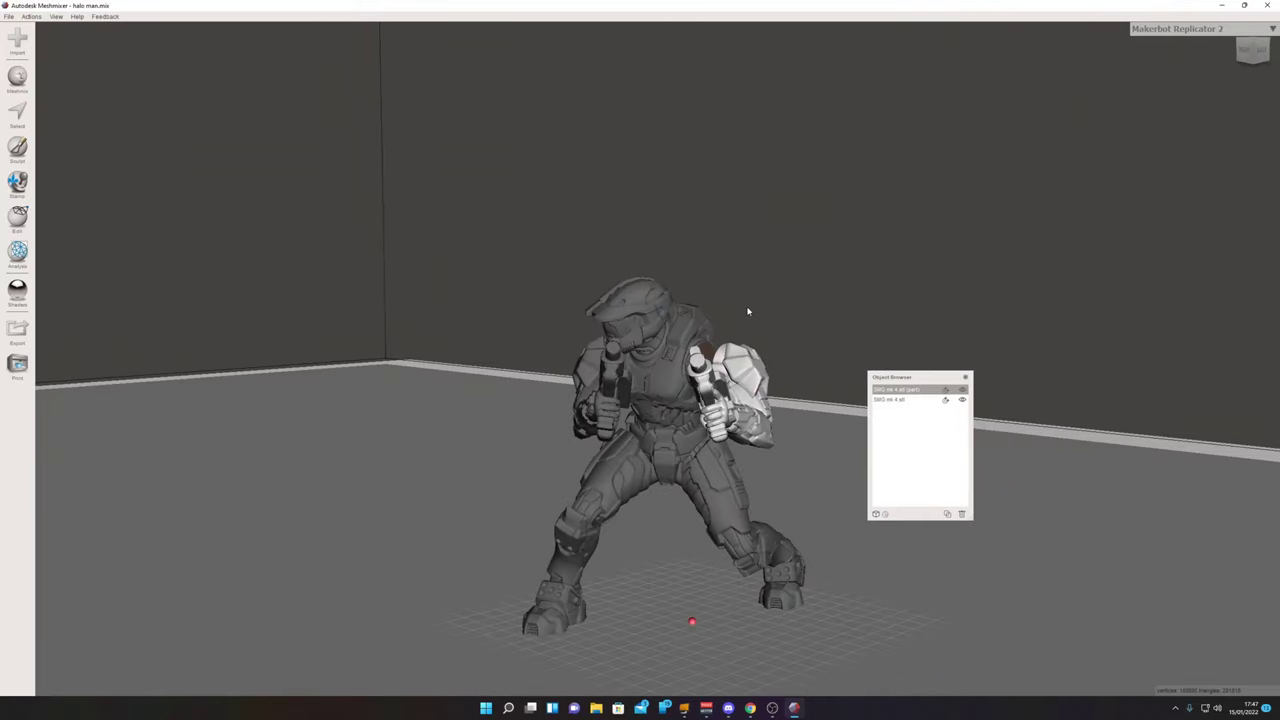